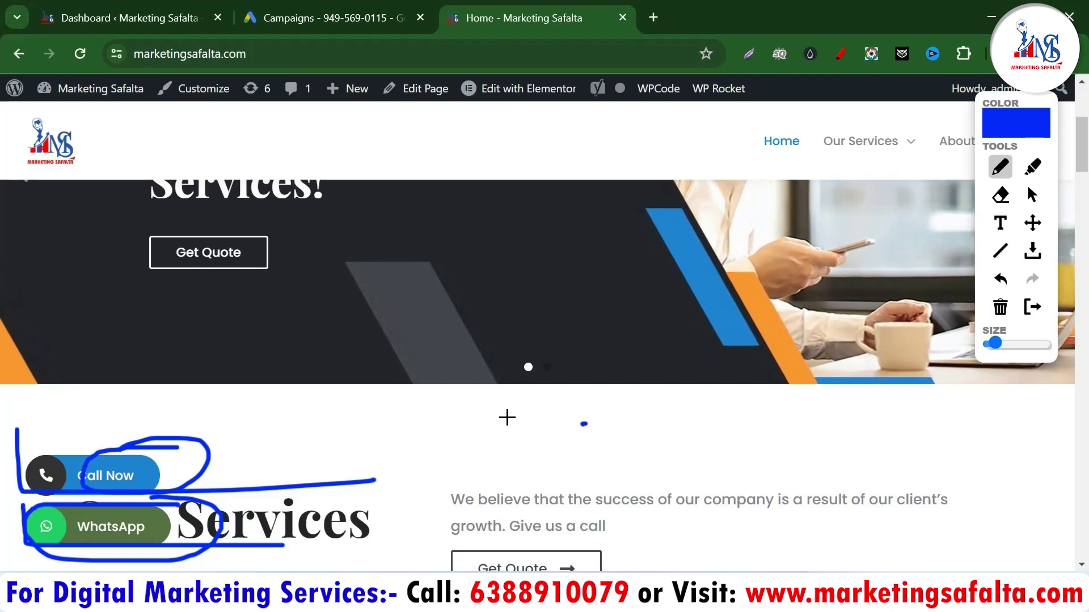
# Switch to Google Ads, open the conversions summary under Measurement, and start a new conversion action
pyautogui.click(316, 14)
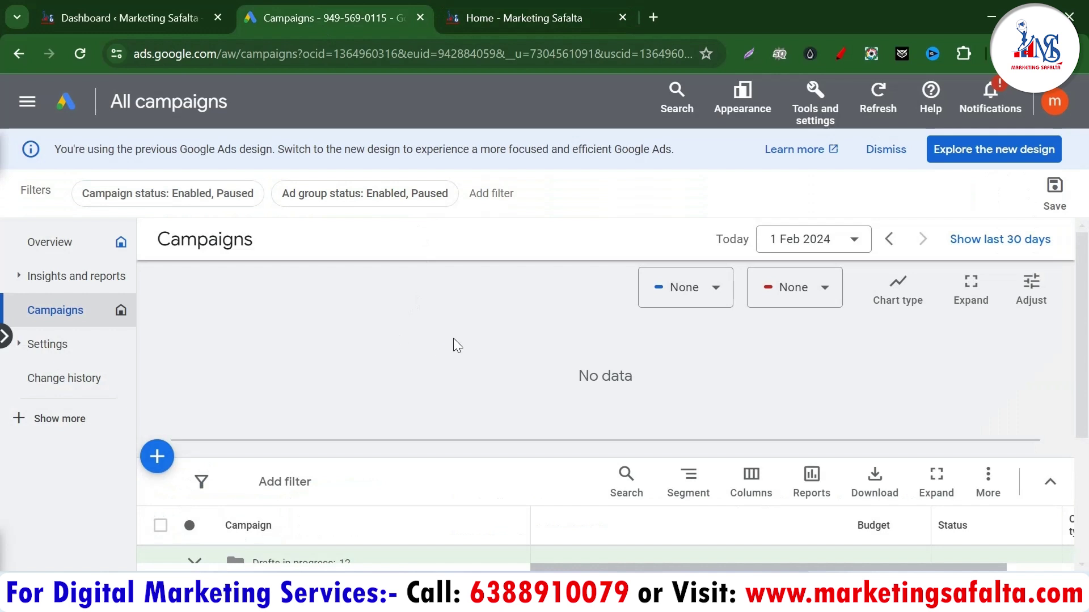
pyautogui.click(816, 102)
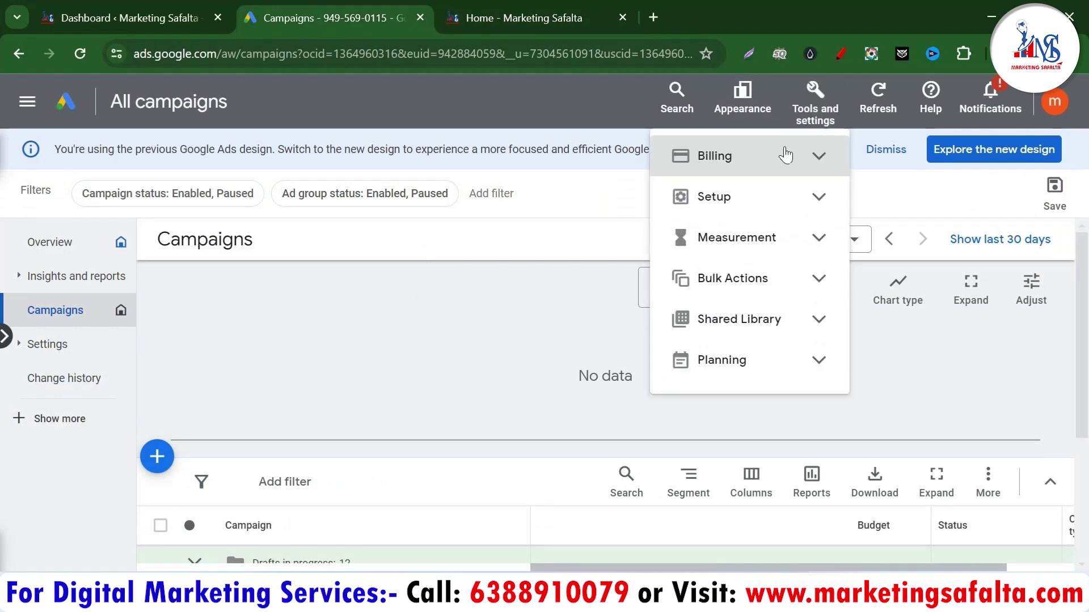
pyautogui.click(815, 250)
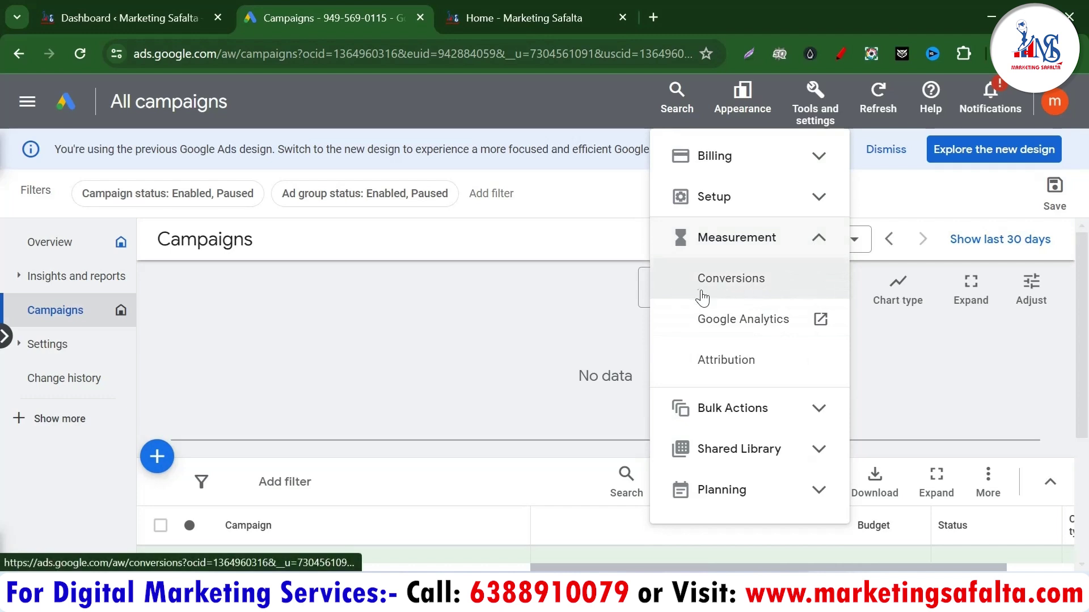
pyautogui.click(742, 285)
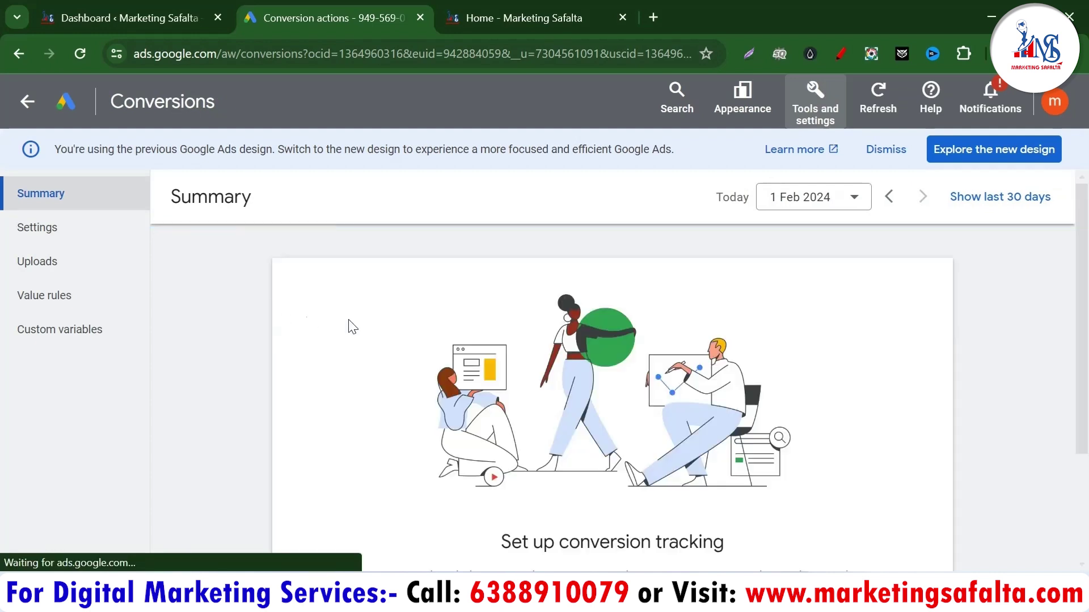
pyautogui.scroll(-3, 405, 330)
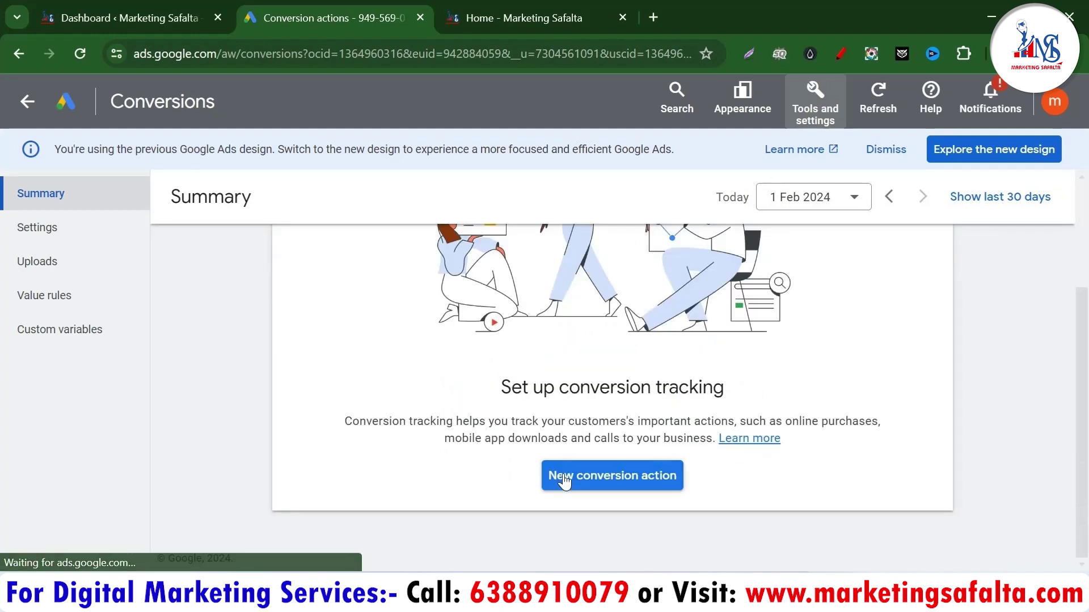
pyautogui.click(617, 485)
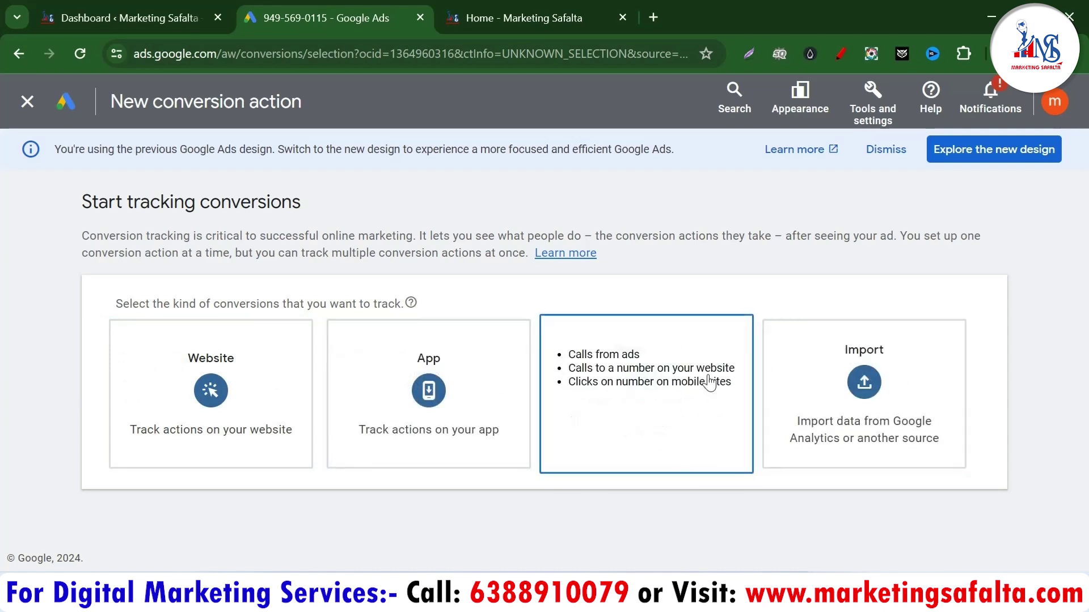
# Choose phone calls as the conversion kind with clicks on your number on your mobile website as the source, and continue
pyautogui.click(593, 332)
pyautogui.scroll(-3, 412, 334)
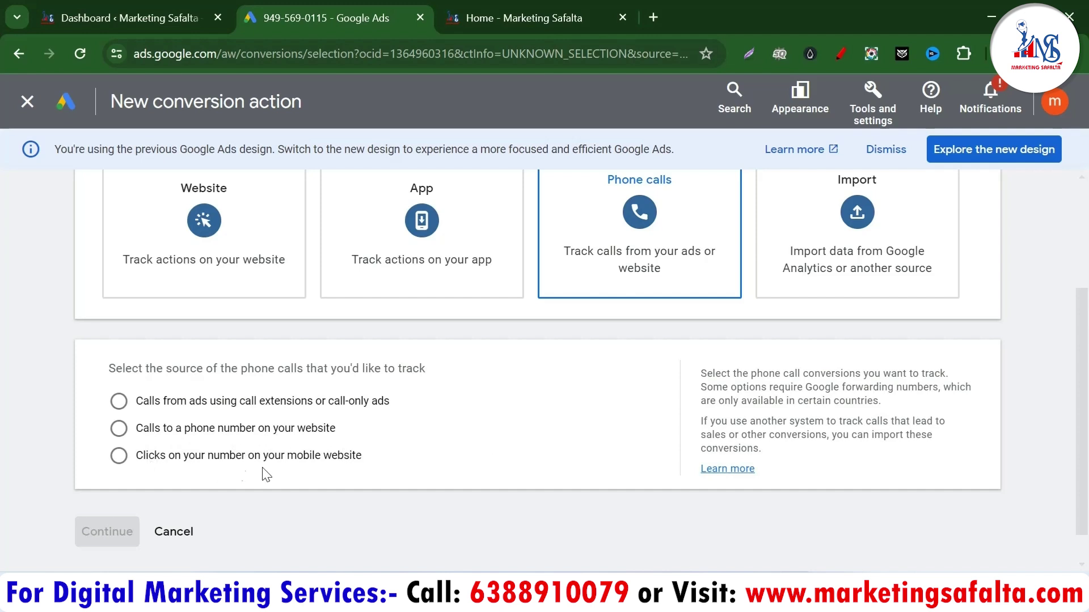
pyautogui.click(118, 456)
pyautogui.scroll(-1, 218, 451)
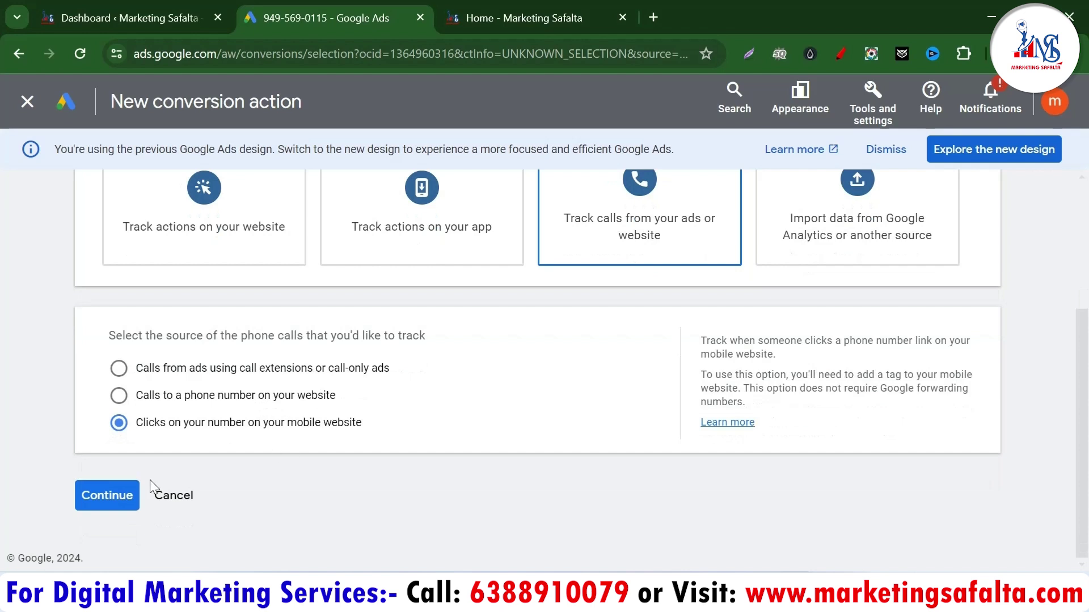
pyautogui.click(106, 496)
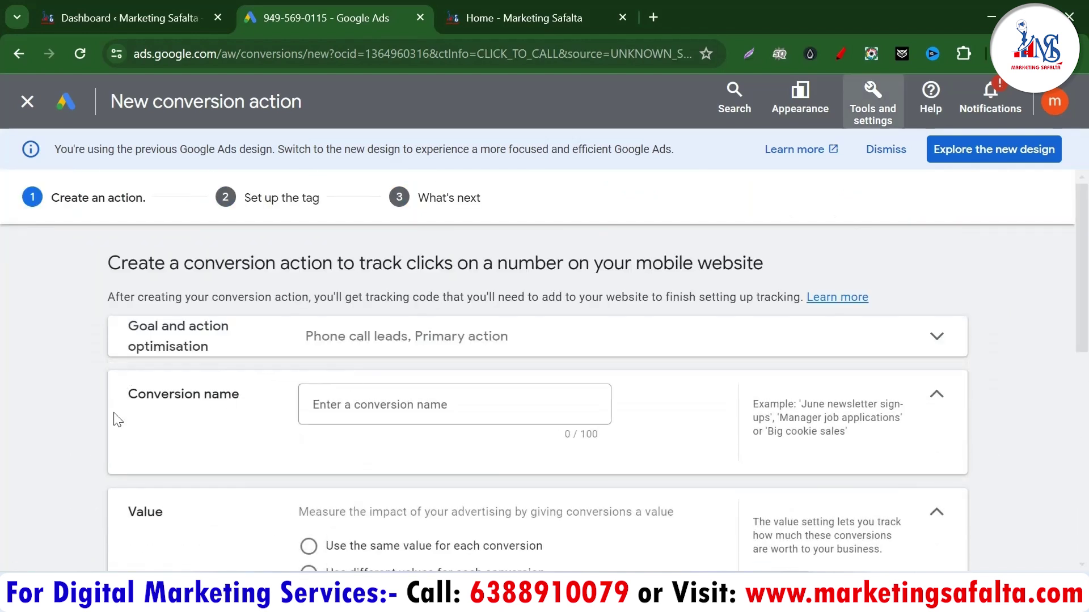
# Name the conversion action Call_1 and set it not to use a value
pyautogui.click(439, 403)
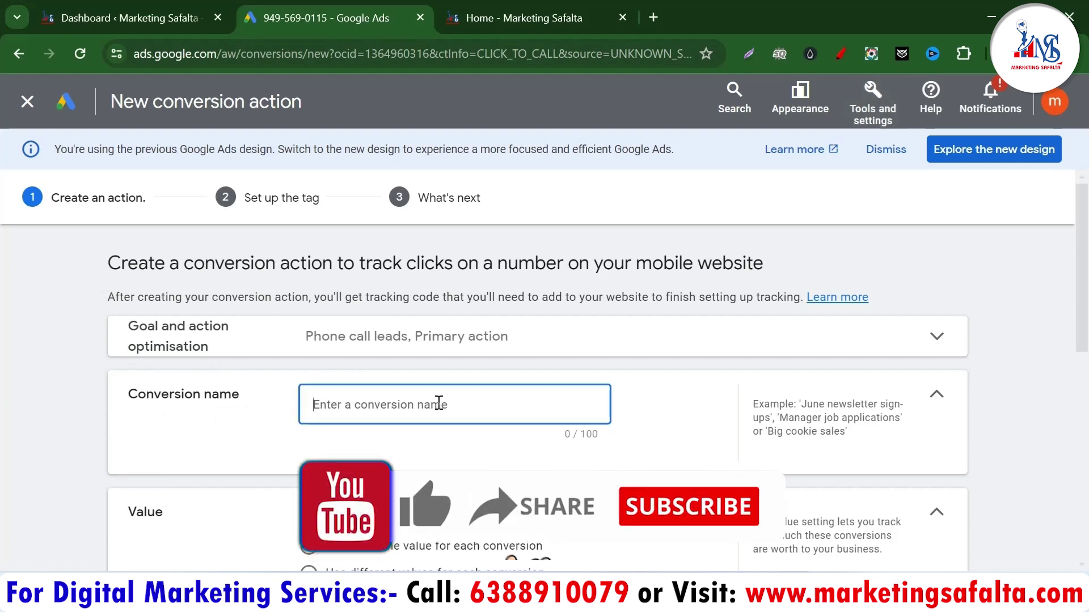
pyautogui.write('Call')
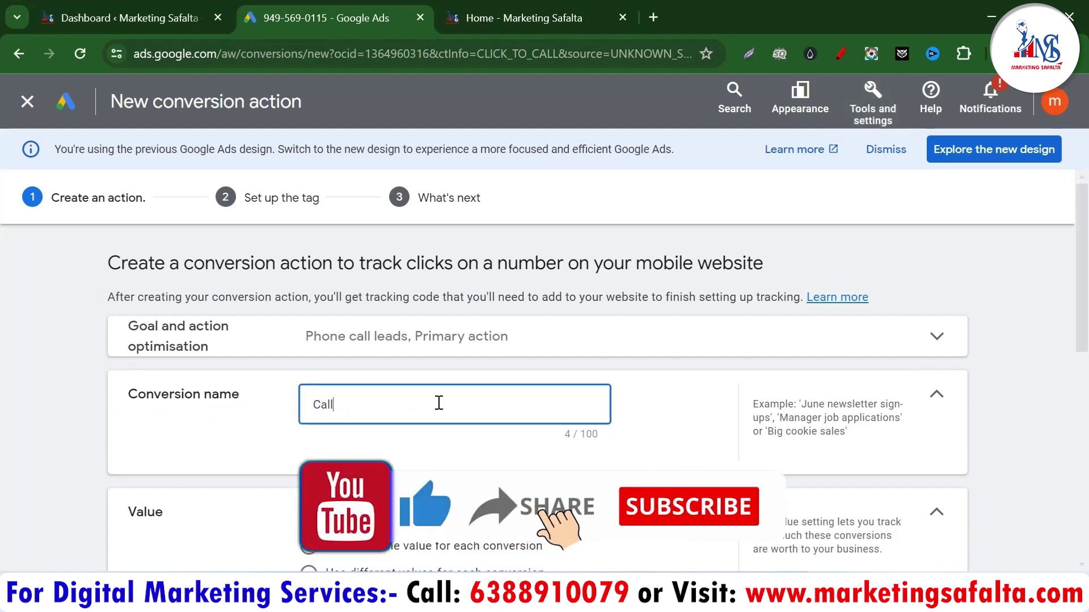
pyautogui.write('_')
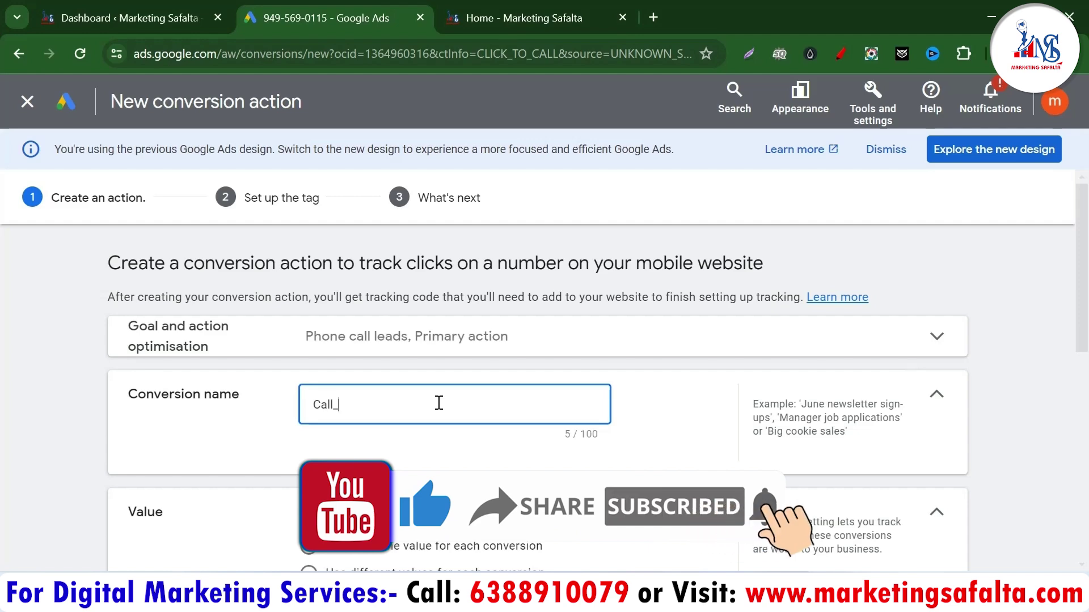
pyautogui.write('1')
pyautogui.click(301, 452)
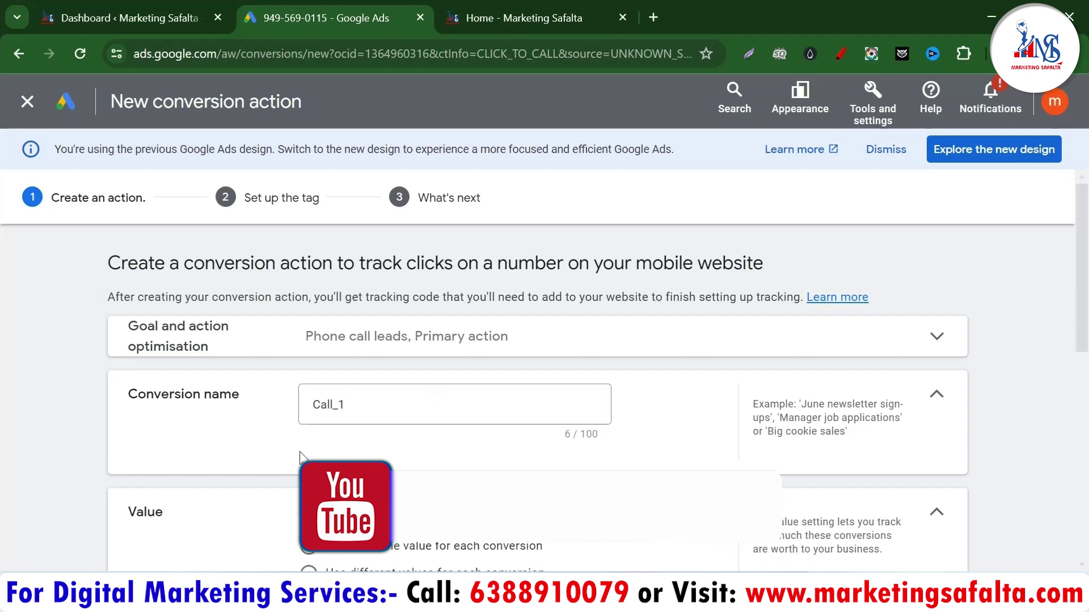
pyautogui.scroll(-2, 483, 398)
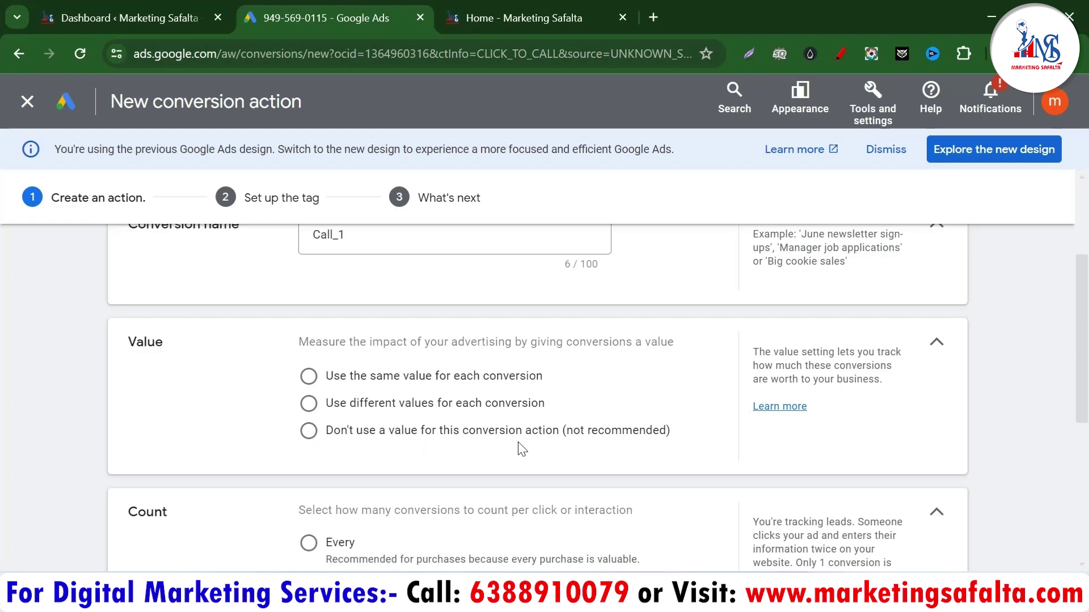
pyautogui.click(309, 431)
pyautogui.scroll(-3, 469, 426)
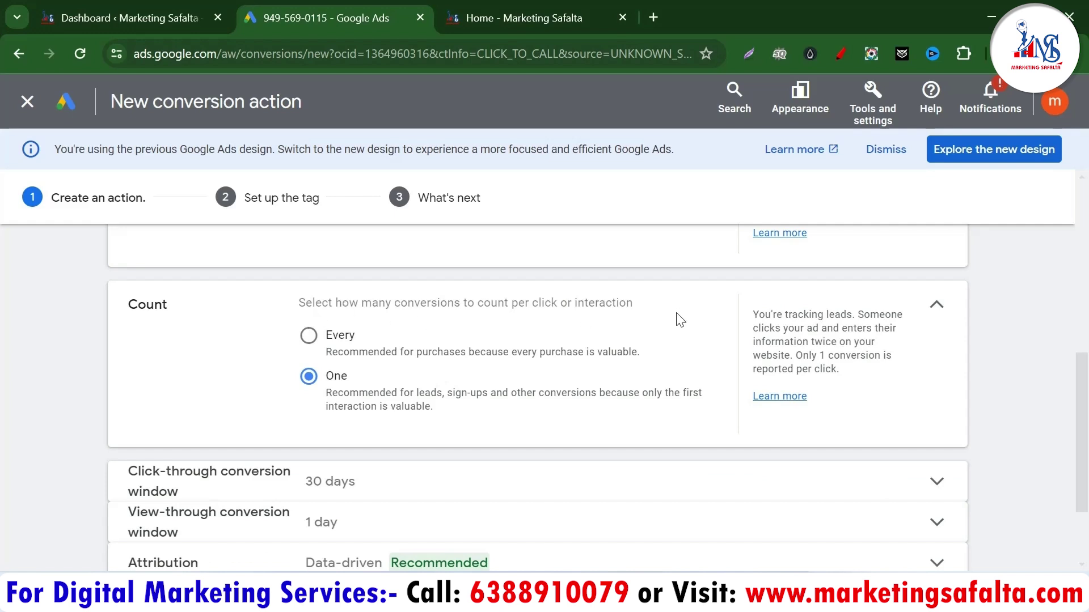
pyautogui.scroll(-2, 564, 360)
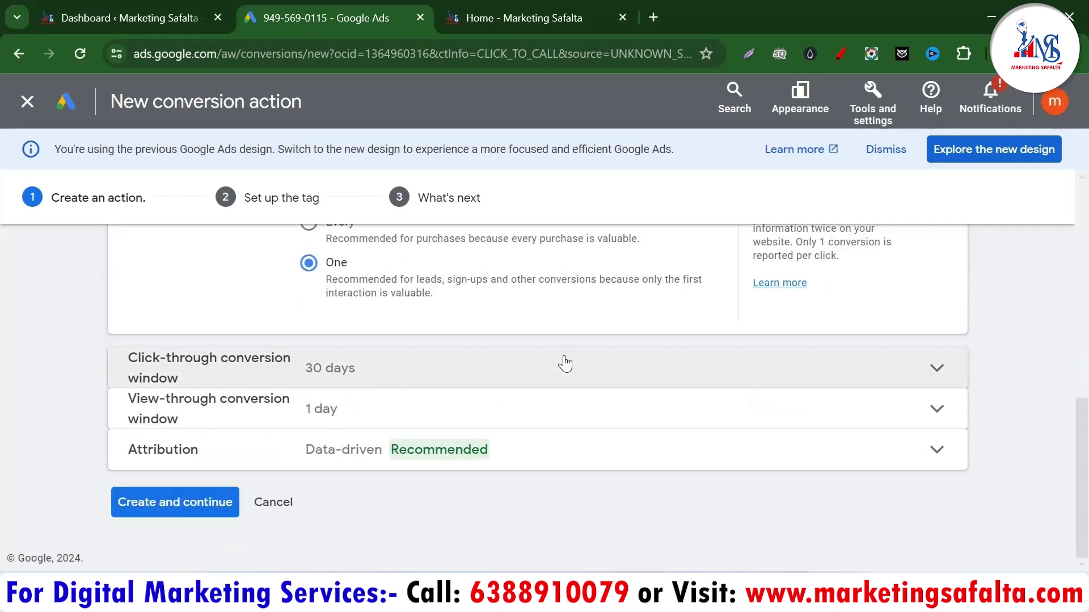
# Create the conversion action and choose Google Tag Manager as the tag installation method, showing its setup instructions
pyautogui.click(182, 513)
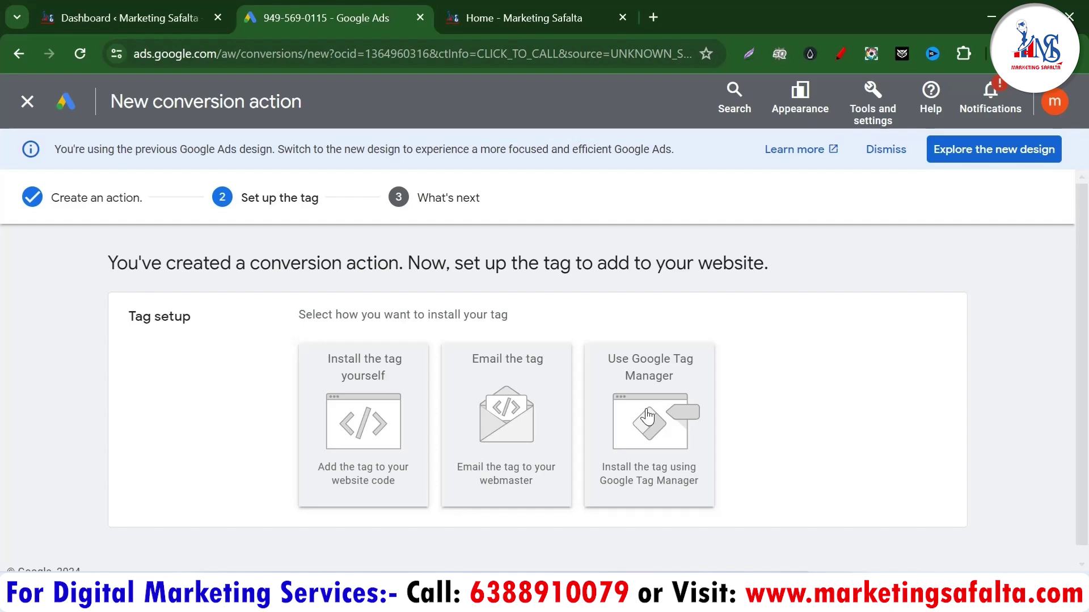
pyautogui.click(652, 424)
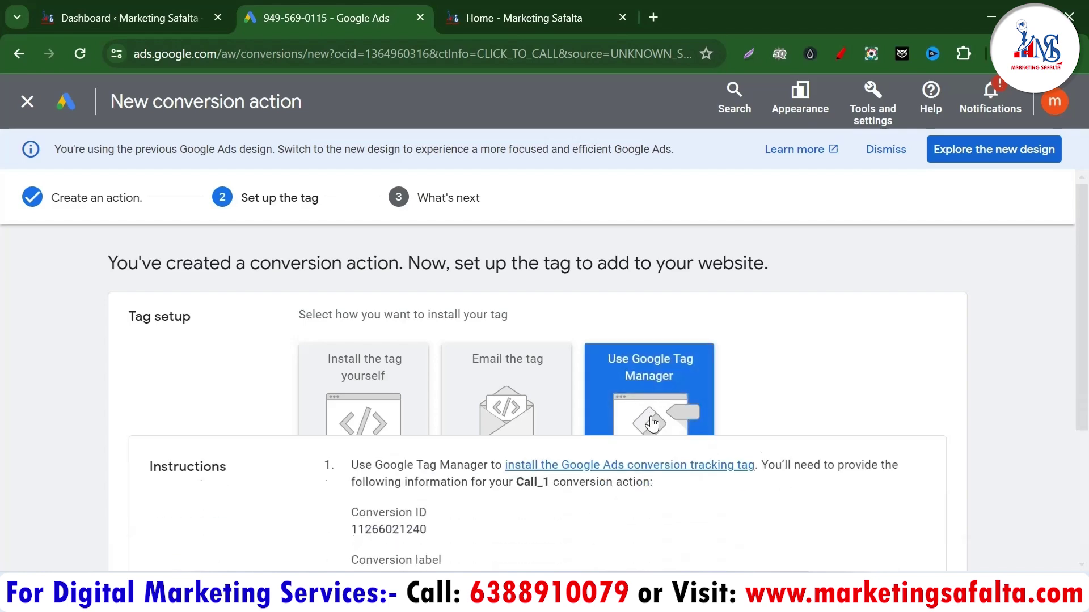
pyautogui.scroll(-4, 535, 372)
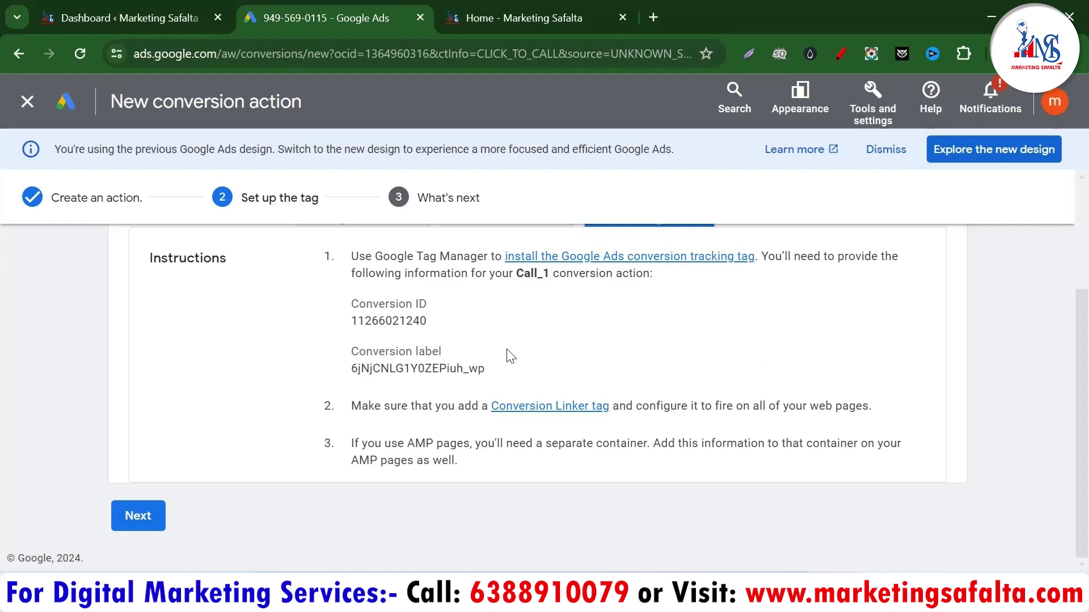
# Search the web for google tag manager in a new browser tab and open the Google Tag Manager site
pyautogui.click(656, 13)
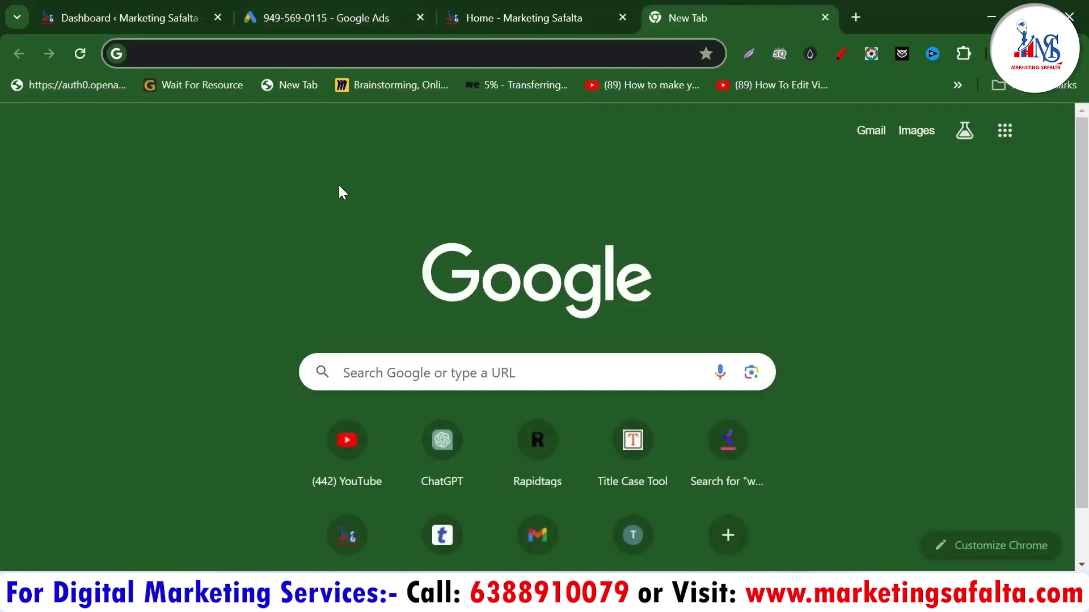
pyautogui.write('google ')
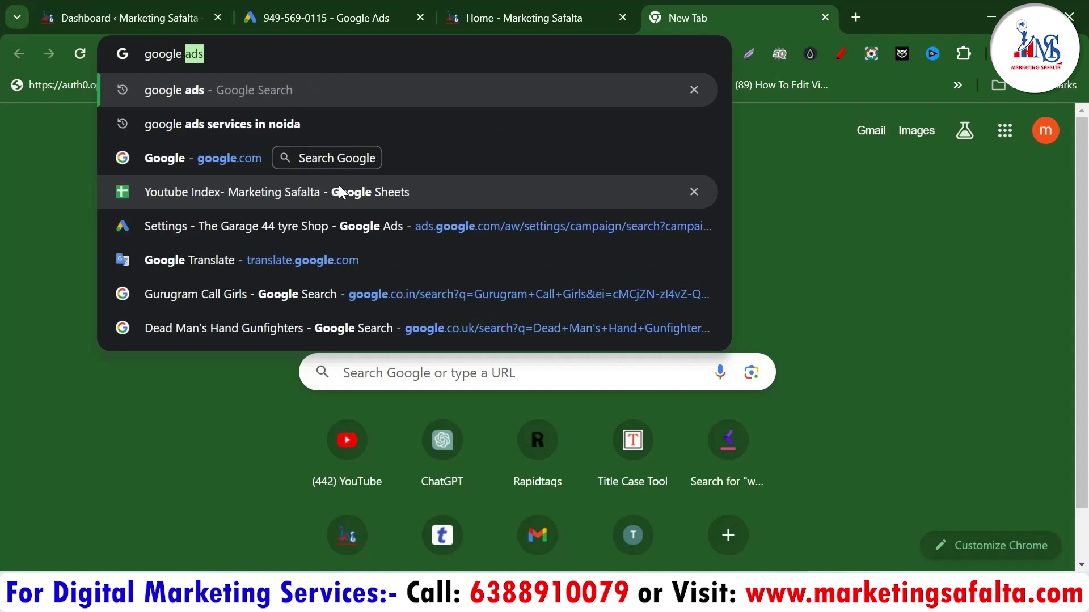
pyautogui.write('tag')
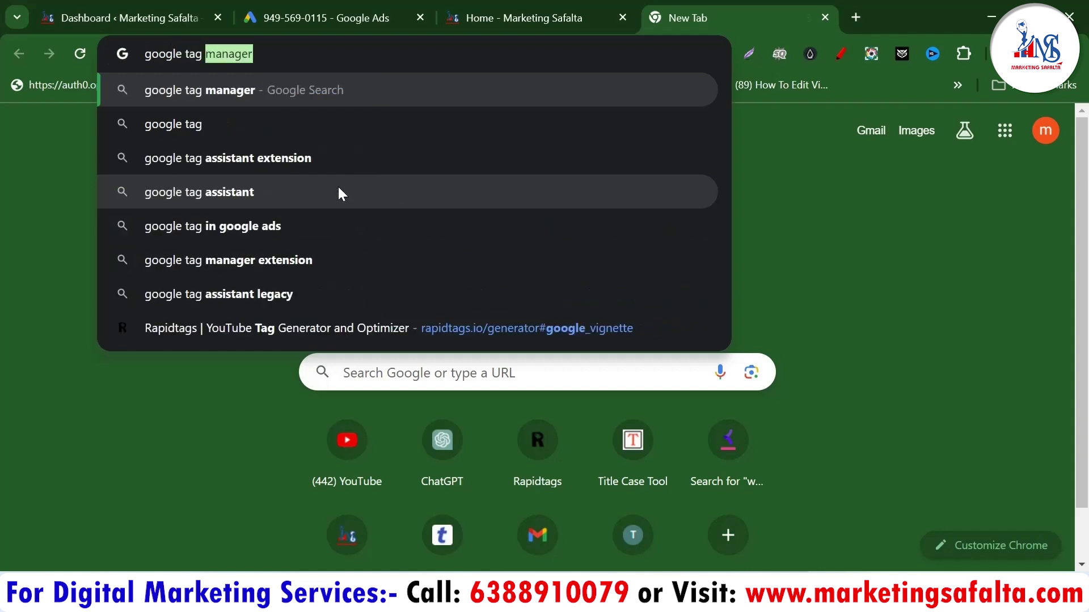
pyautogui.press('Return')
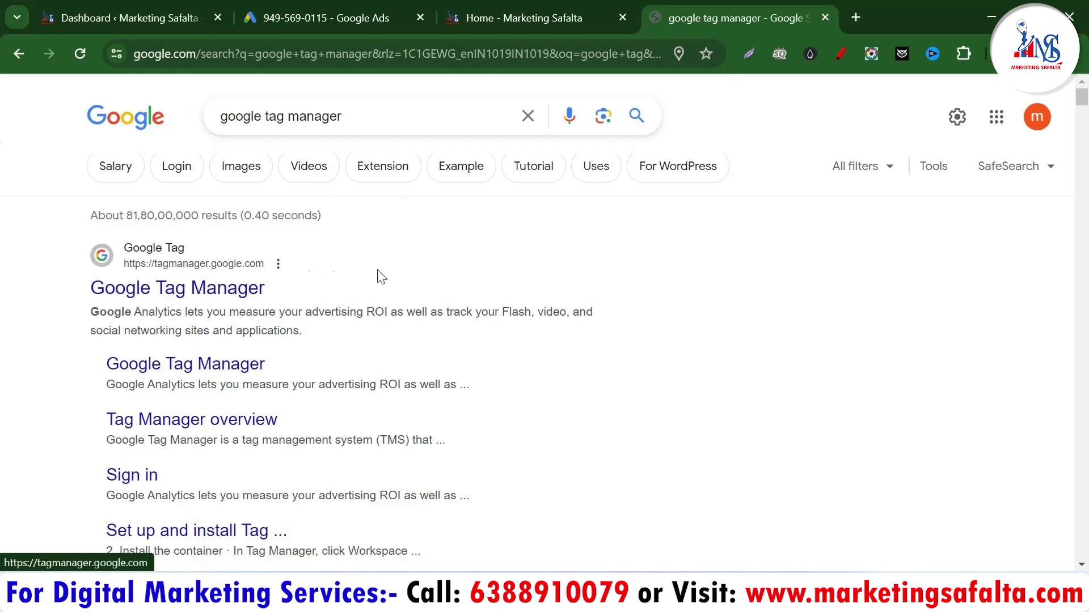
pyautogui.click(187, 293)
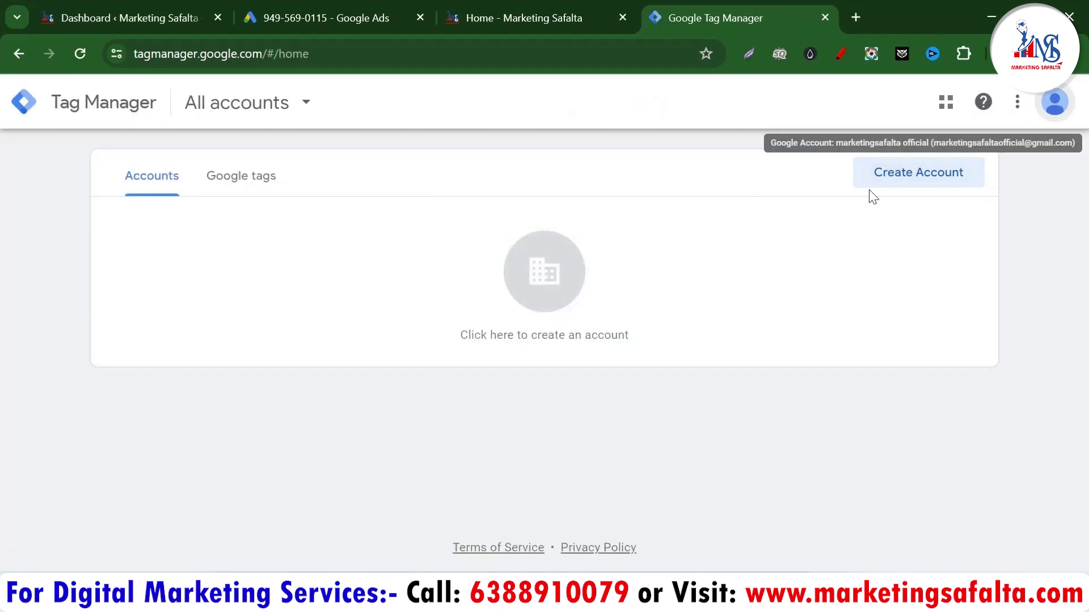
# Start a new Tag Manager account and name it Marketing Safalta
pyautogui.click(915, 187)
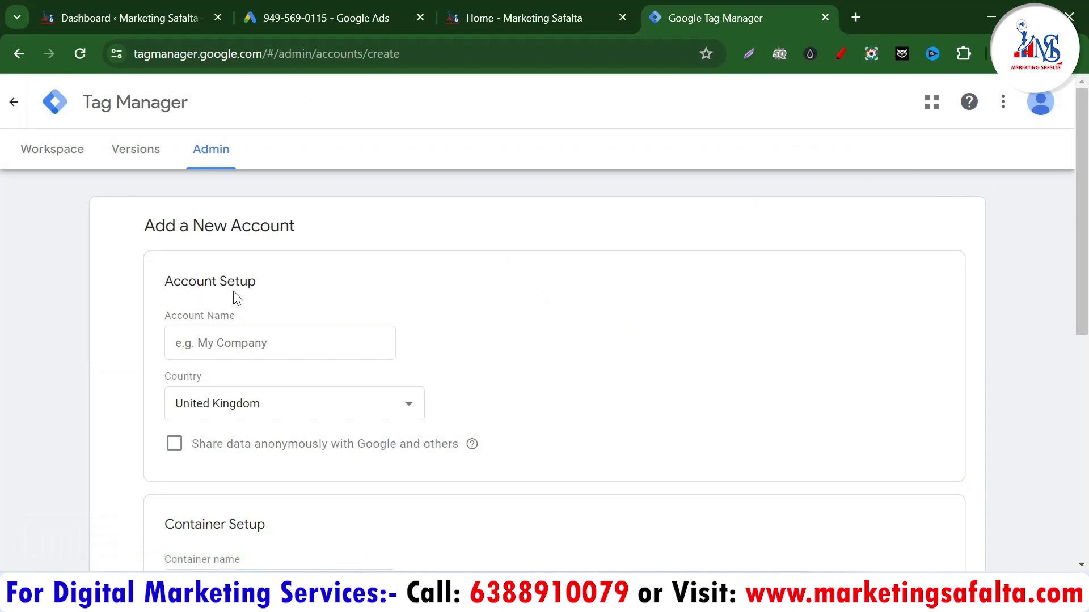
pyautogui.click(265, 344)
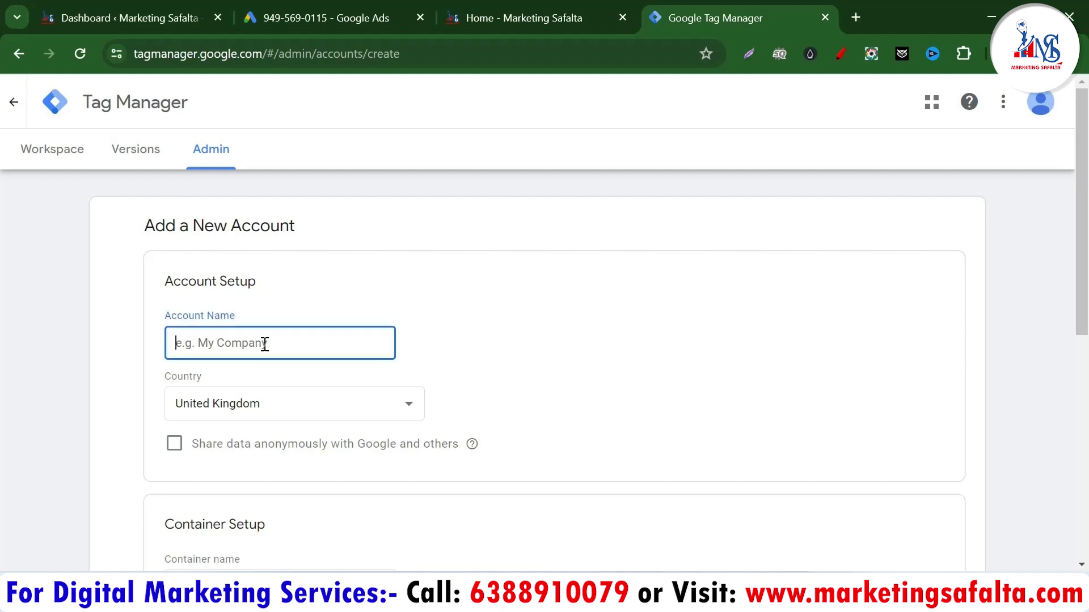
pyautogui.write('M')
pyautogui.click(601, 284)
pyautogui.scroll(-1, 297, 349)
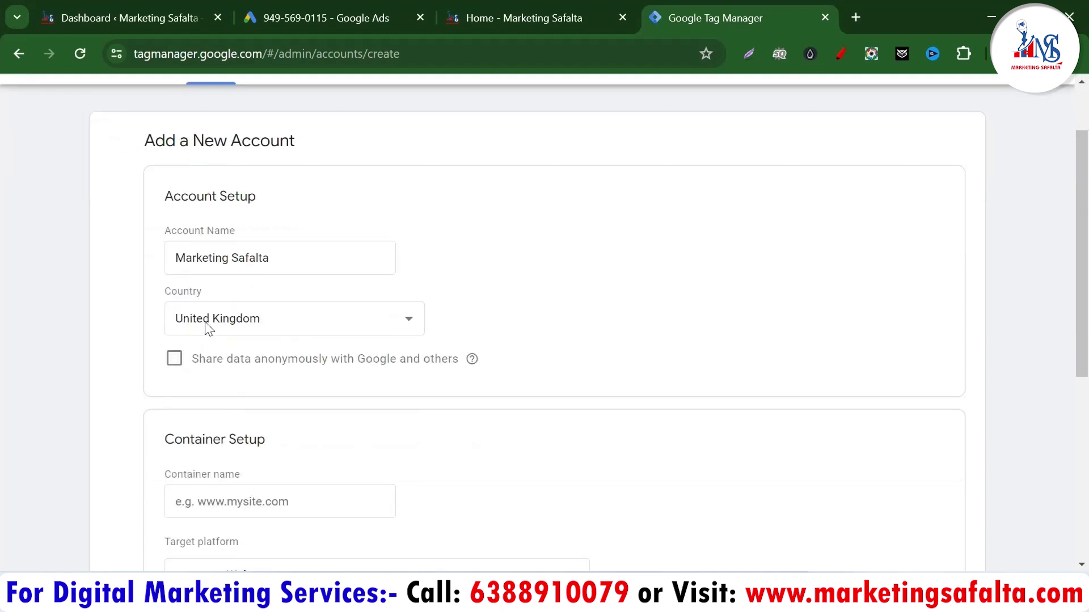
# Set the account's country to India and enable sharing data anonymously with Google and others
pyautogui.click(337, 328)
pyautogui.scroll(15, 263, 138)
pyautogui.scroll(20, 245, 74)
pyautogui.scroll(-20, 255, 96)
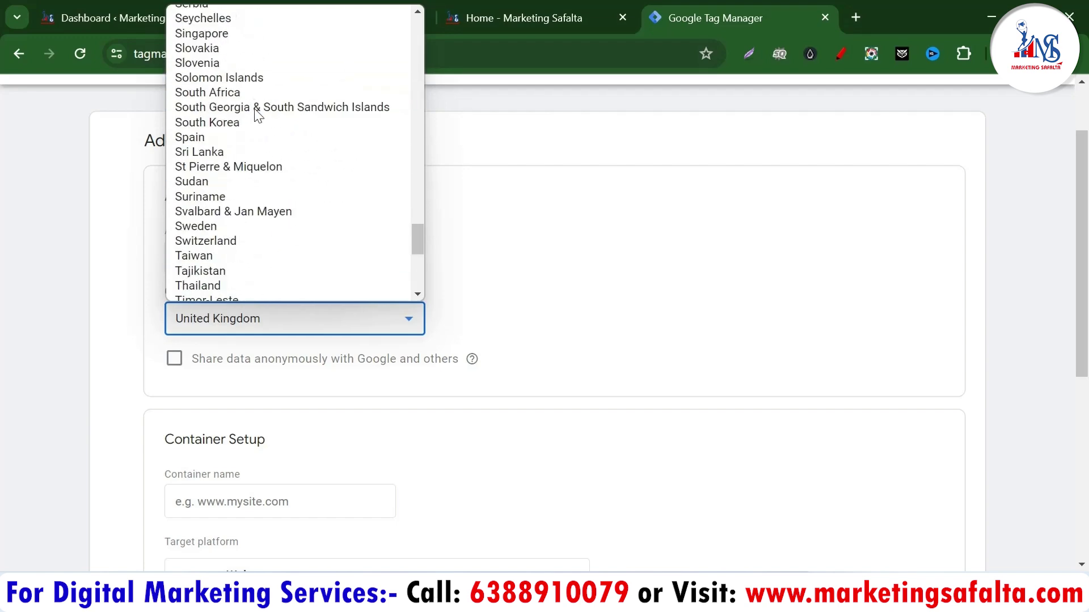
pyautogui.scroll(-5, 257, 114)
pyautogui.scroll(20, 255, 111)
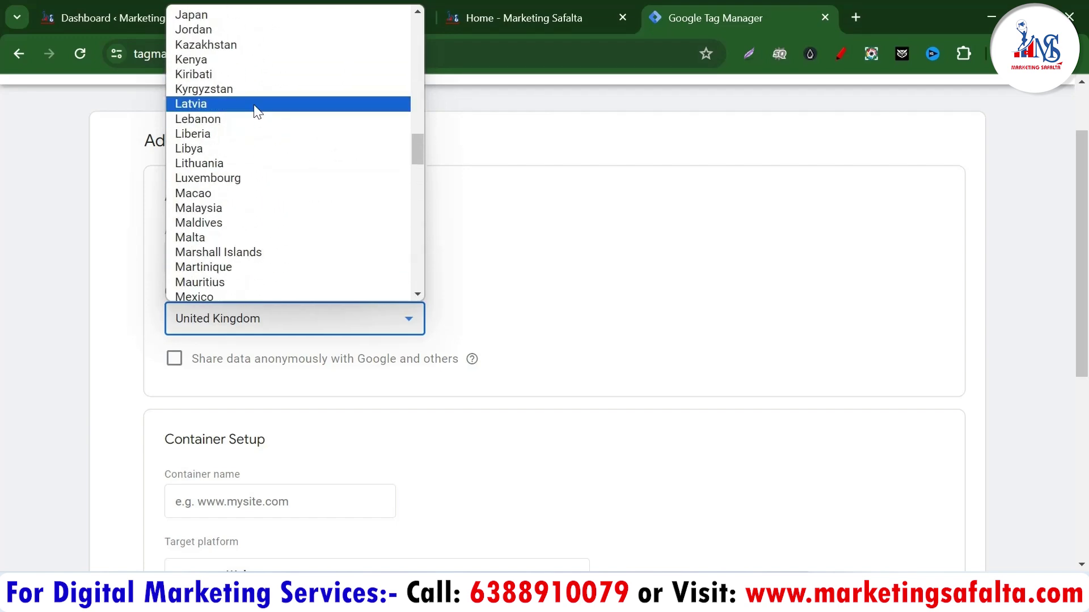
pyautogui.scroll(4, 257, 116)
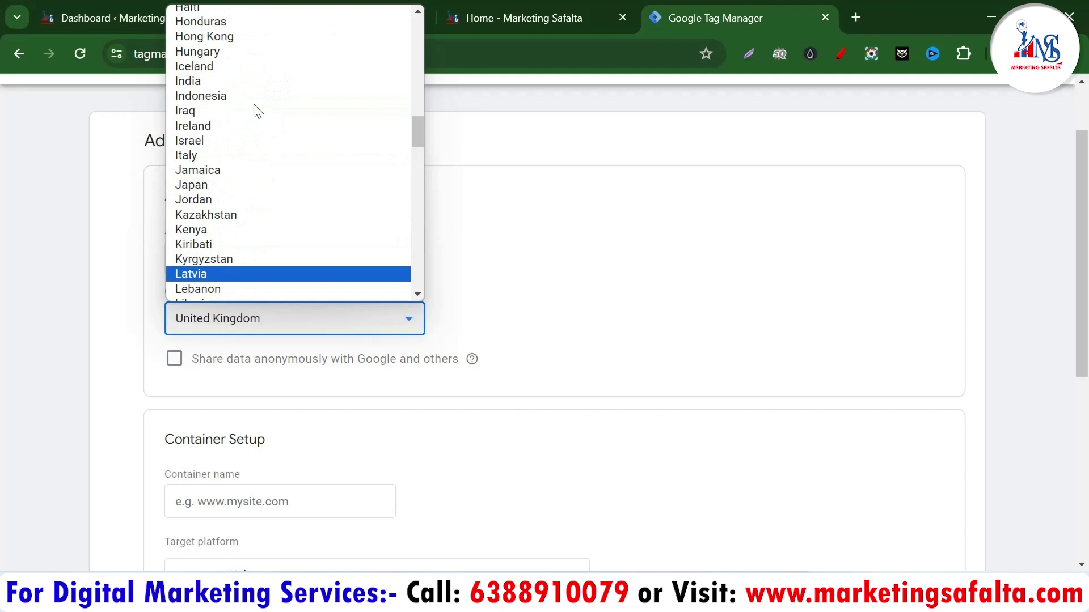
pyautogui.click(284, 85)
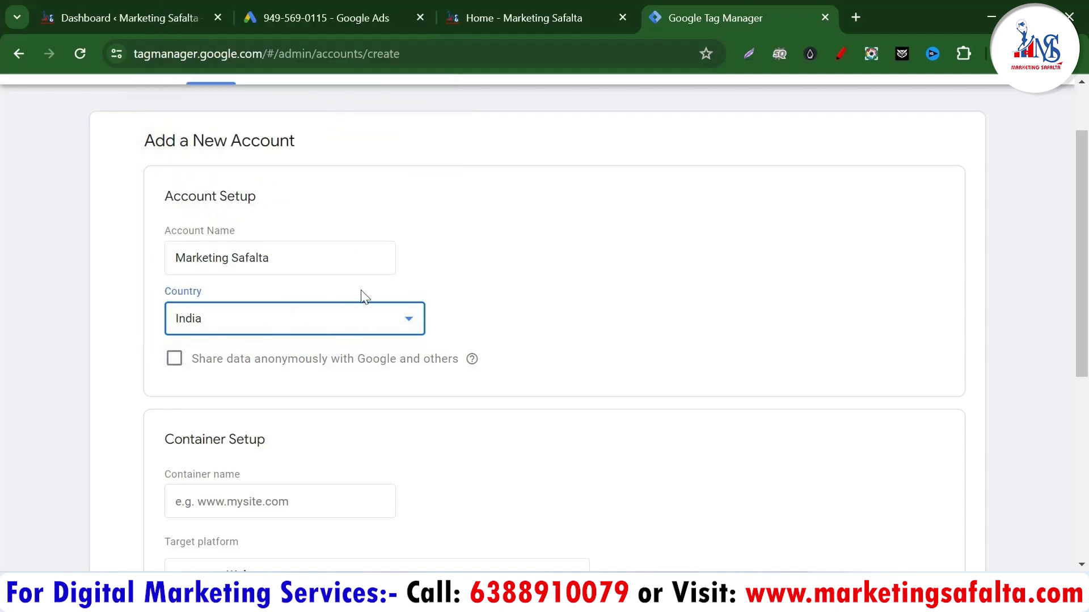
pyautogui.scroll(-2, 556, 288)
pyautogui.click(173, 274)
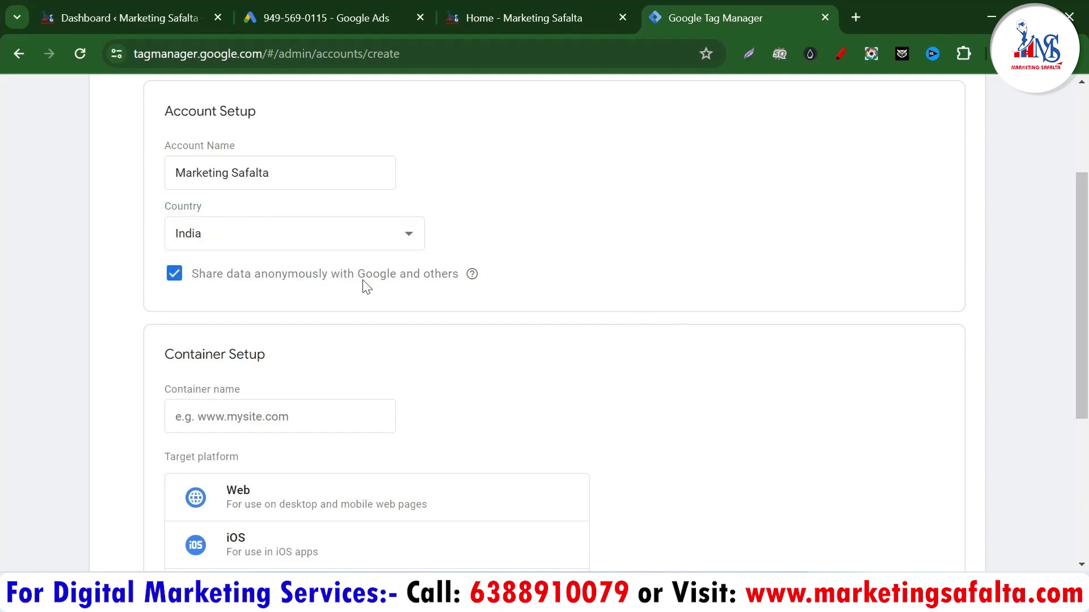
# Name the container marketingsafalta.com and set its target platform to Web
pyautogui.scroll(-2, 346, 303)
pyautogui.click(230, 334)
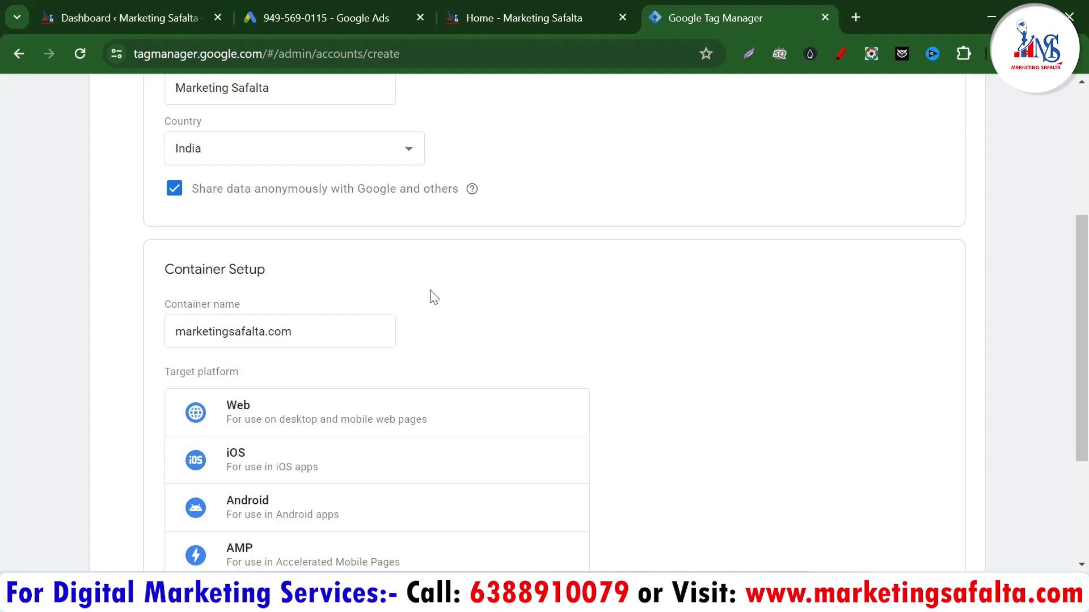
pyautogui.scroll(-2, 434, 297)
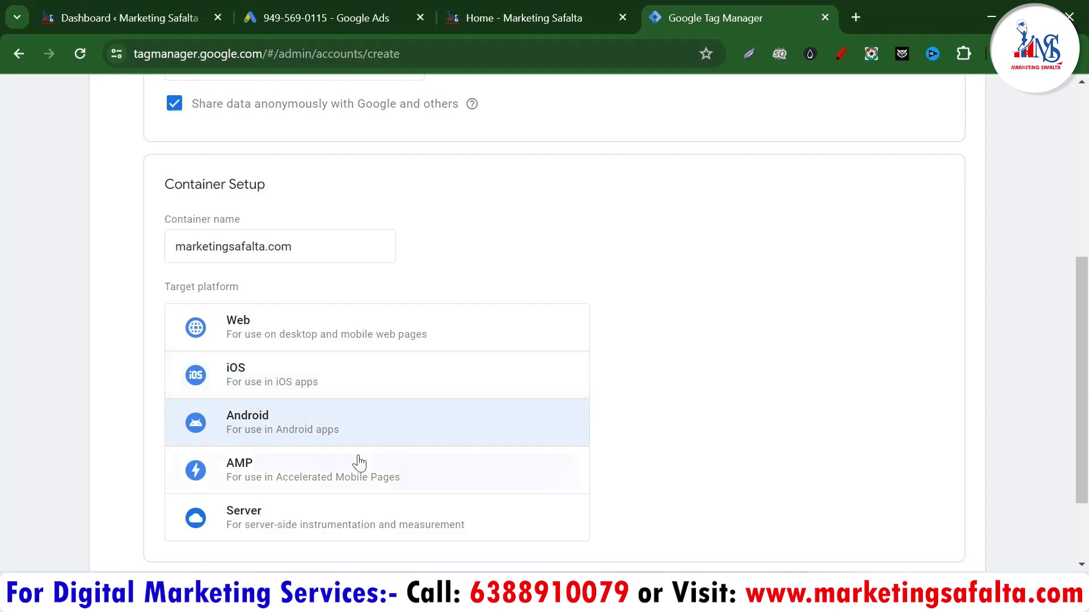
pyautogui.click(263, 338)
pyautogui.scroll(-2, 454, 275)
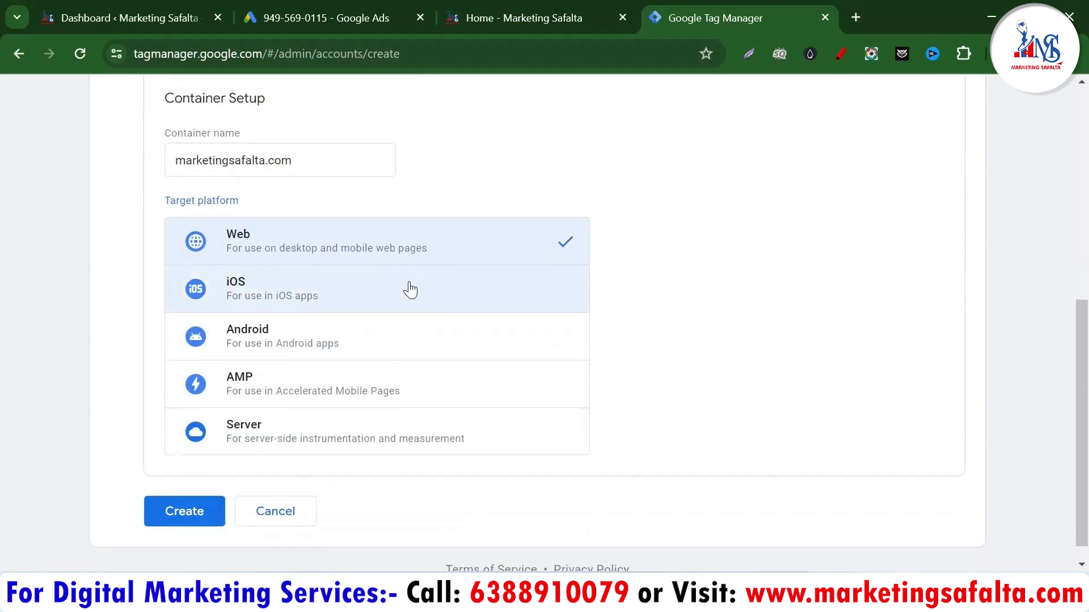
# Create the account and container, accepting the Tag Manager Terms of Service and the GDPR Data Processing Terms
pyautogui.scroll(-1, 409, 287)
pyautogui.click(179, 503)
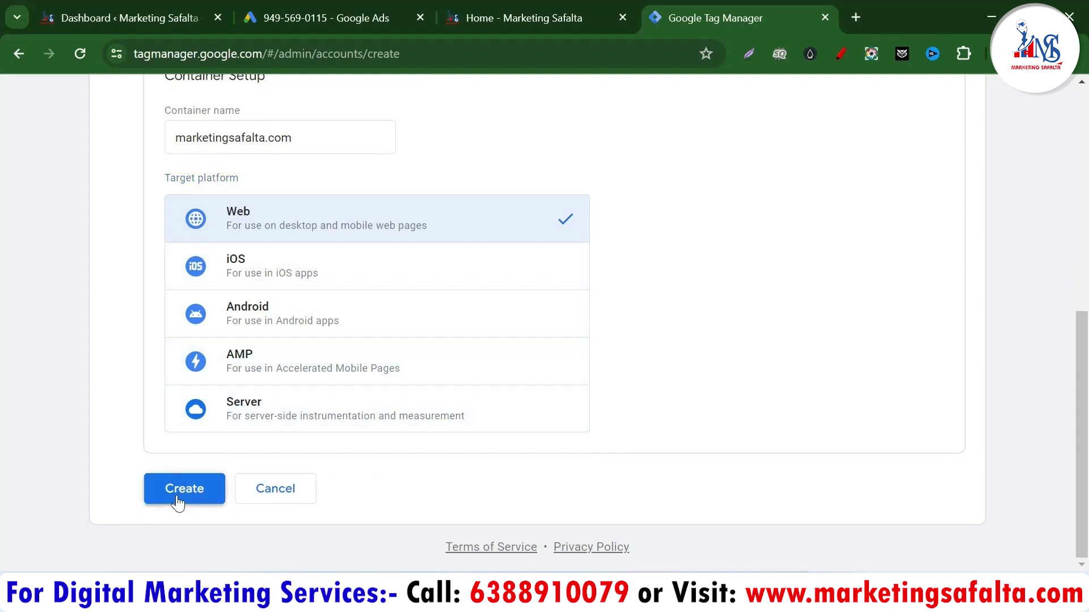
pyautogui.scroll(-10, 561, 375)
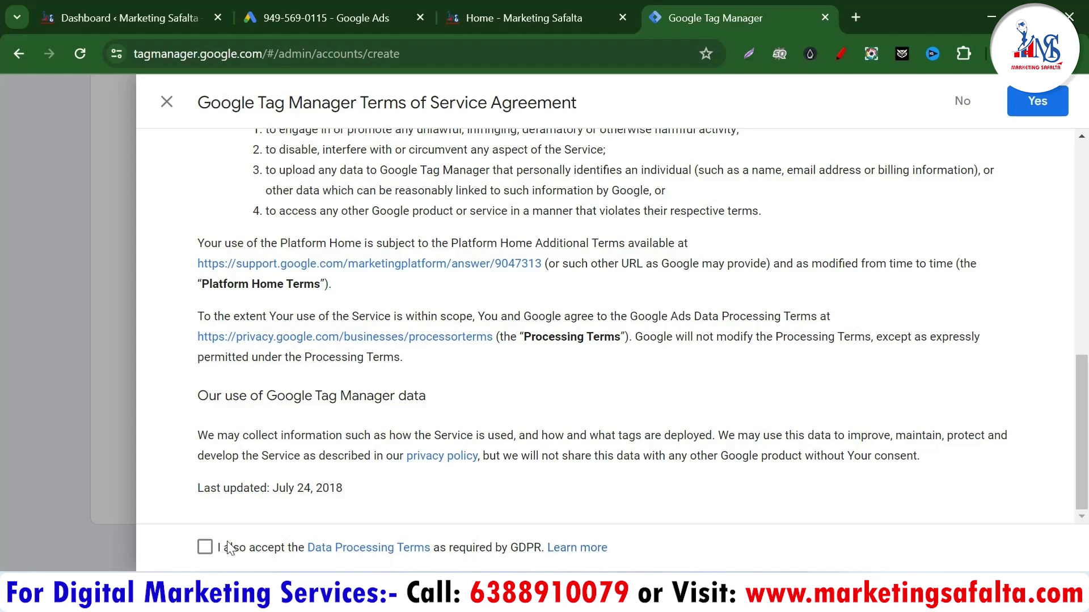
pyautogui.click(204, 547)
pyautogui.scroll(3, 782, 297)
pyautogui.scroll(-3, 818, 288)
pyautogui.click(1031, 100)
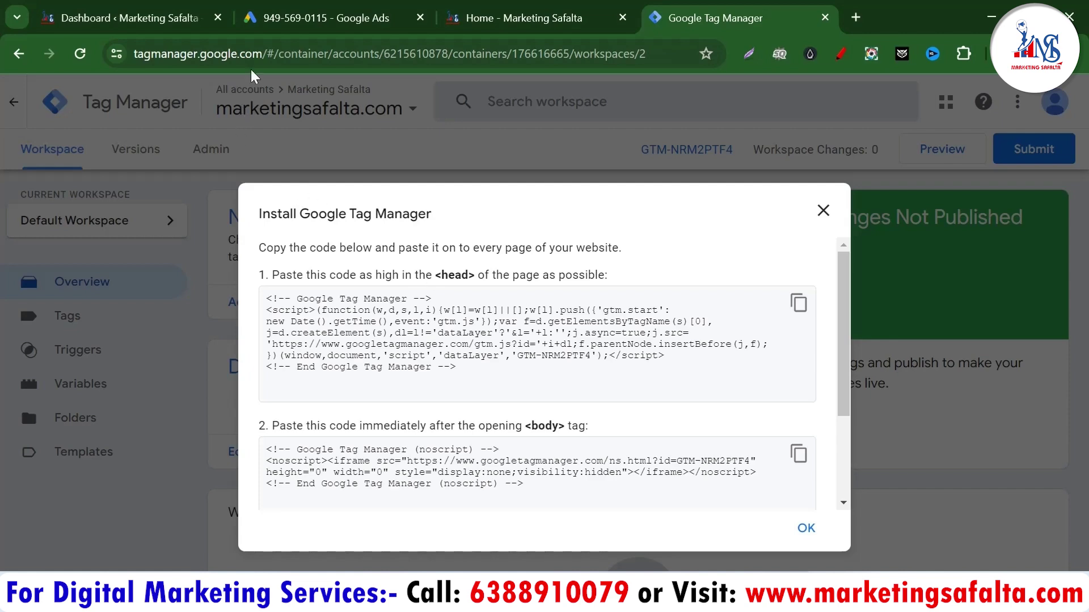
# Switch to the site's WordPress dashboard and search the plugins available to add for header & footer
pyautogui.click(128, 8)
pyautogui.scroll(-7, 68, 317)
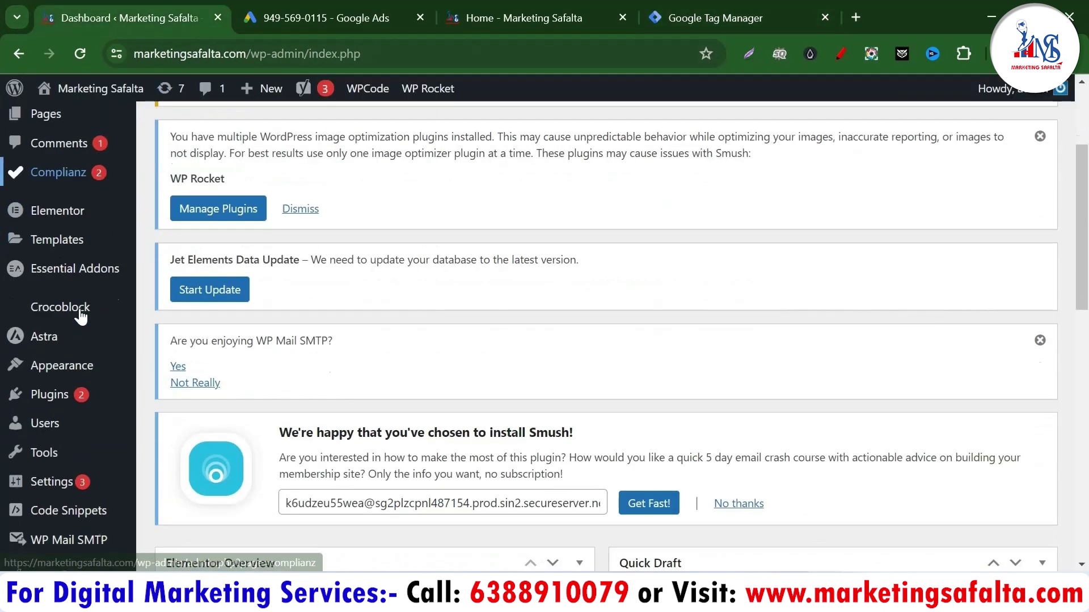
pyautogui.moveTo(51, 262)
pyautogui.click(191, 288)
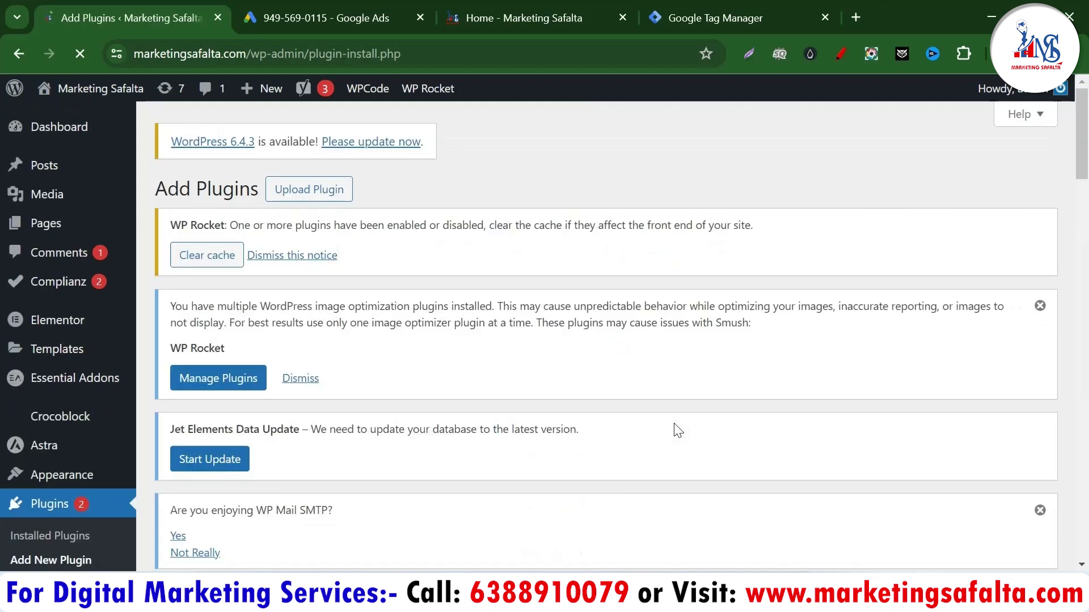
pyautogui.scroll(-5, 729, 219)
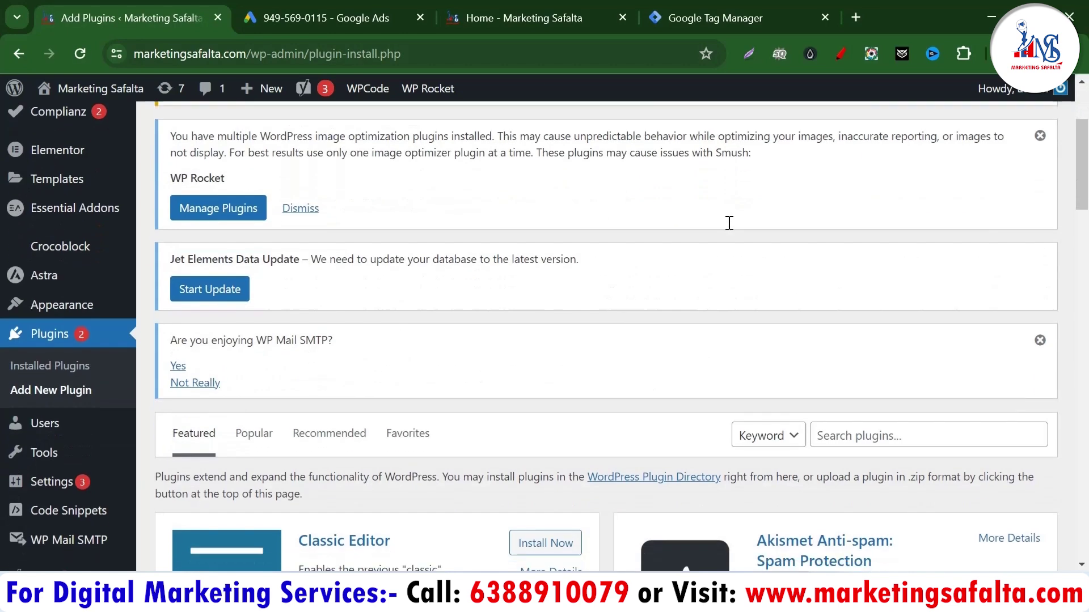
pyautogui.click(862, 262)
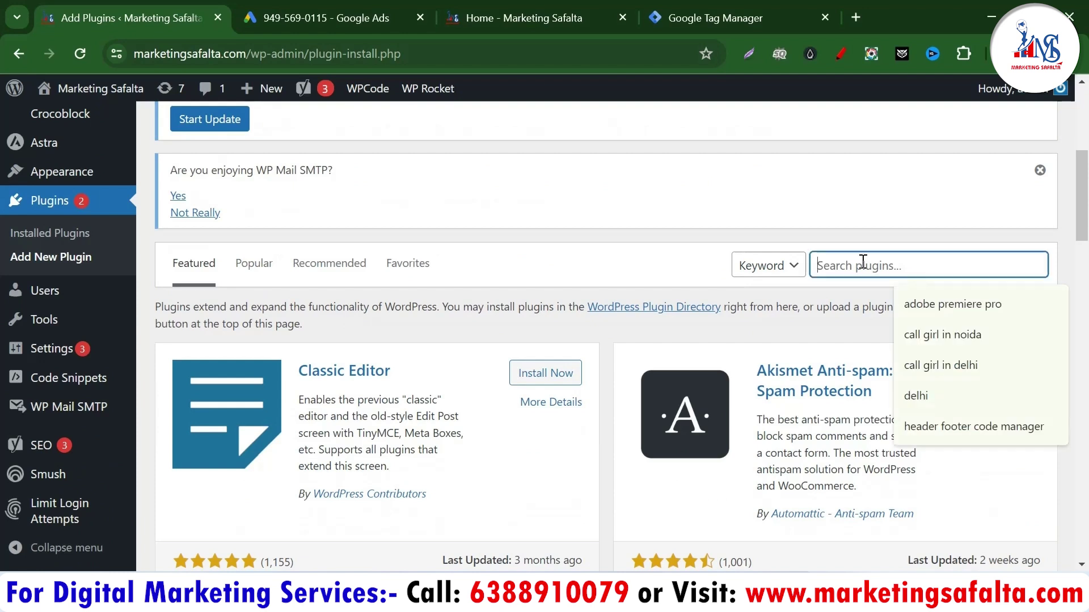
pyautogui.write('header')
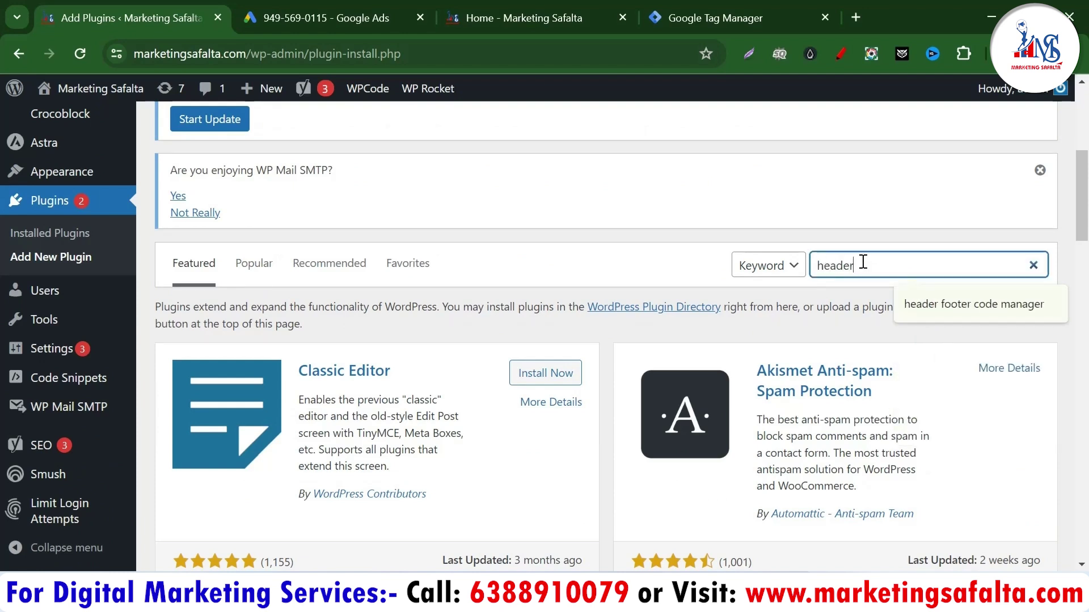
pyautogui.write(' & footer')
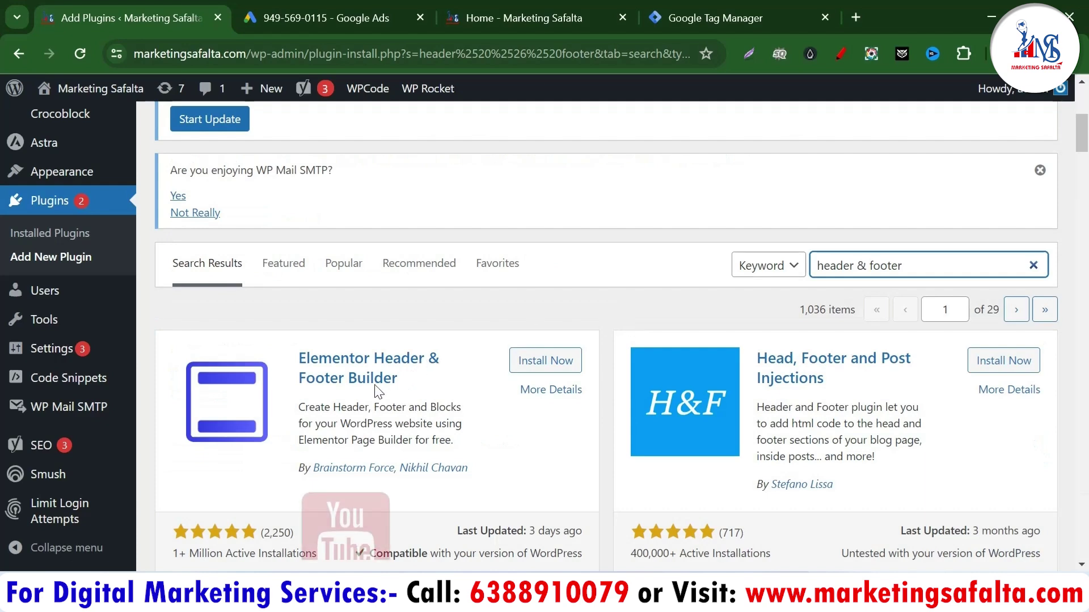
# Activate the Header Footer Code Manager plugin and open its settings from the installed plugins
pyautogui.scroll(-5, 500, 381)
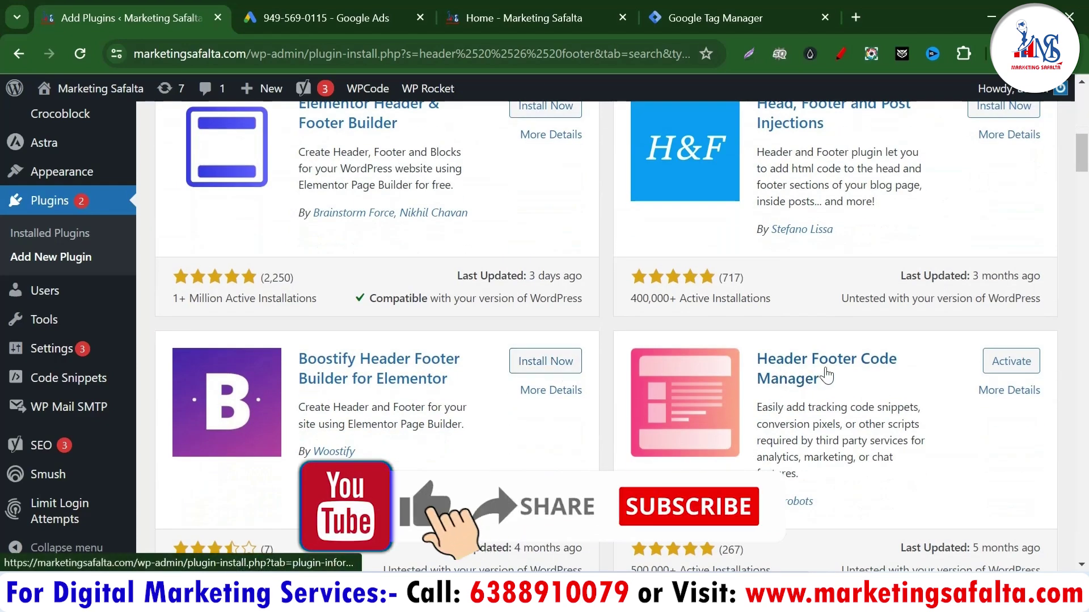
pyautogui.click(1013, 365)
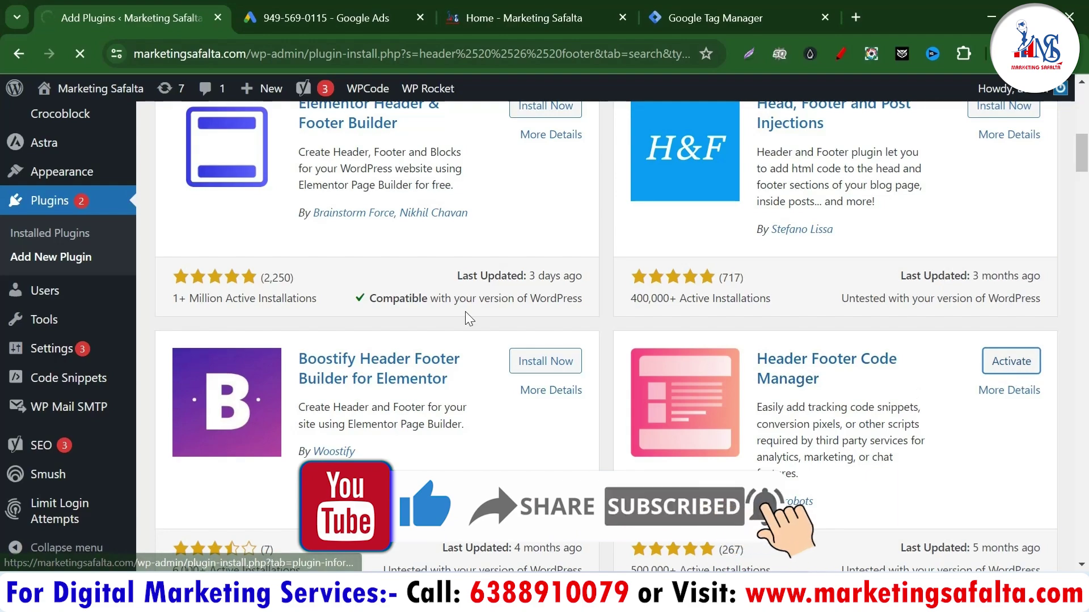
pyautogui.scroll(-10, 333, 248)
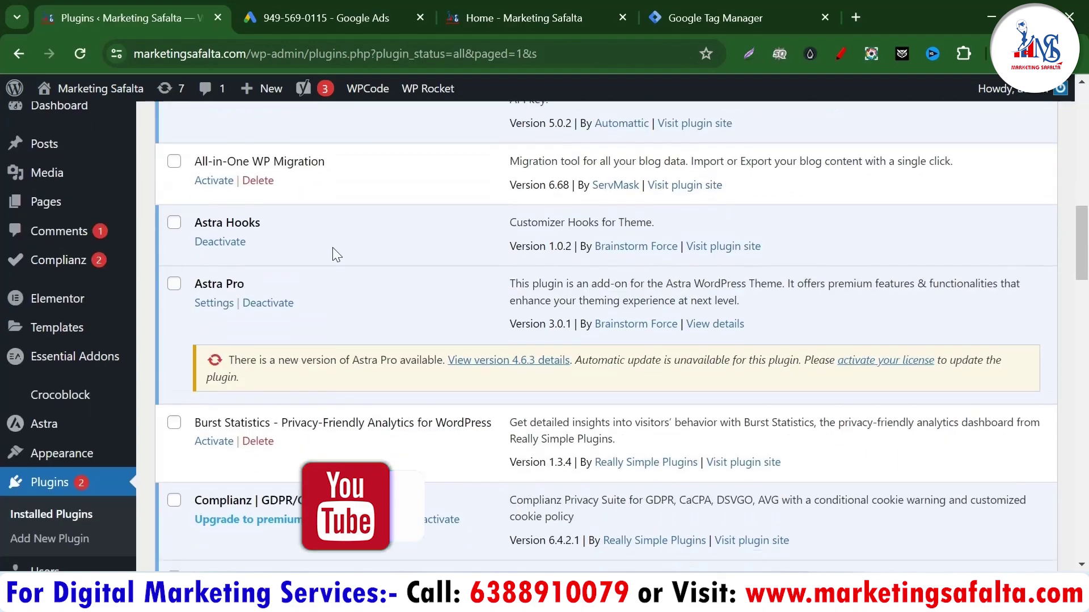
pyautogui.scroll(-5, 332, 250)
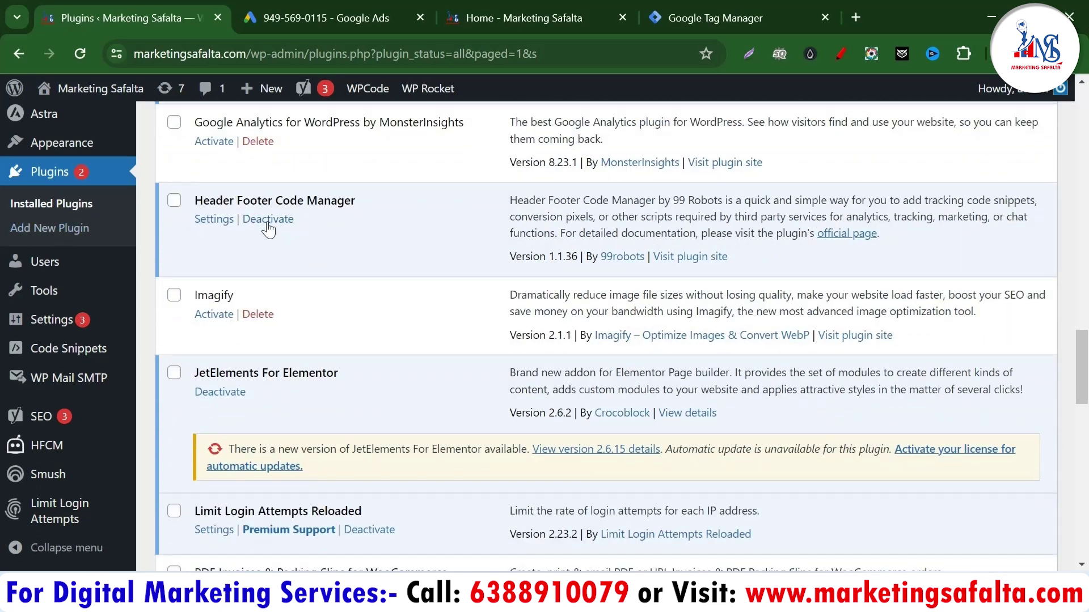
pyautogui.click(215, 220)
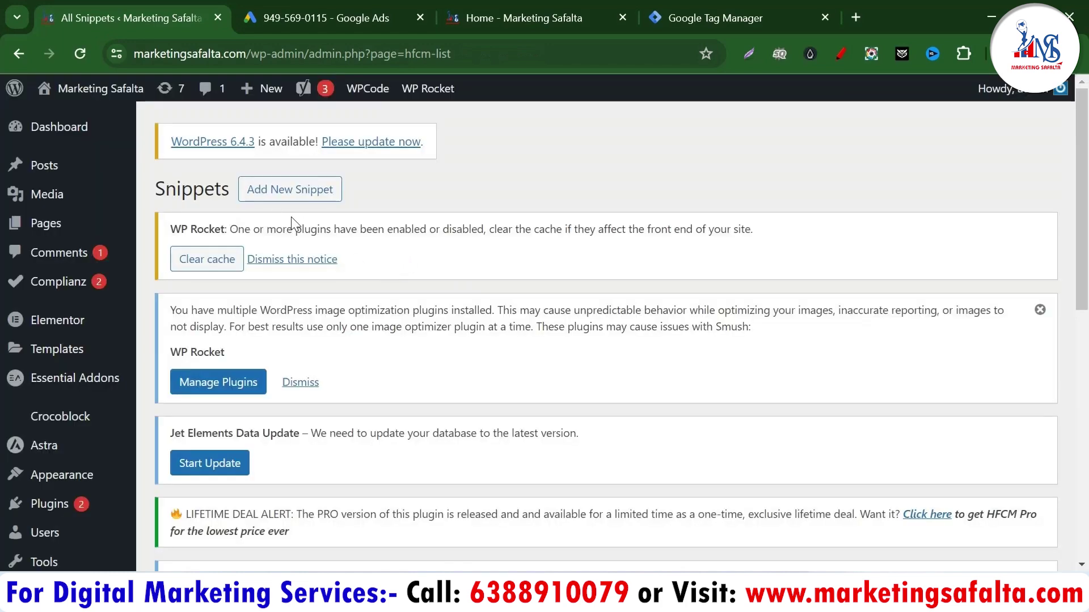
# Start a new code snippet in Header Footer Code Manager, keeping its default HTML, Site Wide and Header options
pyautogui.click(298, 196)
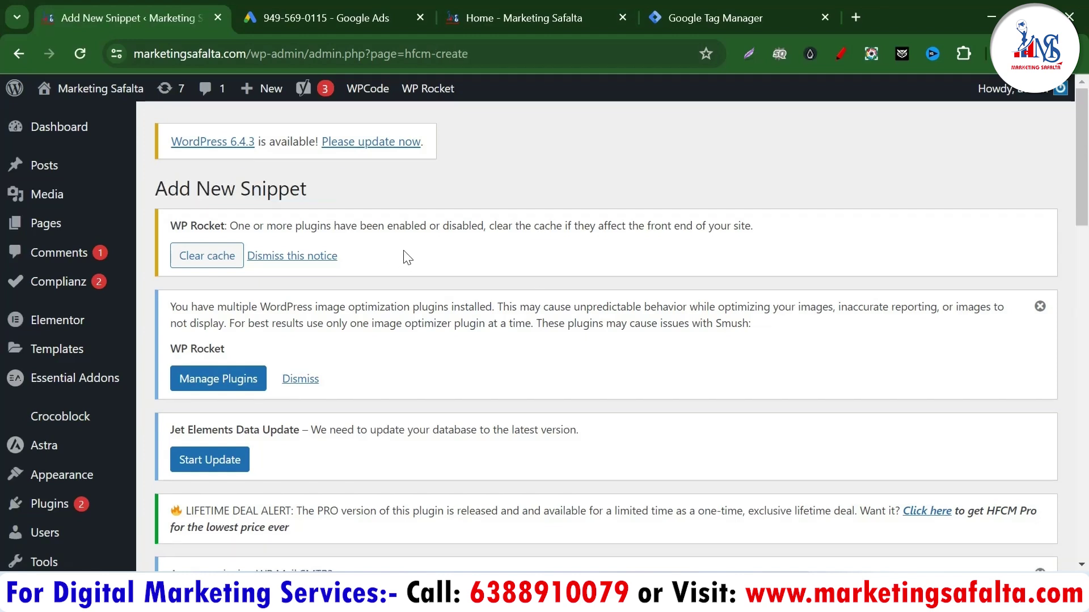
pyautogui.scroll(-7, 427, 247)
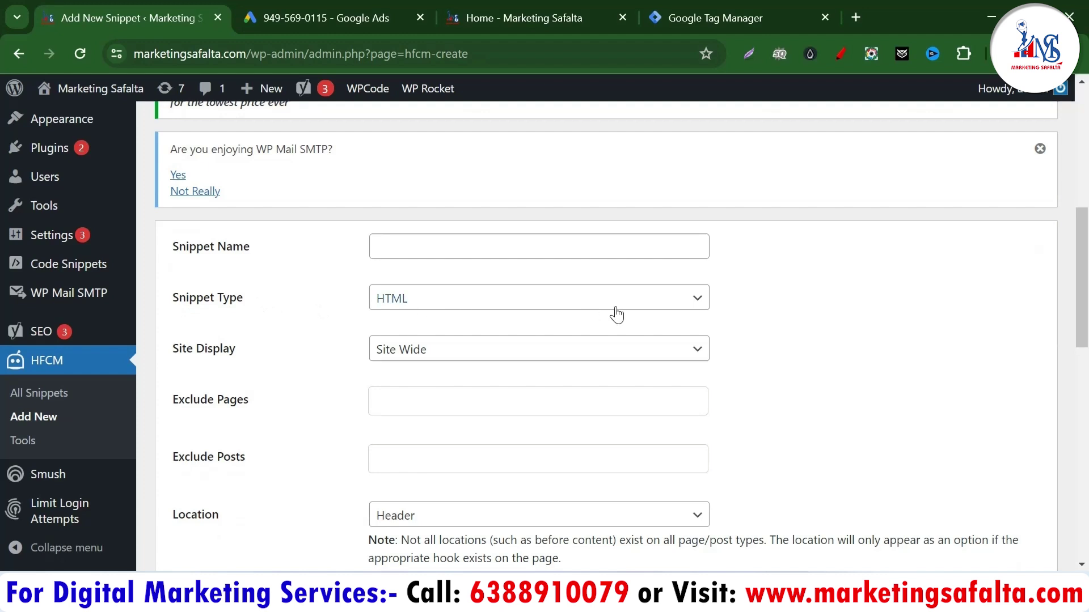
pyautogui.scroll(-1, 503, 320)
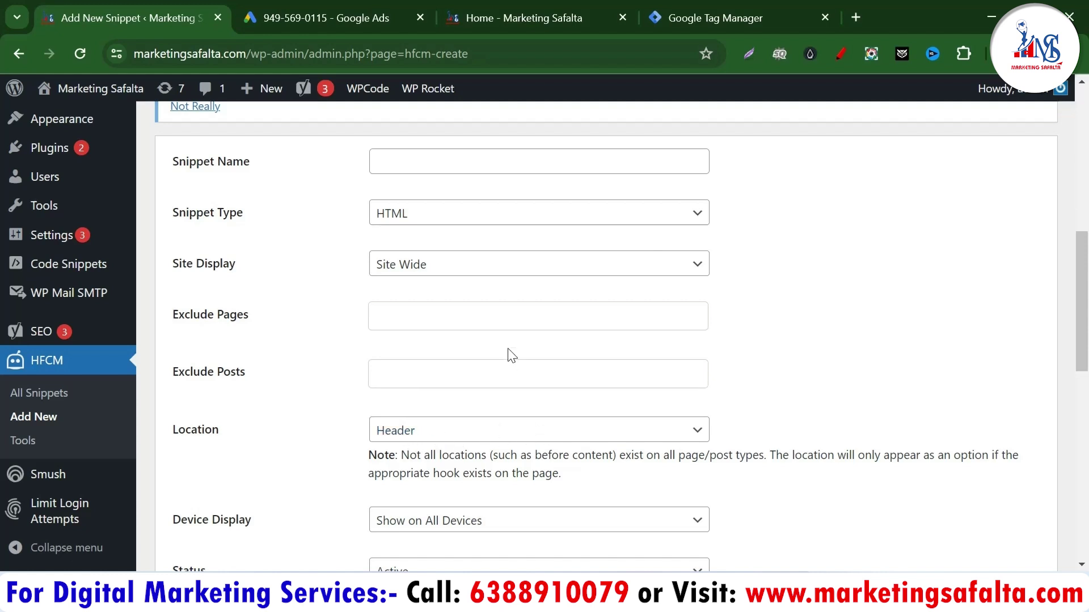
pyautogui.scroll(-3, 510, 354)
pyautogui.scroll(-3, 512, 356)
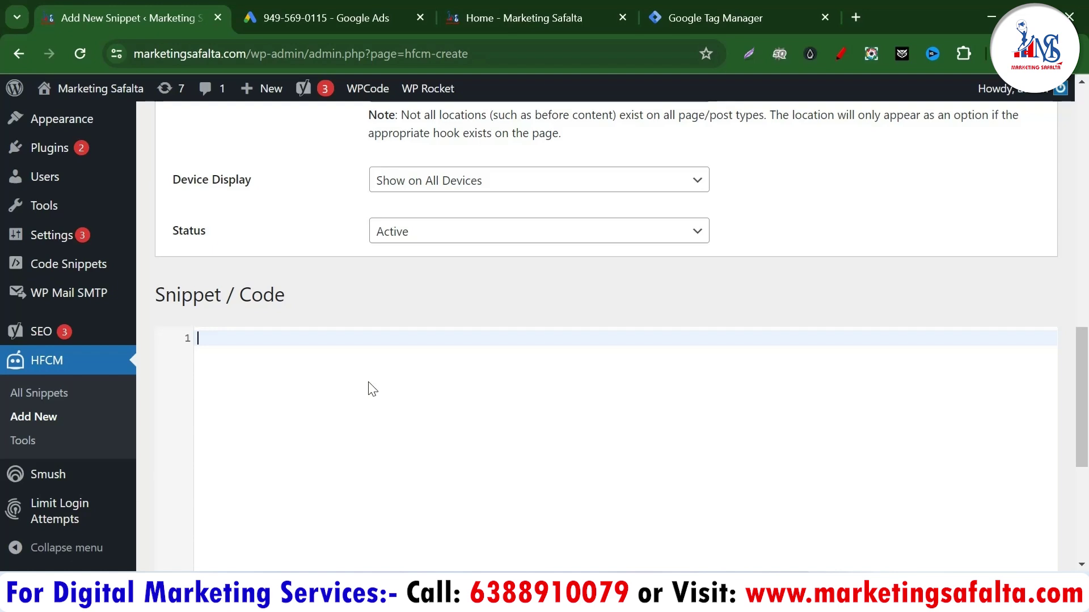
# Copy the Tag Manager head code into the new WordPress snippet's code area and save the snippet
pyautogui.click(711, 18)
pyautogui.click(724, 298)
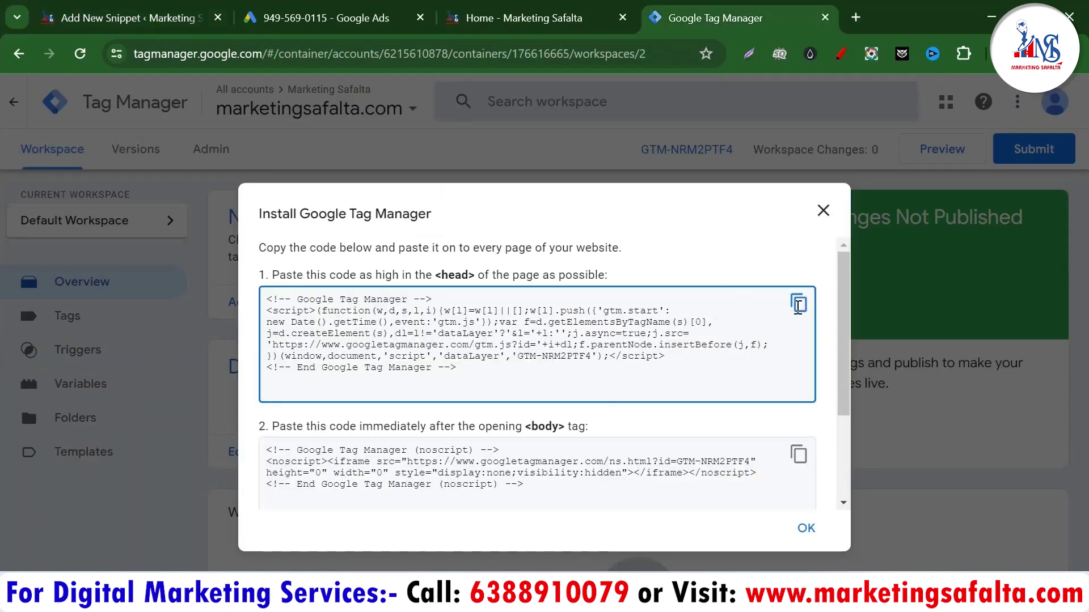
pyautogui.click(798, 304)
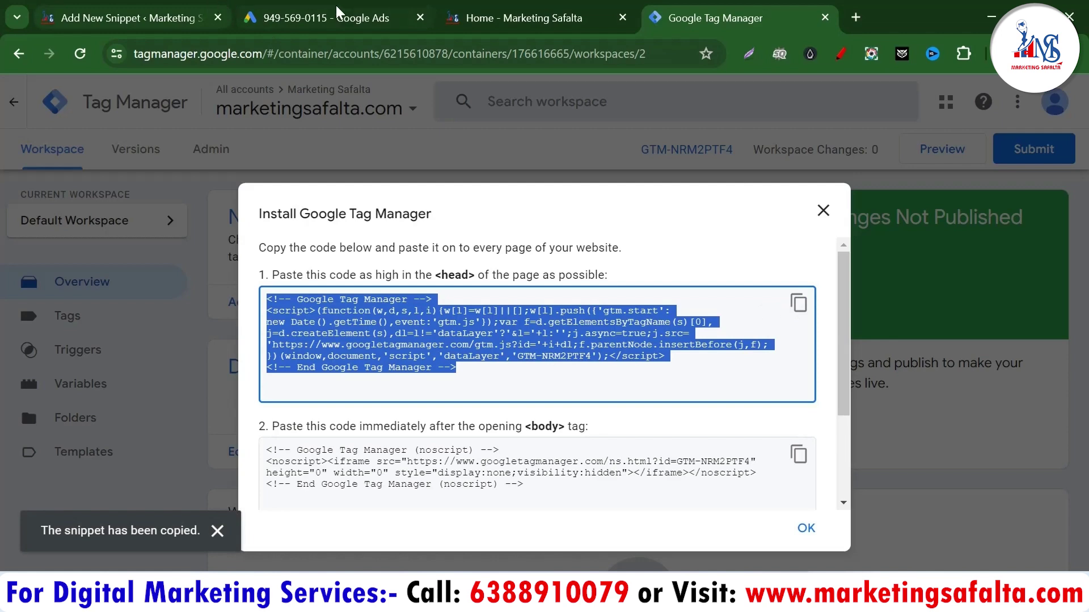
pyautogui.click(234, 11)
pyautogui.hotkey('ctrl', 'v')
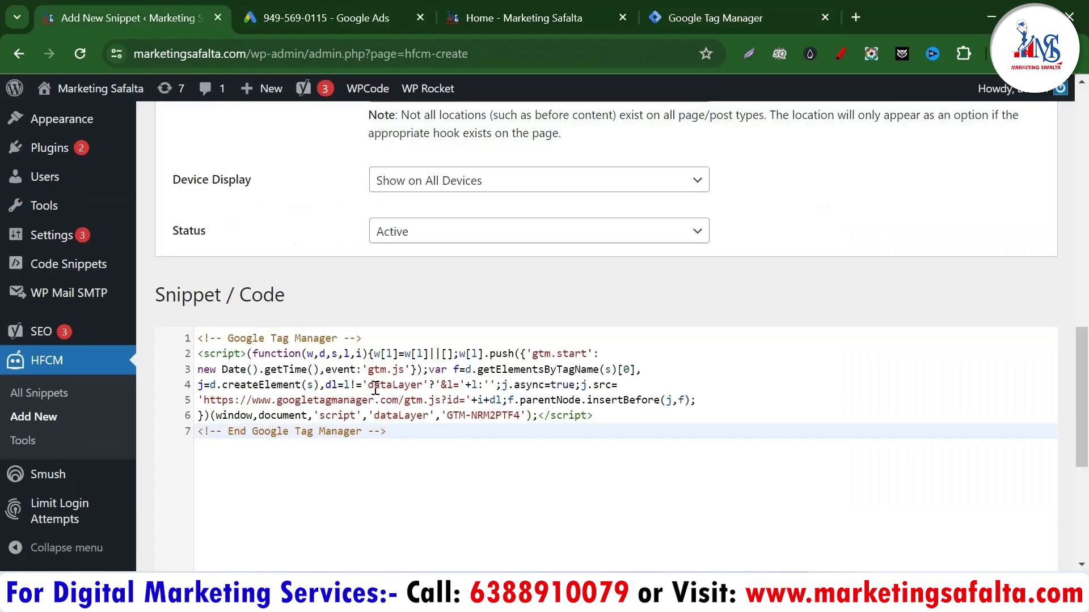
pyautogui.scroll(-6, 458, 386)
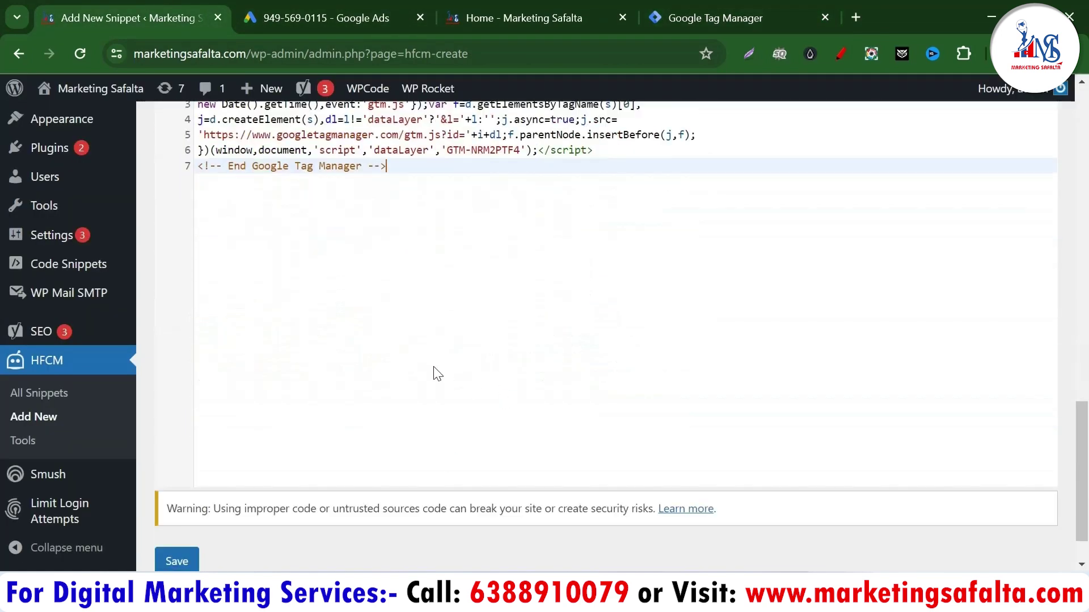
pyautogui.click(185, 508)
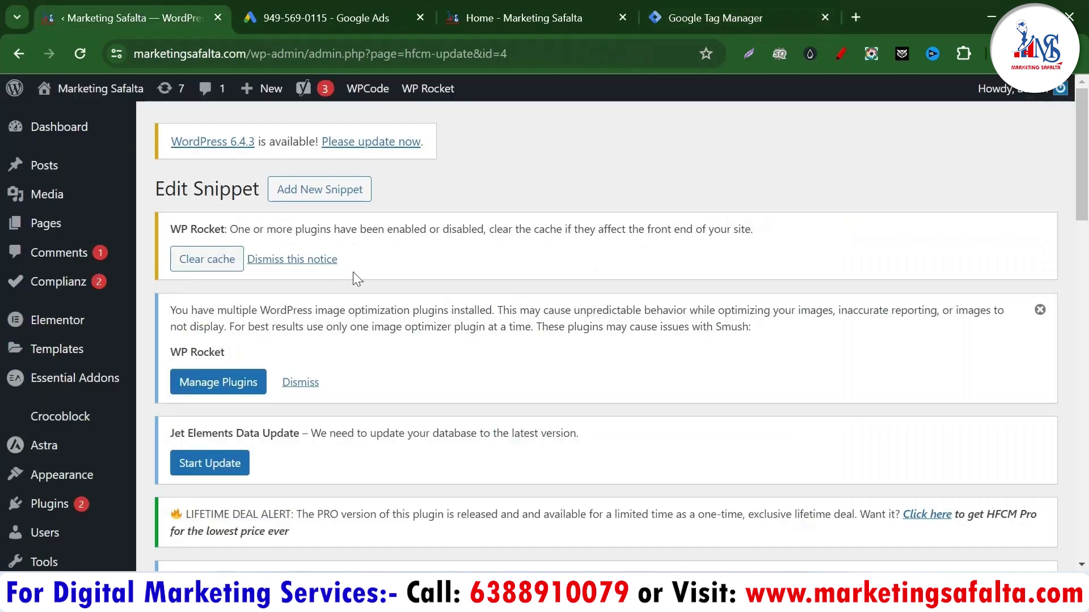
# Return to Tag Manager, review the head and body code installation instructions, and dismiss the Install Google Tag Manager dialog
pyautogui.click(716, 18)
pyautogui.click(554, 374)
pyautogui.scroll(-3, 714, 328)
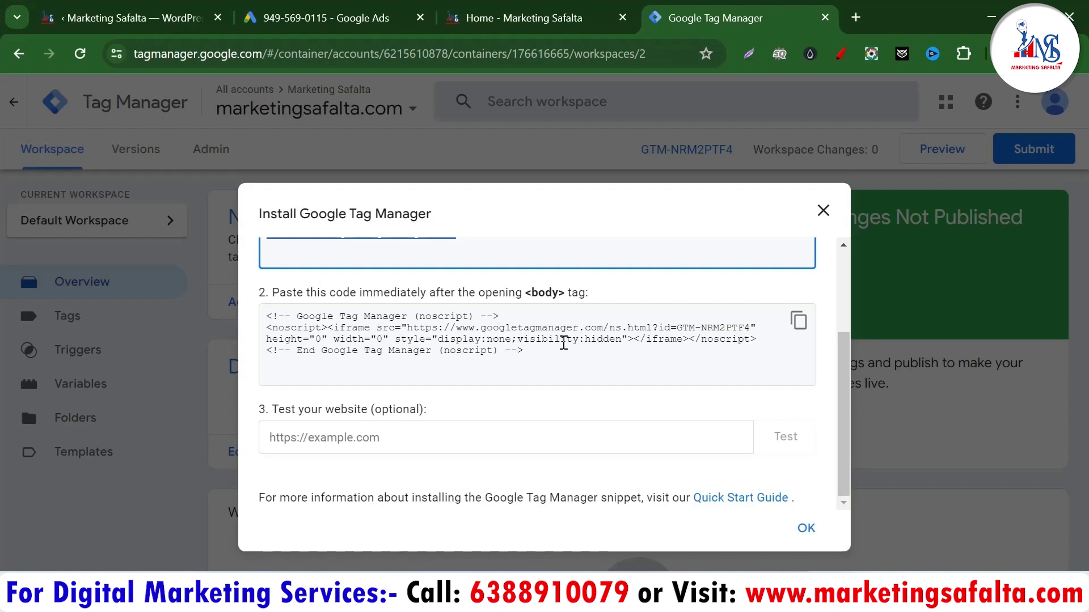
pyautogui.scroll(3, 569, 370)
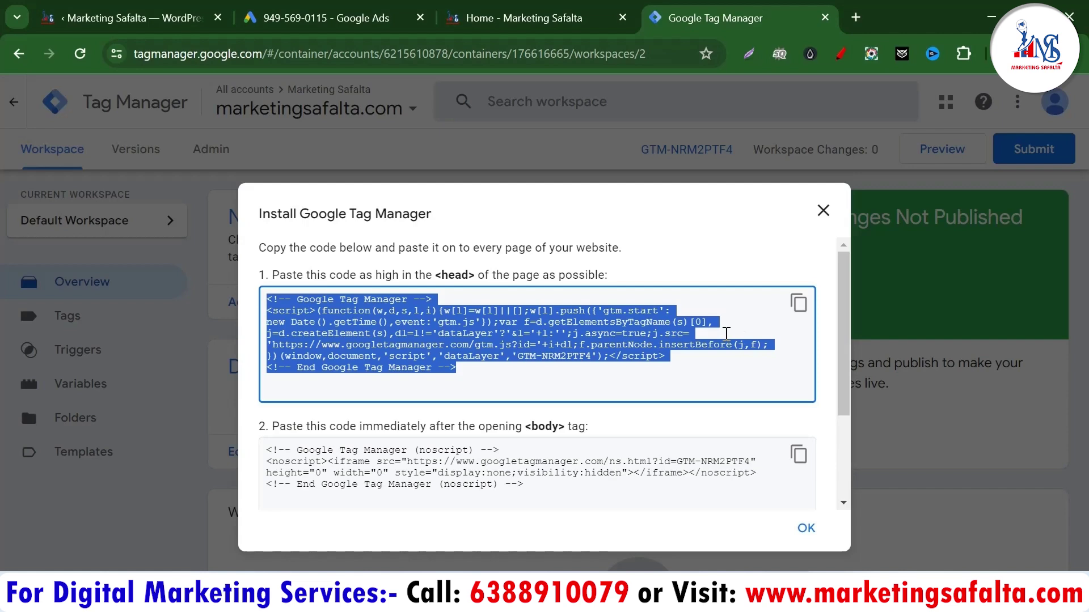
pyautogui.scroll(-3, 583, 387)
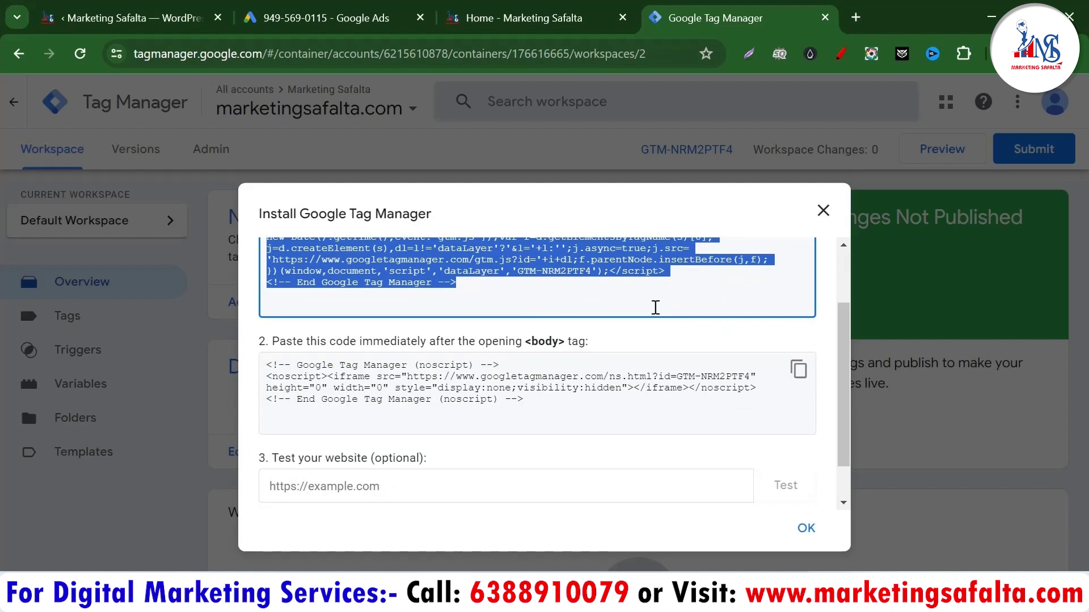
pyautogui.click(804, 529)
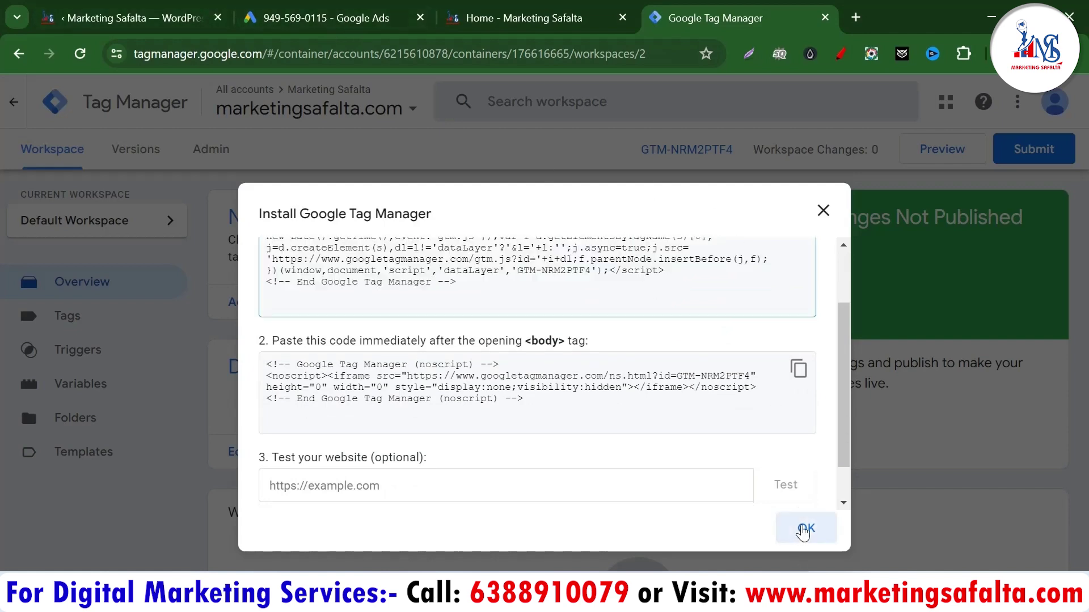
# Check the Conversion ID of the Call_1 action in Google Ads and return to the Tag Manager workspace
pyautogui.click(326, 18)
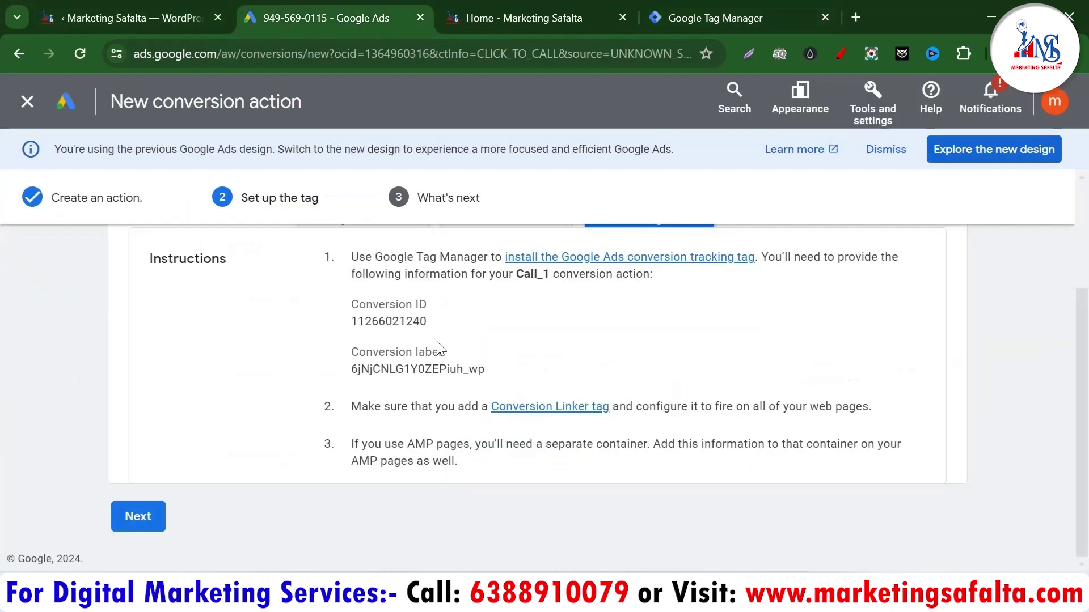
pyautogui.moveTo(444, 321); pyautogui.dragTo(350, 322)
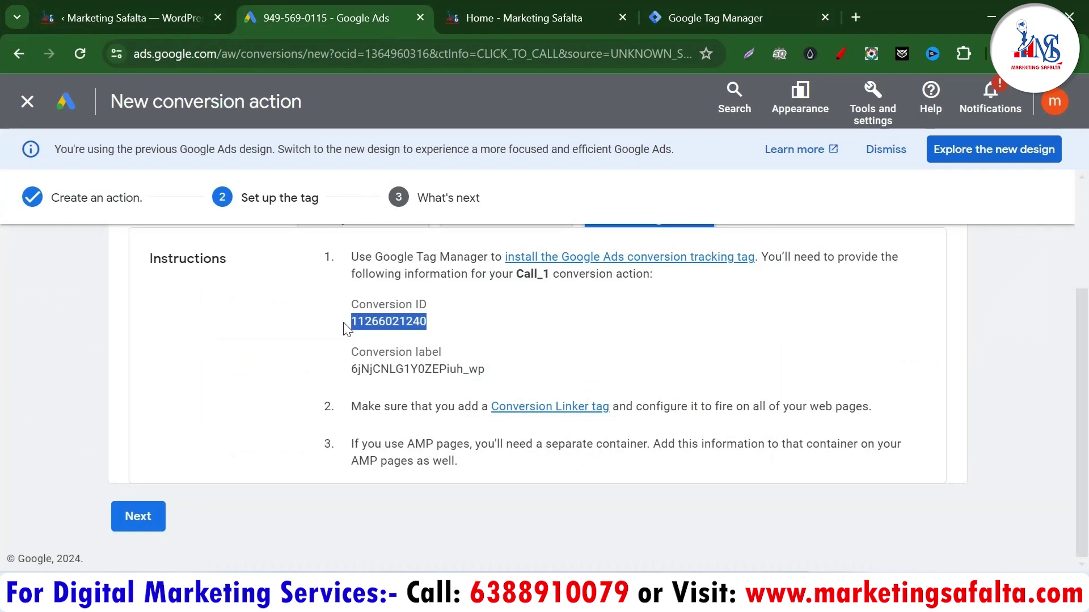
pyautogui.click(709, 9)
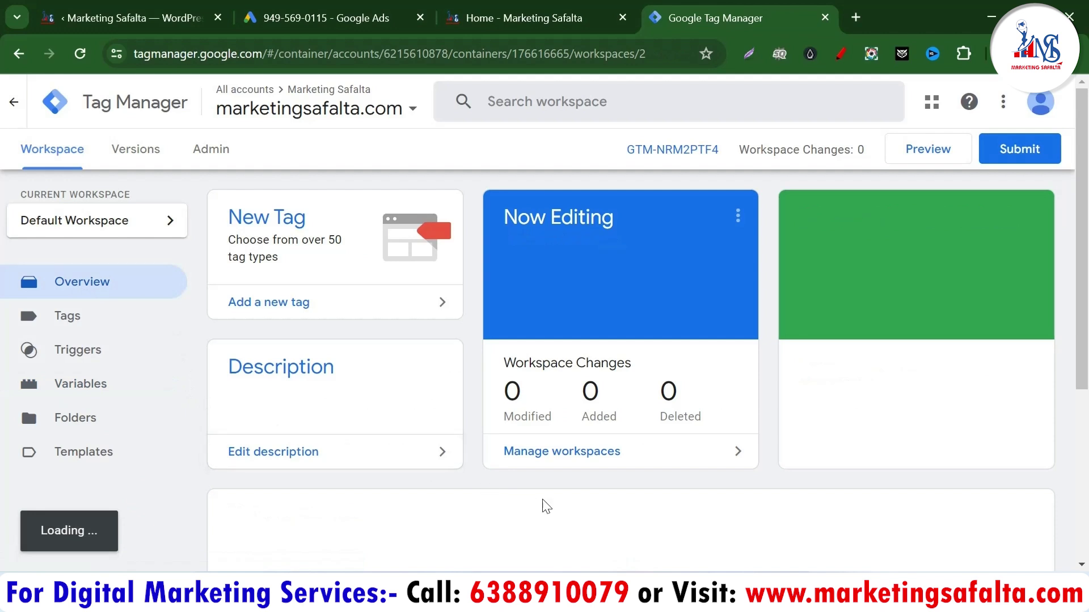
# Enable the built-in variables Click Element, Click Classes, Click ID, Click Target, Click URL and Click Text
pyautogui.click(71, 386)
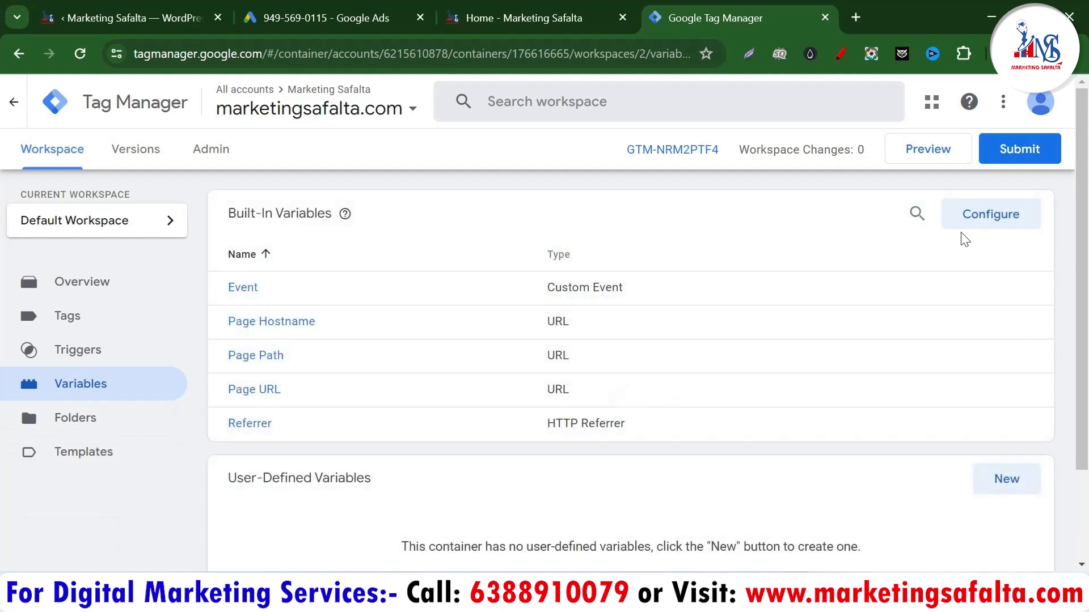
pyautogui.click(988, 224)
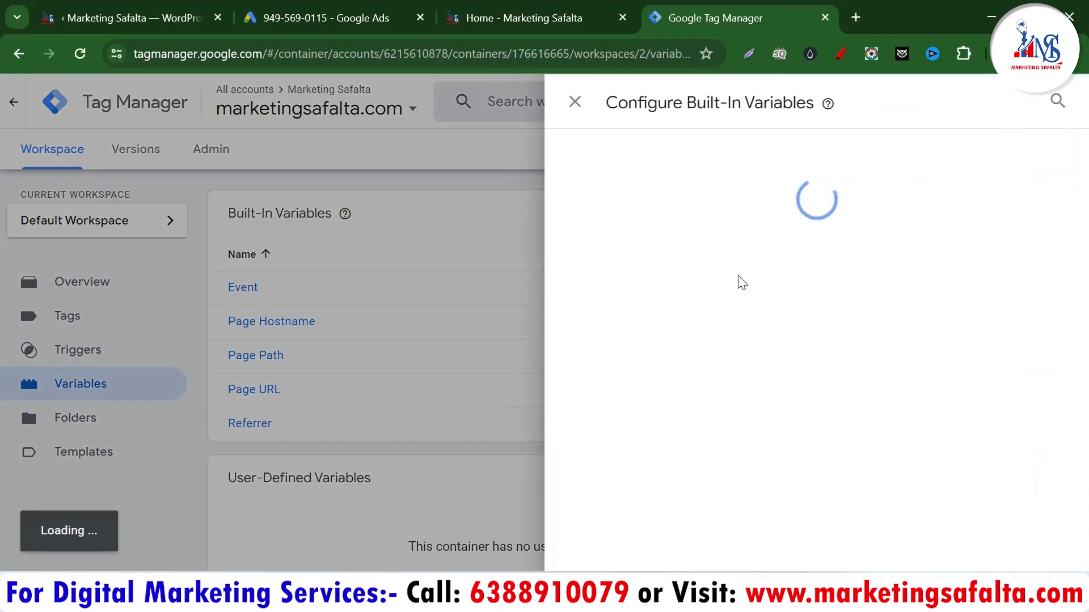
pyautogui.scroll(-3, 680, 323)
pyautogui.scroll(-6, 677, 325)
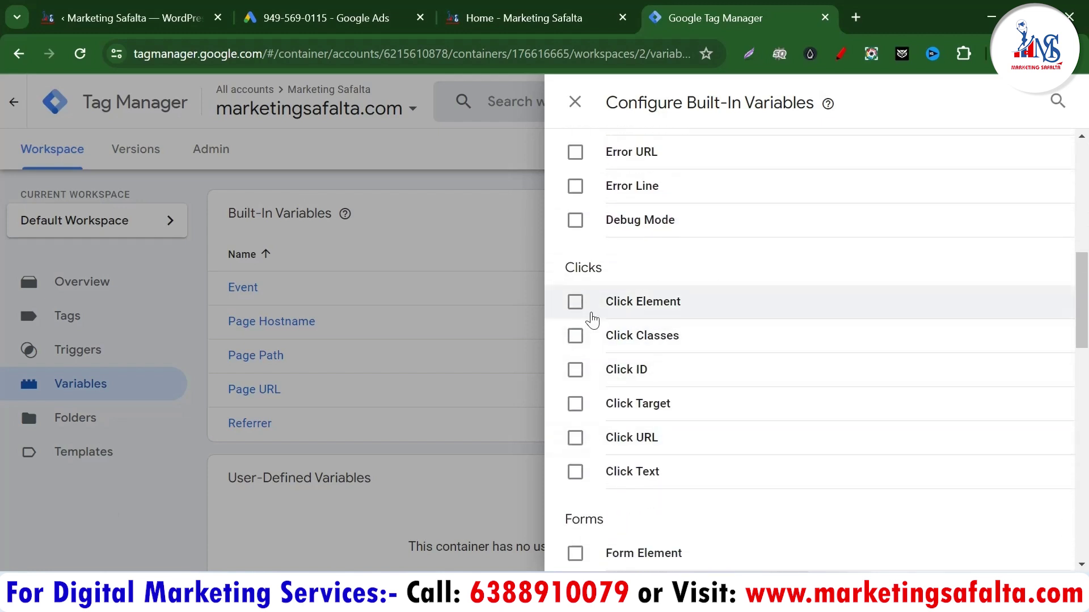
pyautogui.click(595, 309)
pyautogui.click(575, 336)
pyautogui.click(574, 370)
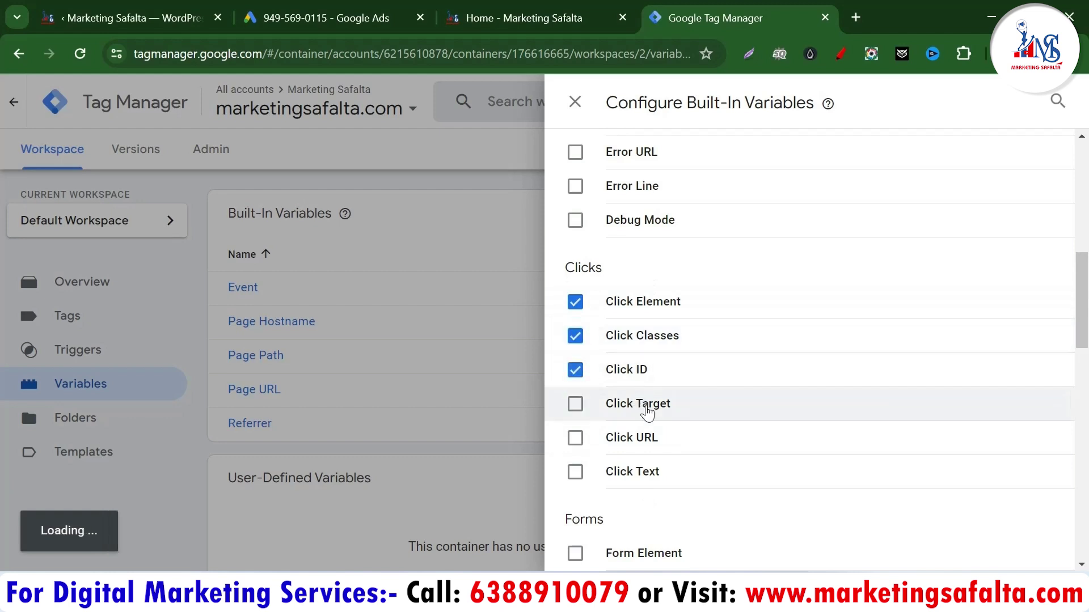
pyautogui.click(575, 405)
pyautogui.click(575, 439)
pyautogui.click(576, 476)
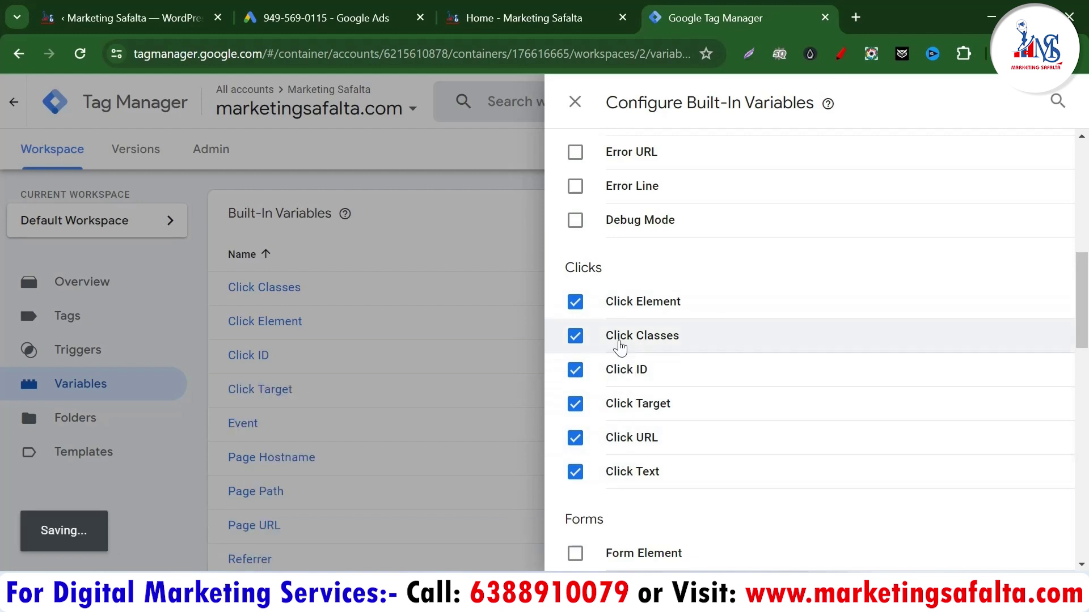
# Close the built-in variables configuration, copy the Call_1 Conversion ID from Google Ads, and return to Tag Manager
pyautogui.click(388, 478)
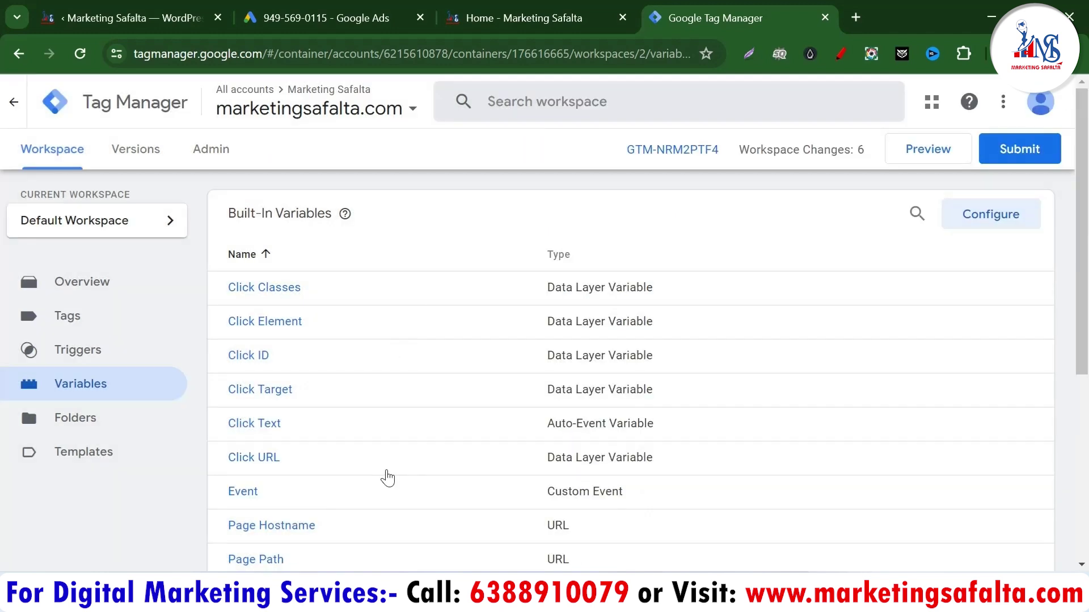
pyautogui.click(317, 17)
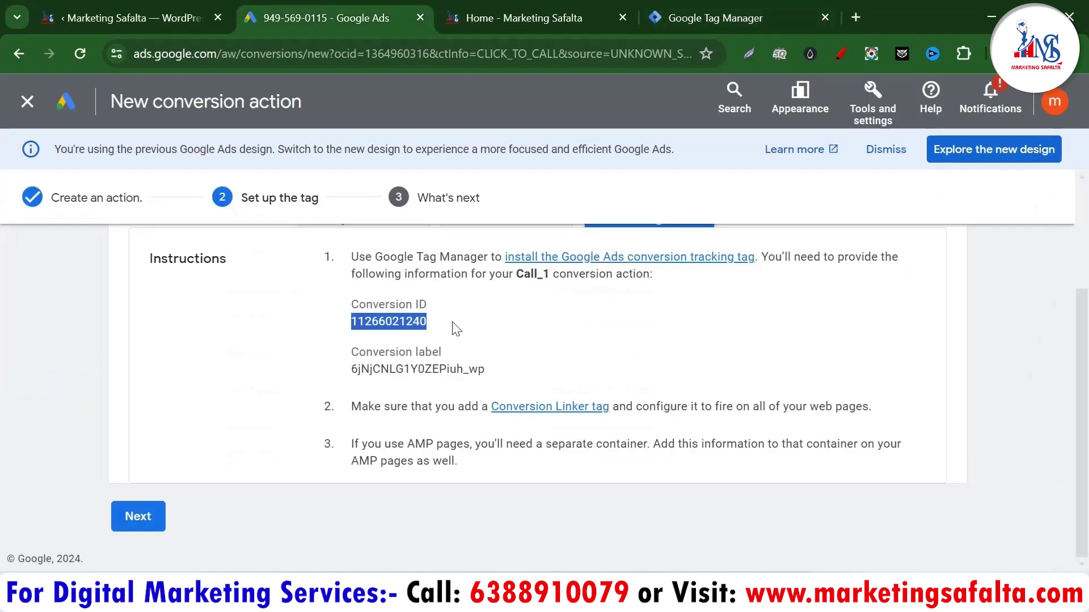
pyautogui.click(394, 317)
pyautogui.moveTo(464, 324); pyautogui.dragTo(344, 329)
pyautogui.hotkey('ctrl', 'c')
pyautogui.click(681, 8)
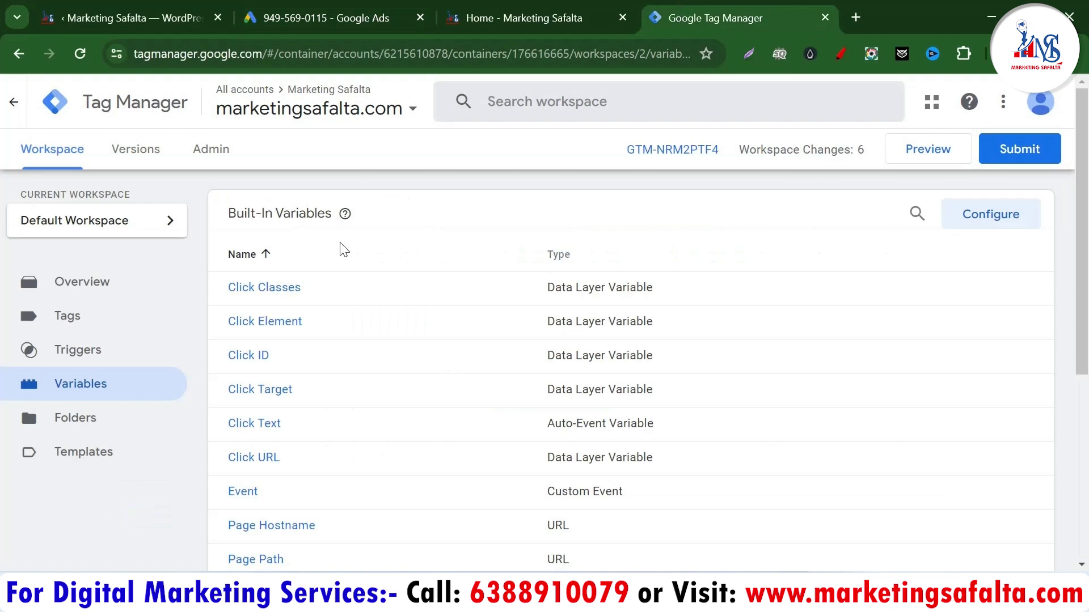
# Create a new tag from the workspace overview and name it "call tracking"
pyautogui.click(96, 292)
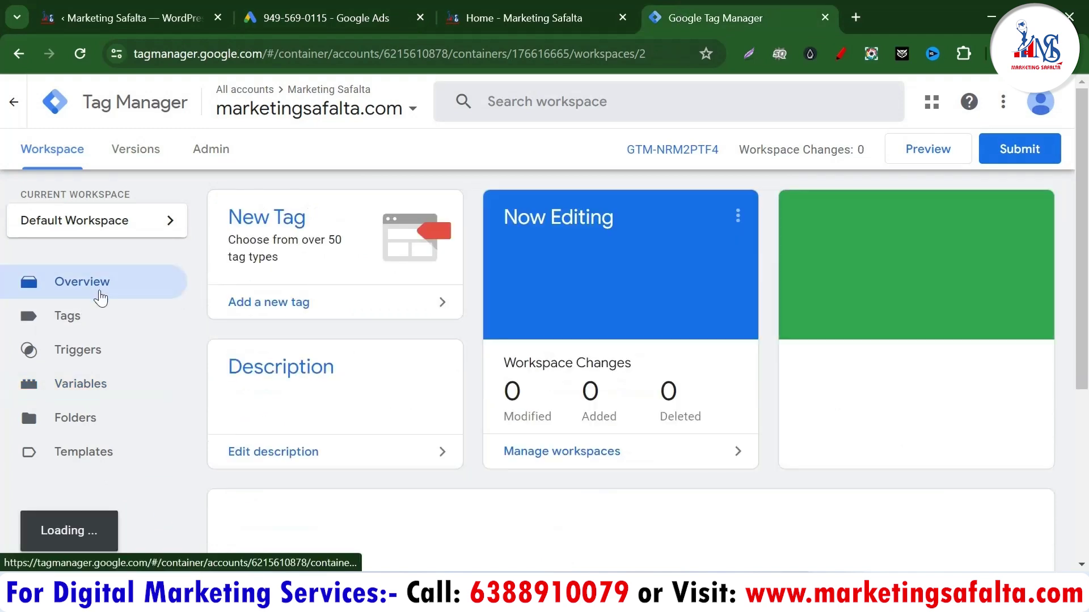
pyautogui.click(338, 314)
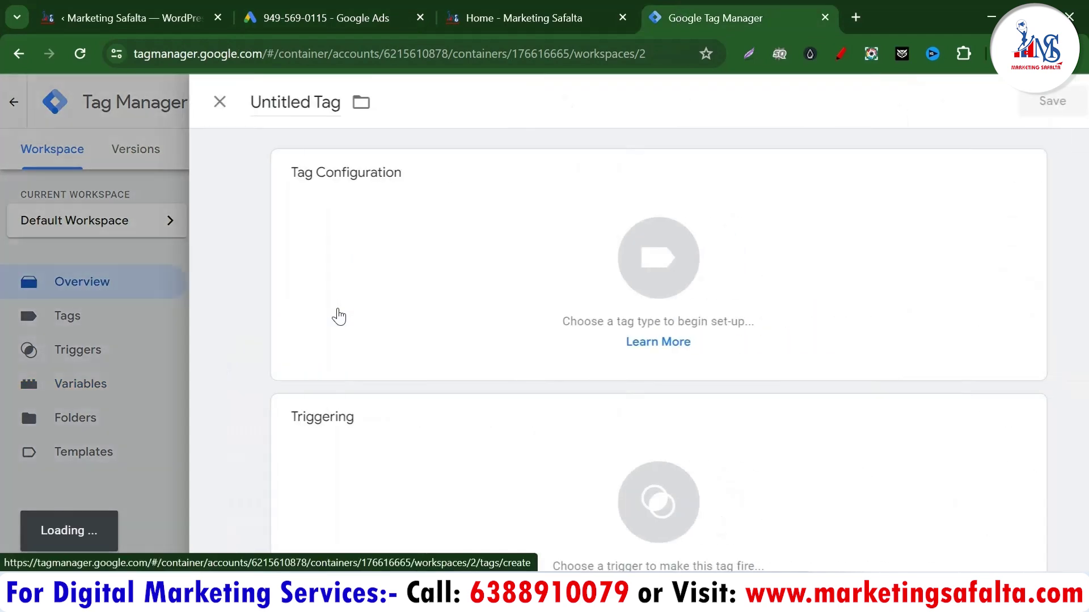
pyautogui.click(305, 102)
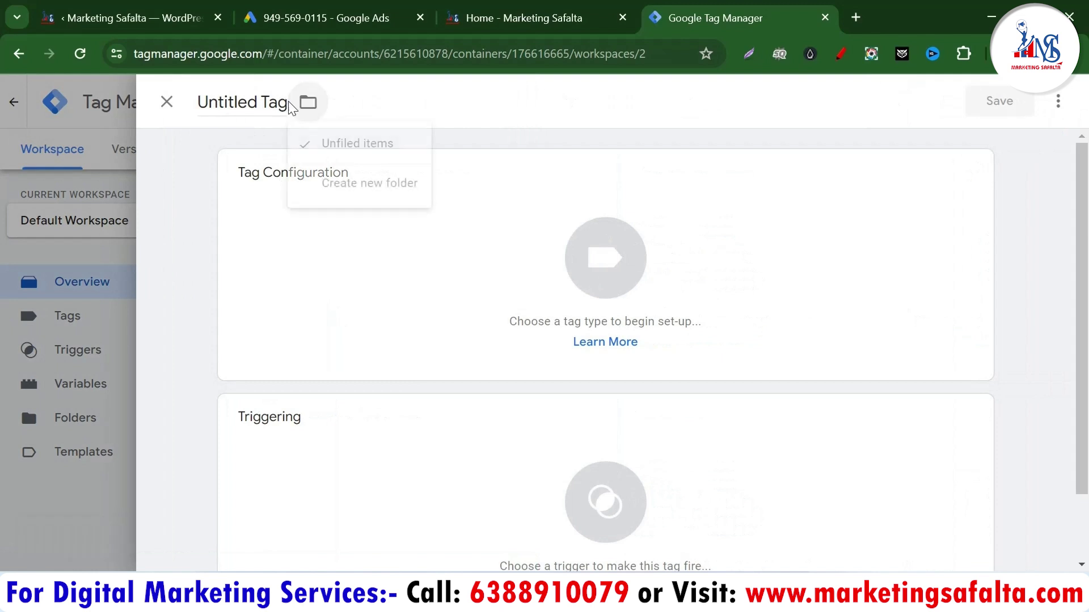
pyautogui.click(214, 107)
pyautogui.write('call tra')
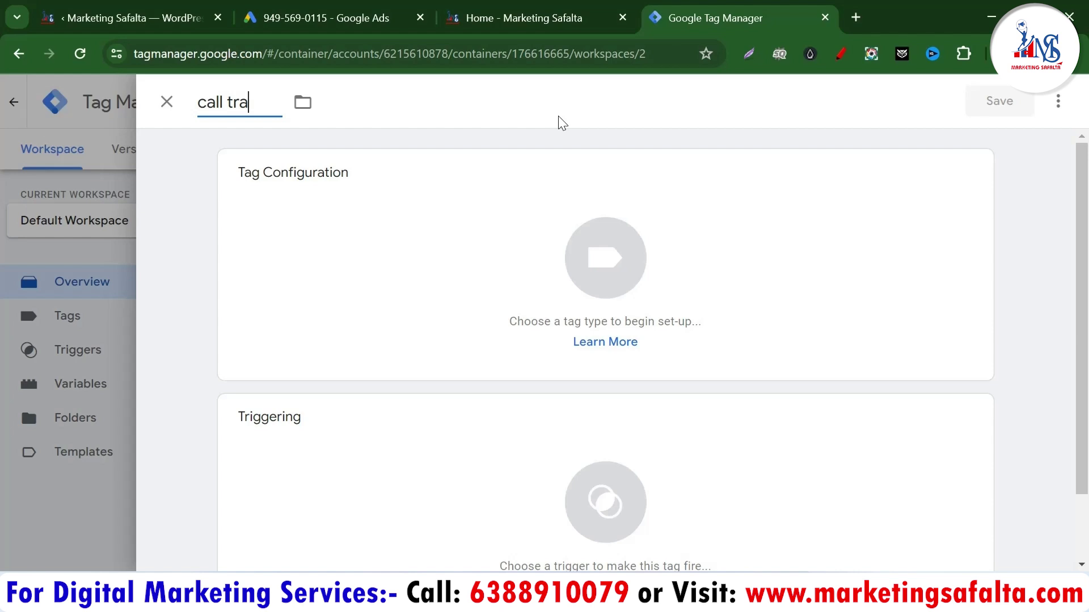
pyautogui.write('cking')
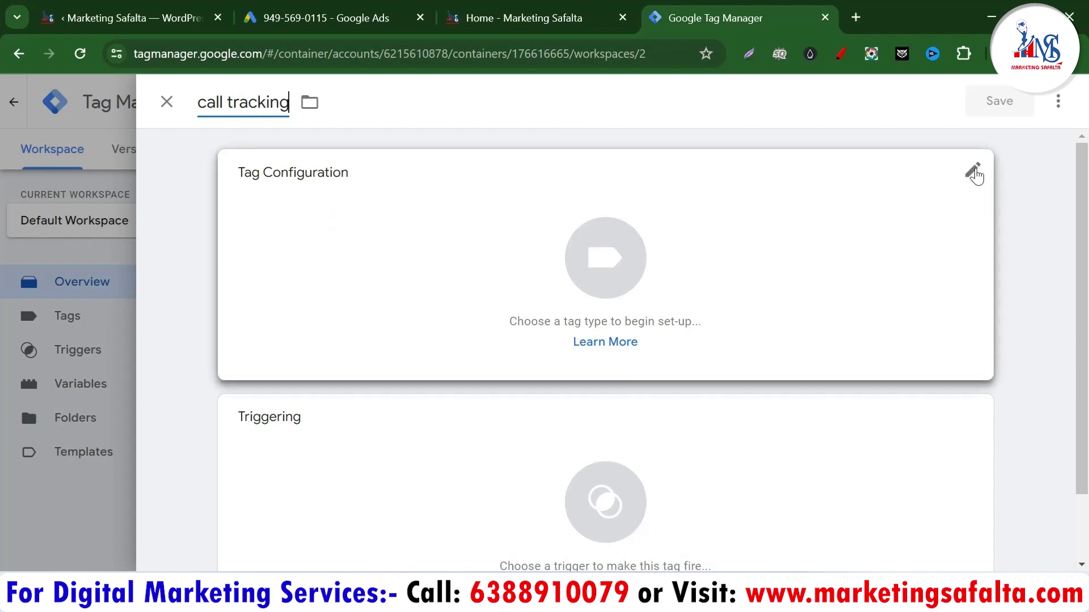
# Search the tag types for "conversion" and set the tag type to Google Ads Conversion Tracking
pyautogui.click(973, 172)
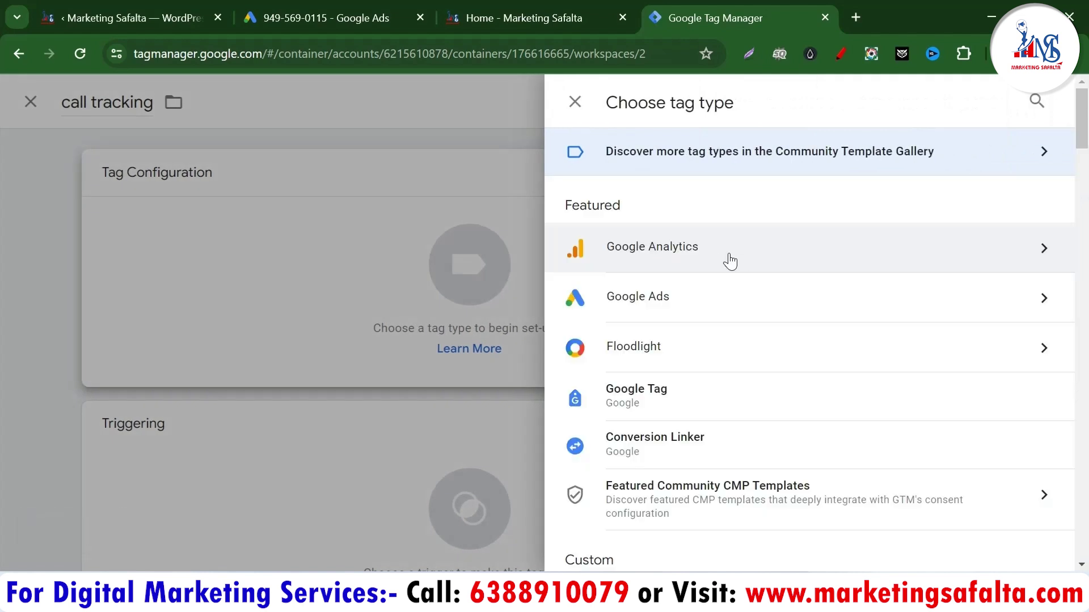
pyautogui.click(1037, 101)
pyautogui.write('conversion')
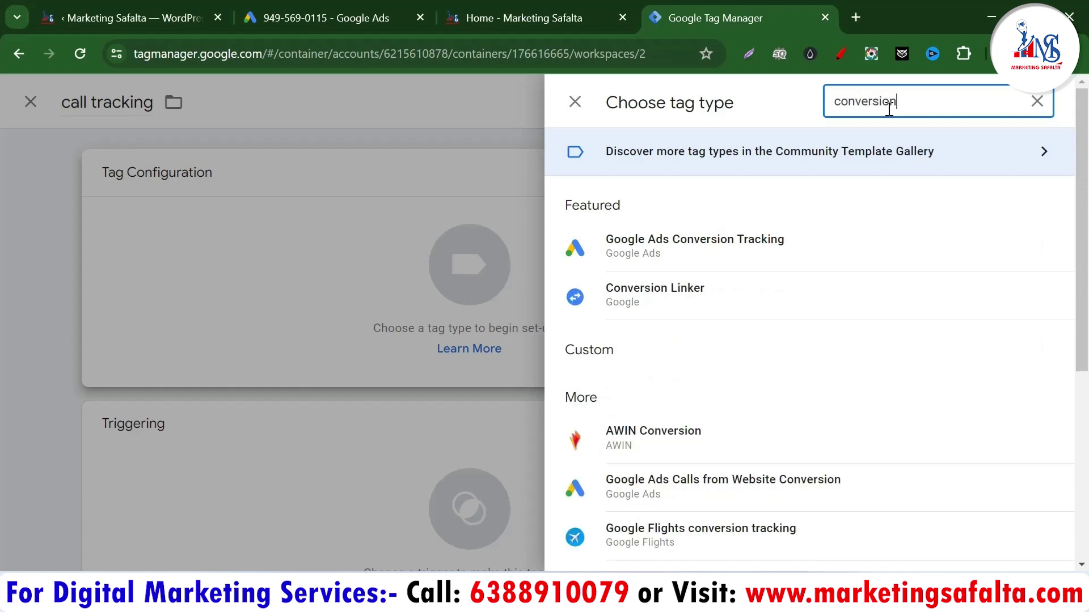
pyautogui.click(731, 258)
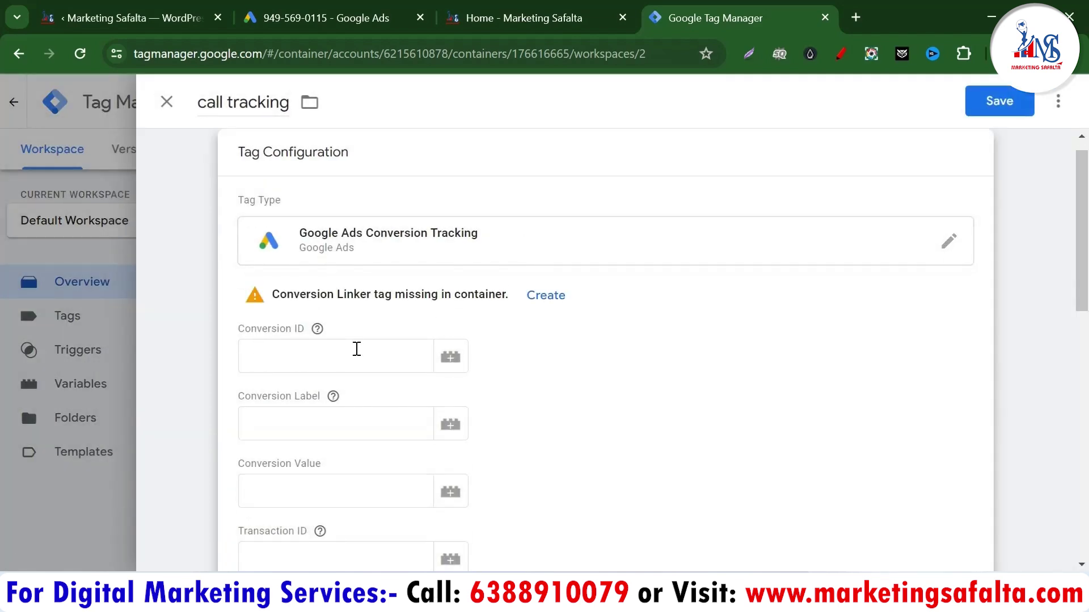
# Paste the copied Conversion ID into the call tracking tag's configuration
pyautogui.click(313, 358)
pyautogui.hotkey('ctrl', 'v')
pyautogui.click(724, 378)
pyautogui.scroll(-2, 424, 328)
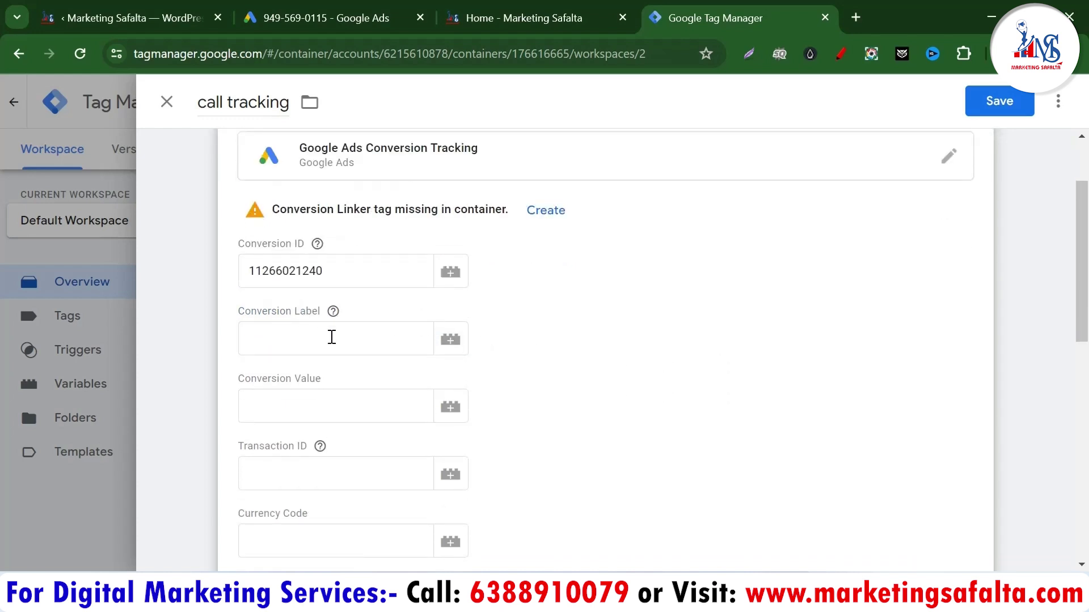
# Copy the Call_1 conversion label from Google Ads and paste it as the call tracking tag's Conversion Label
pyautogui.click(314, 15)
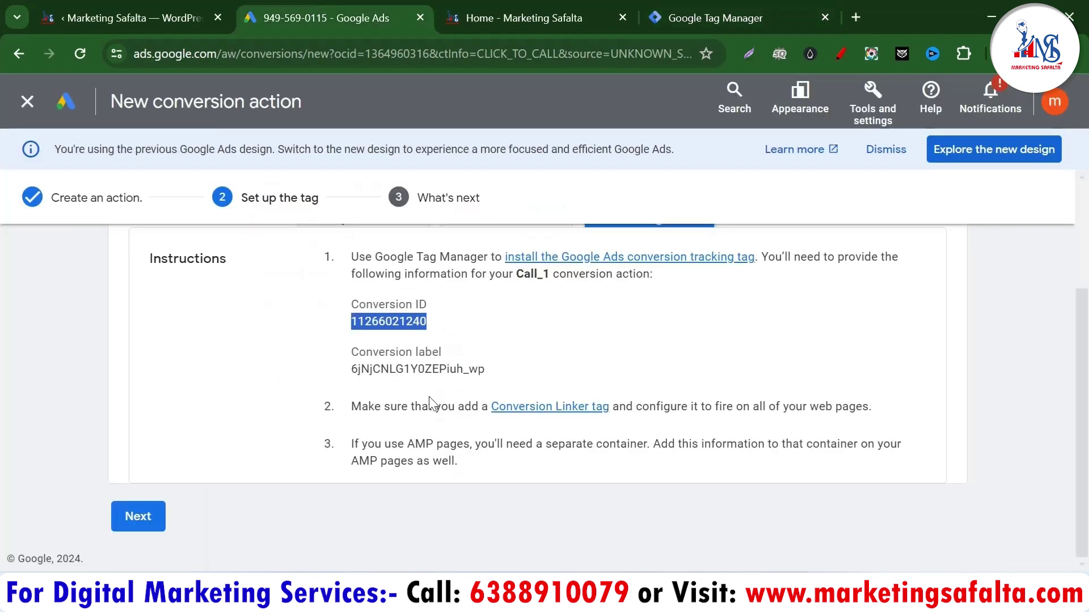
pyautogui.moveTo(502, 374); pyautogui.dragTo(325, 376)
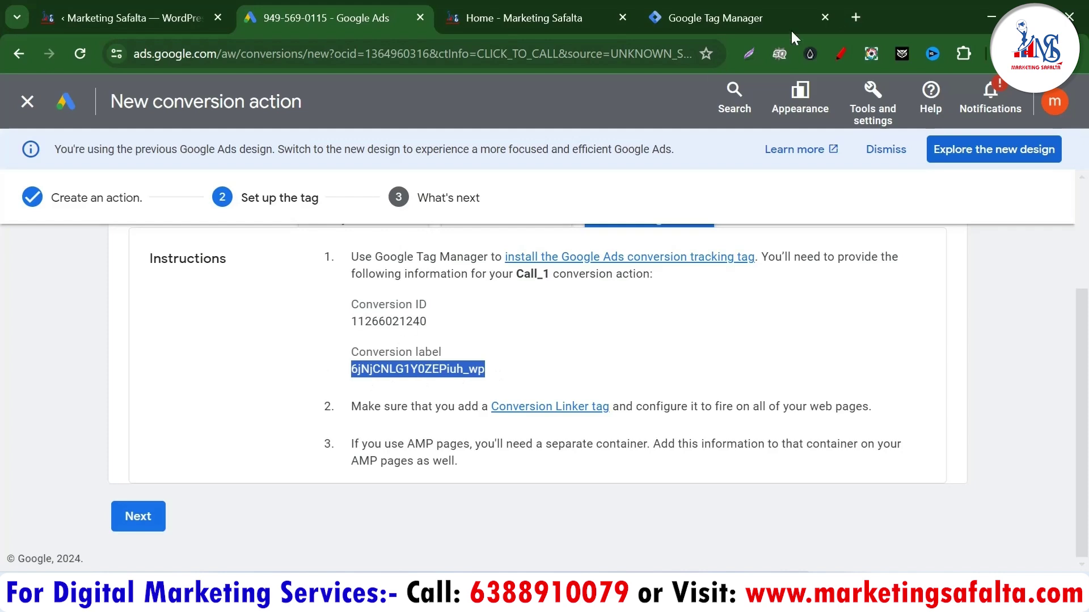
pyautogui.click(732, 17)
pyautogui.click(281, 348)
pyautogui.write('lijNjCNLG1YOZEPiub_xp')
pyautogui.click(709, 339)
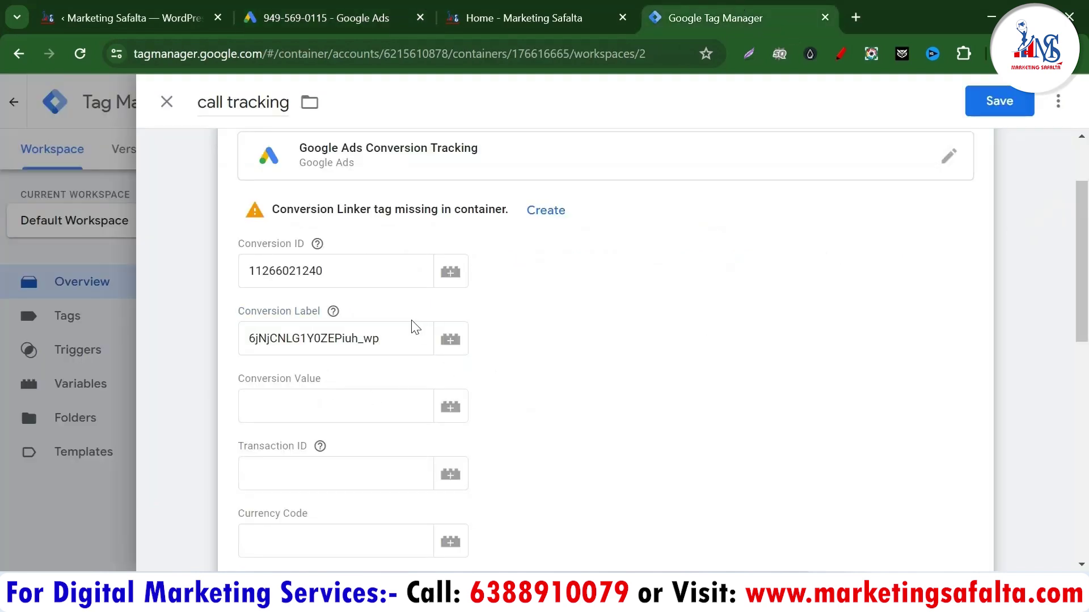
# Add a new firing trigger to the call tracking tag and name it "call Trigger"
pyautogui.scroll(-6, 472, 318)
pyautogui.scroll(-4, 476, 345)
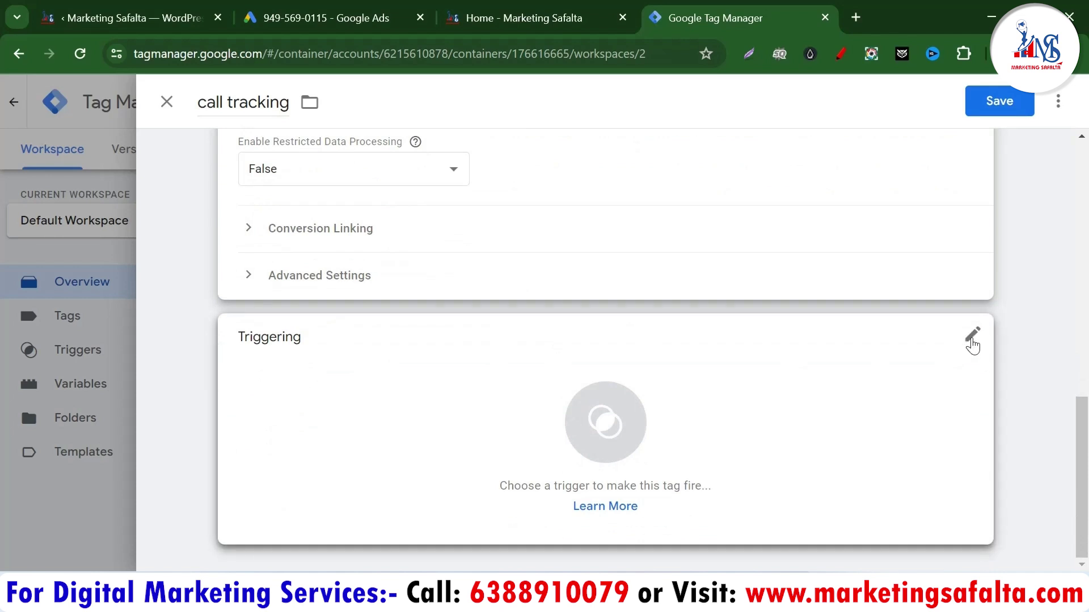
pyautogui.click(972, 336)
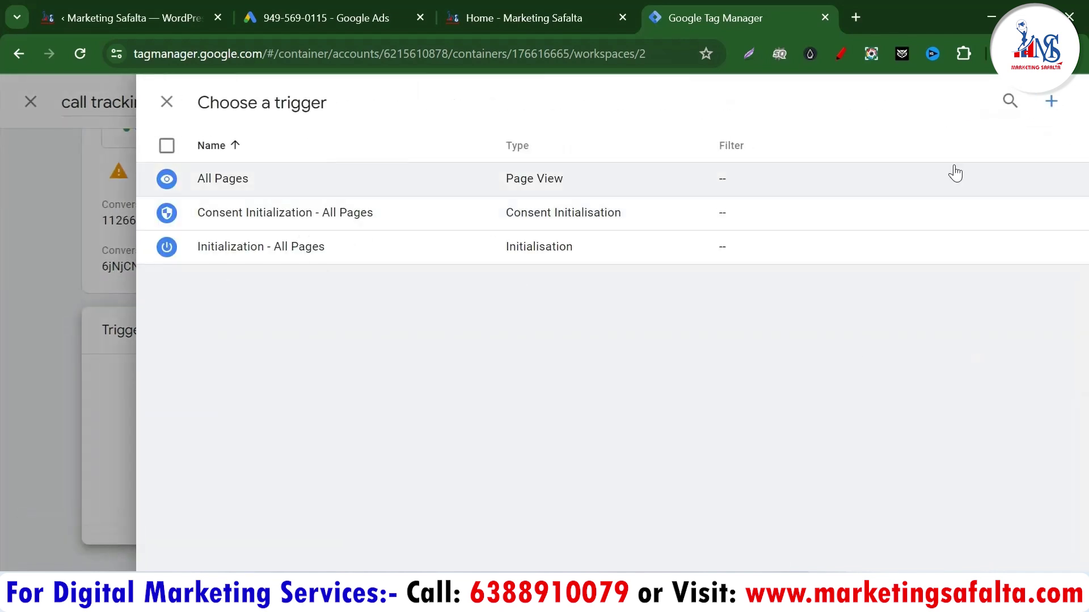
pyautogui.click(1051, 103)
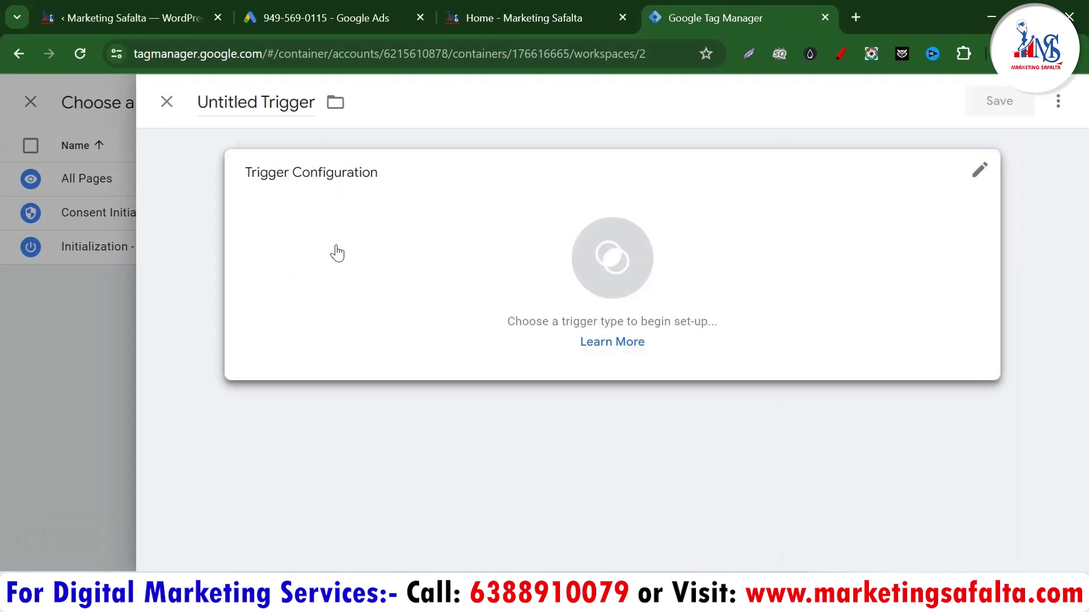
pyautogui.doubleClick(262, 101)
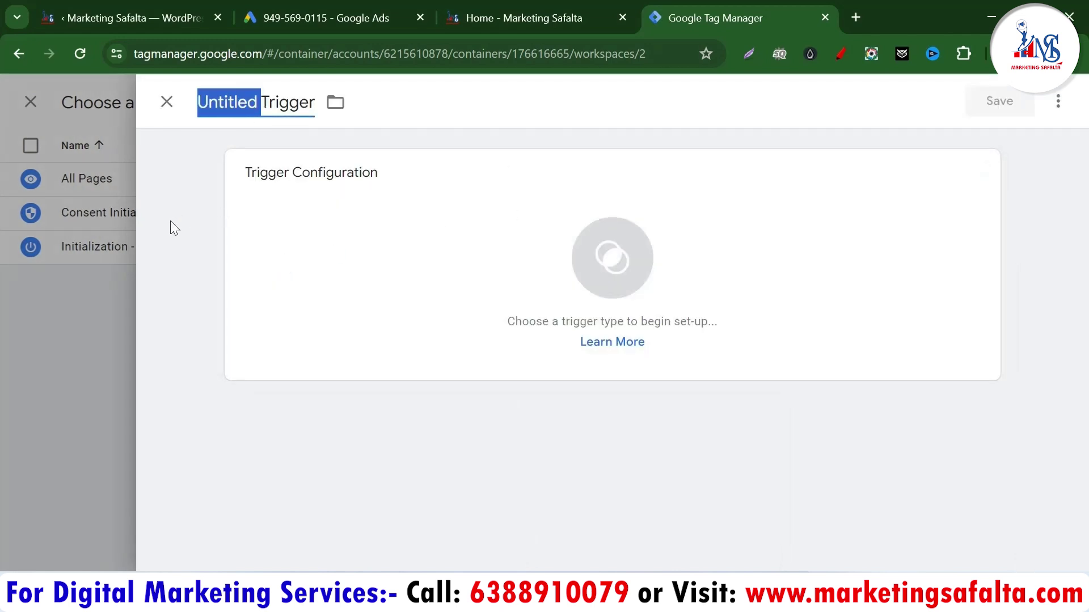
pyautogui.write('call')
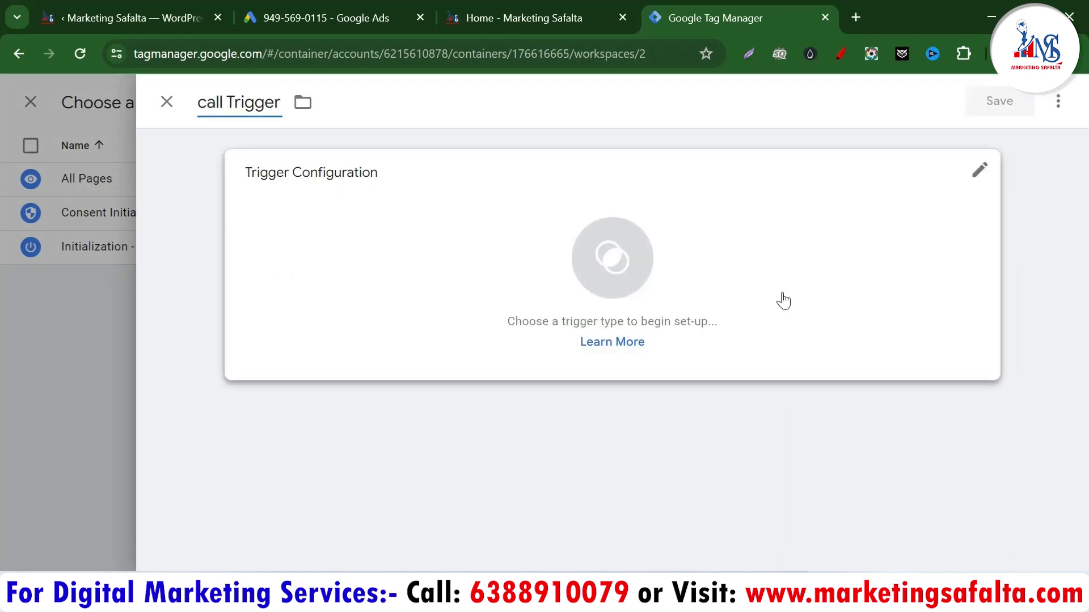
# Set the trigger type to Click - All Elements firing on All Clicks, and save both the trigger and the tag
pyautogui.click(978, 174)
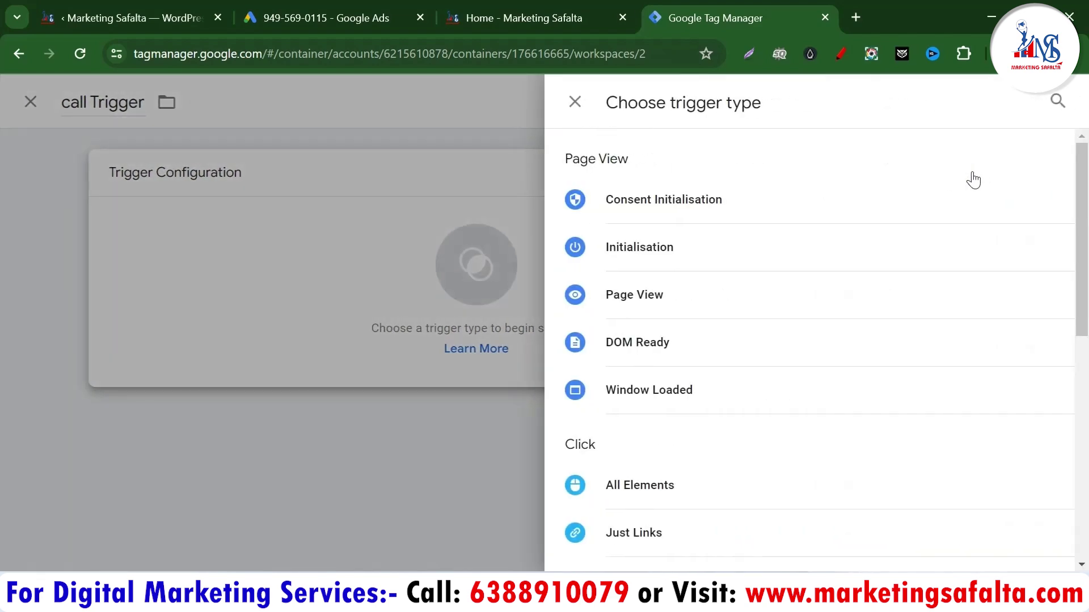
pyautogui.scroll(-1, 608, 389)
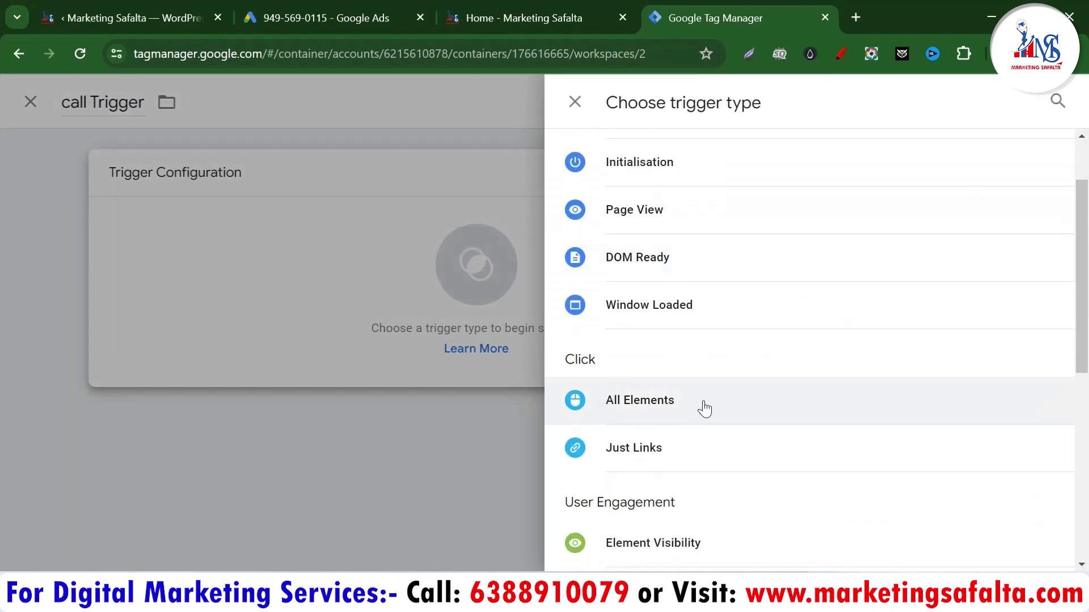
pyautogui.click(682, 406)
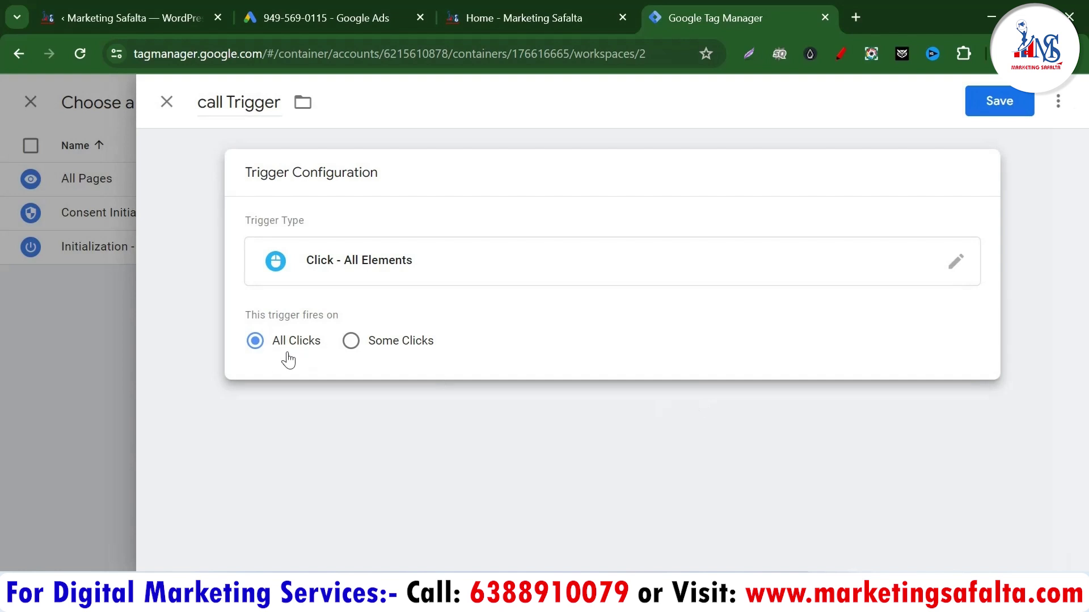
pyautogui.click(996, 107)
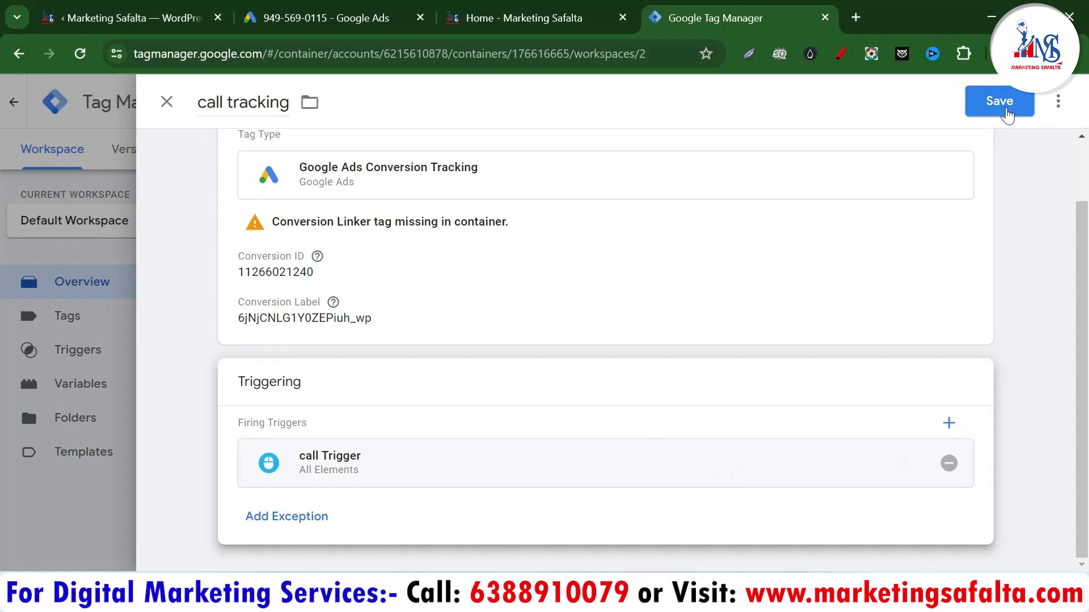
pyautogui.click(999, 102)
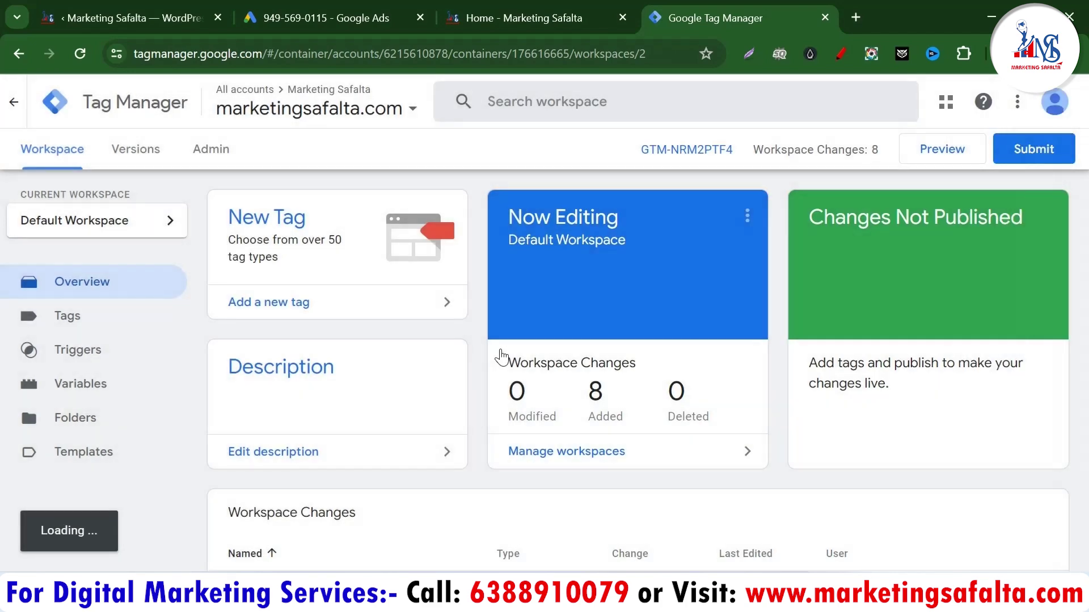
# Create another workspace trigger and name it "Just Link click Trigger"
pyautogui.click(57, 354)
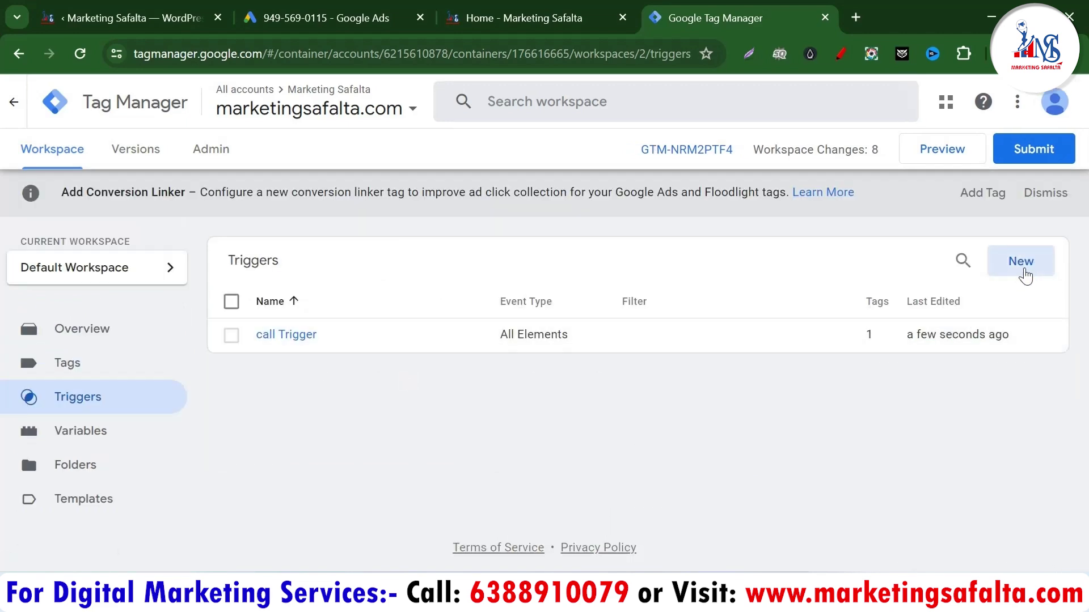
pyautogui.click(1021, 262)
pyautogui.moveTo(256, 103); pyautogui.dragTo(186, 103)
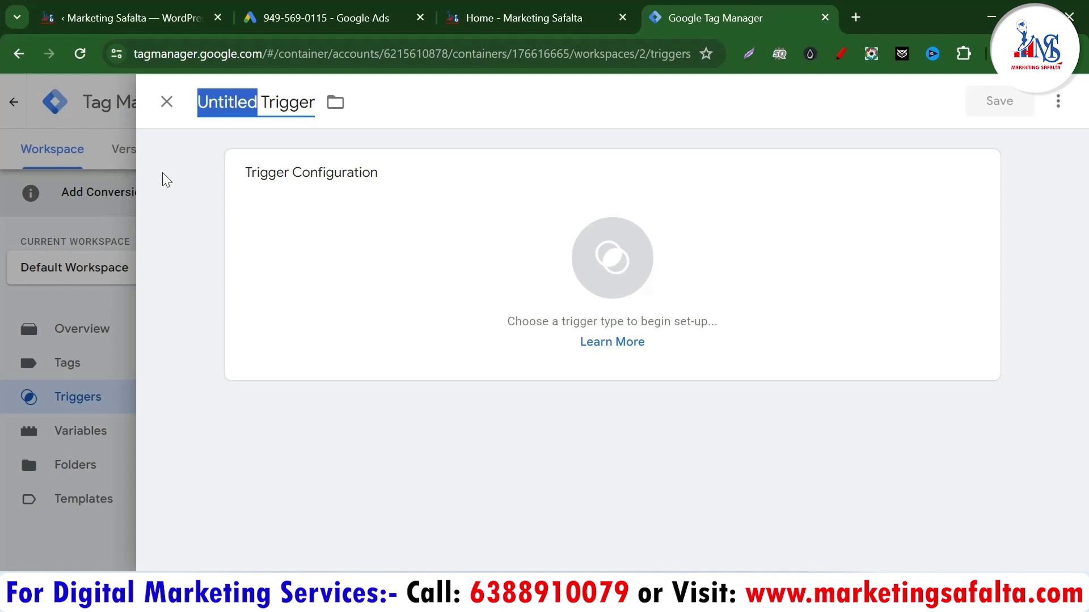
pyautogui.write('Just Link click')
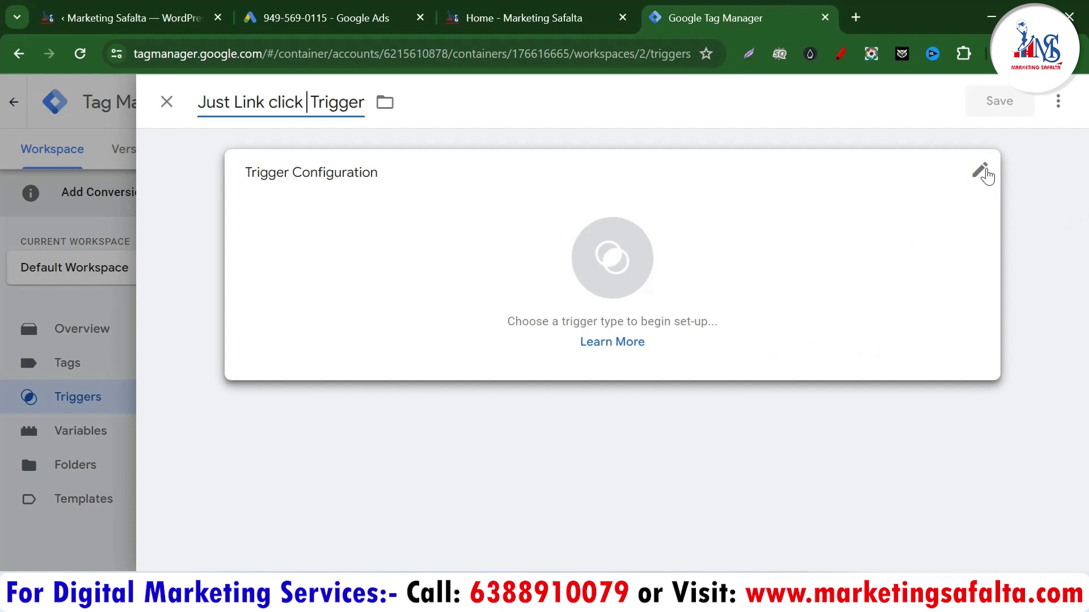
# Set the new trigger's type to Click - Just Links firing on All Link Clicks, and save it
pyautogui.click(987, 177)
pyautogui.scroll(-1, 687, 441)
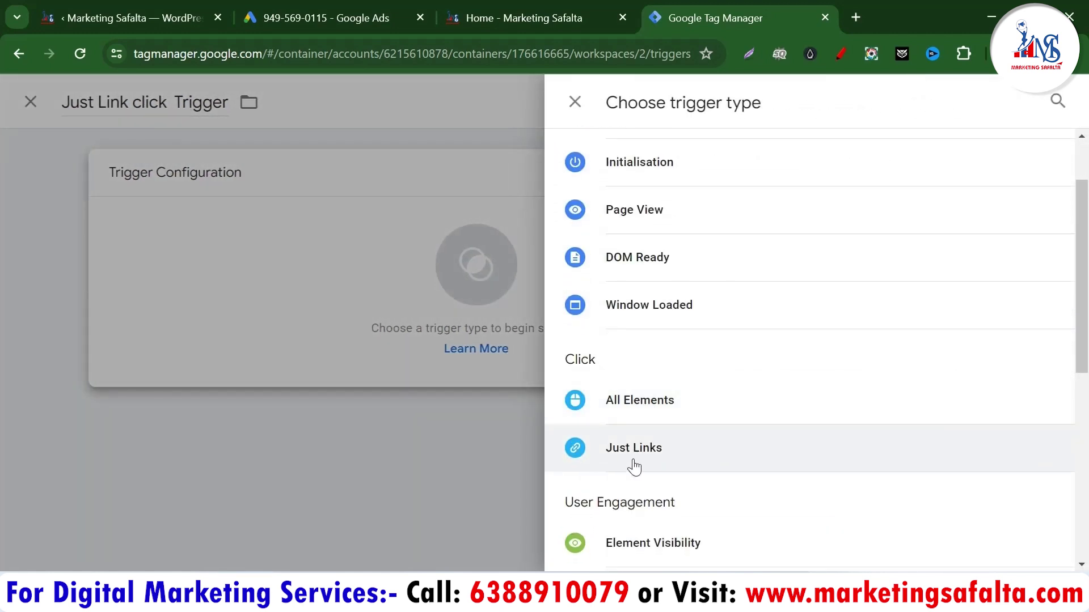
pyautogui.click(657, 460)
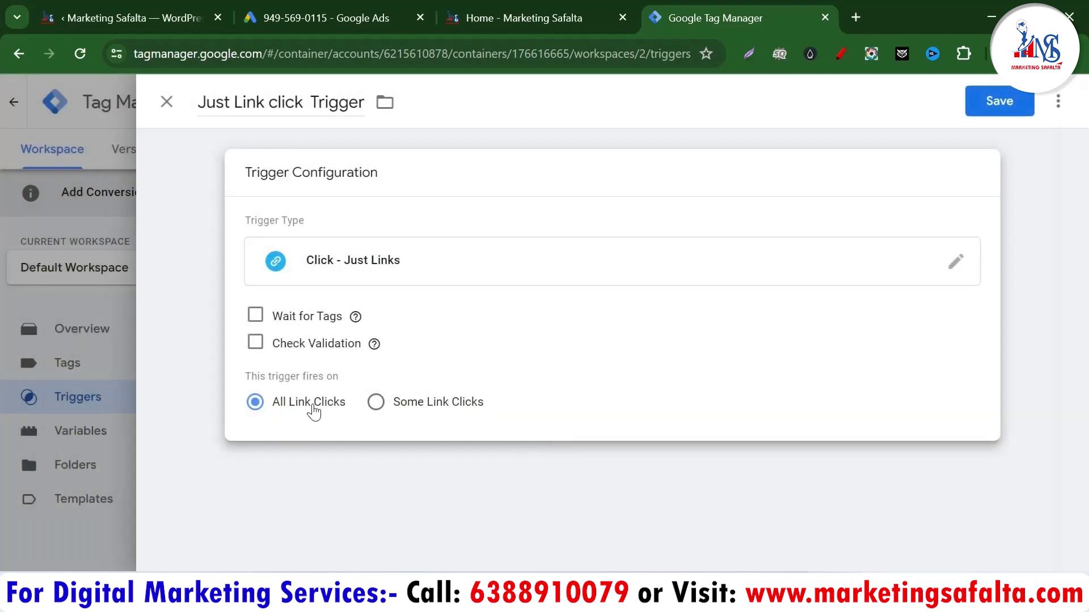
pyautogui.click(999, 103)
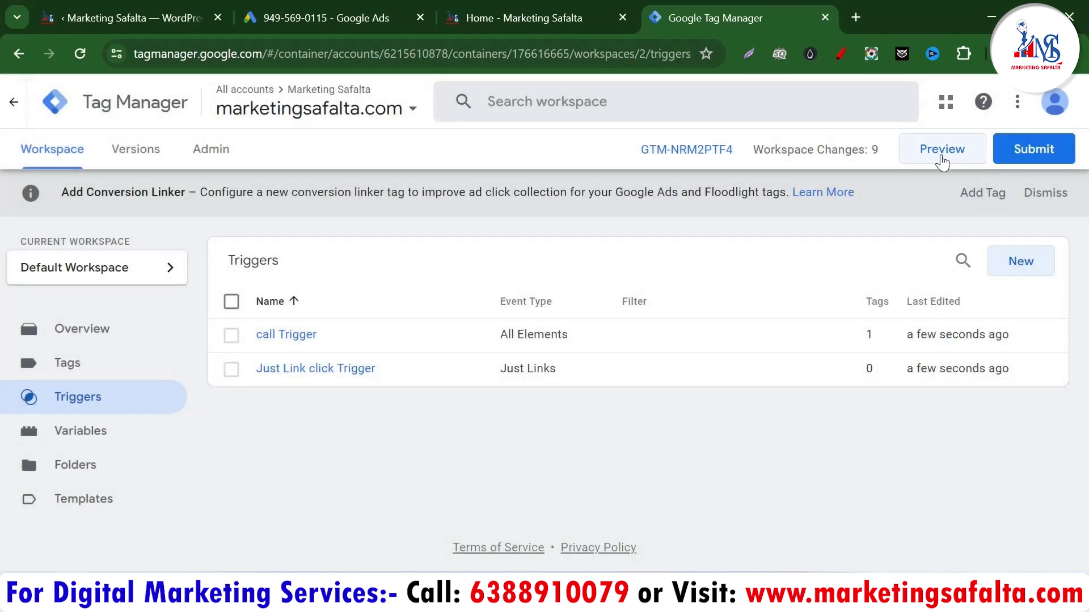
pyautogui.click(942, 161)
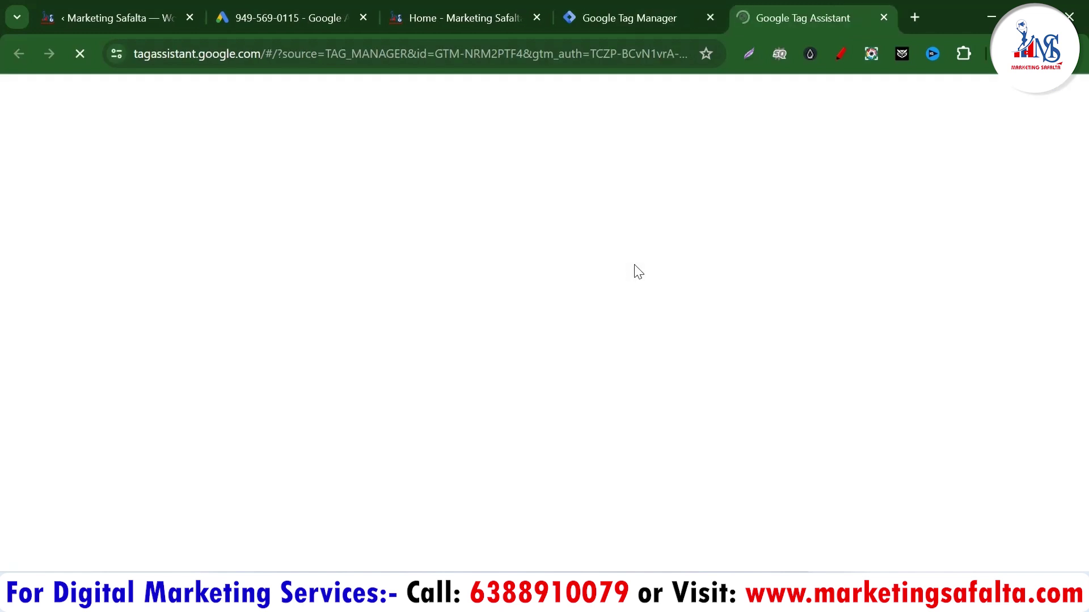
pyautogui.click(384, 488)
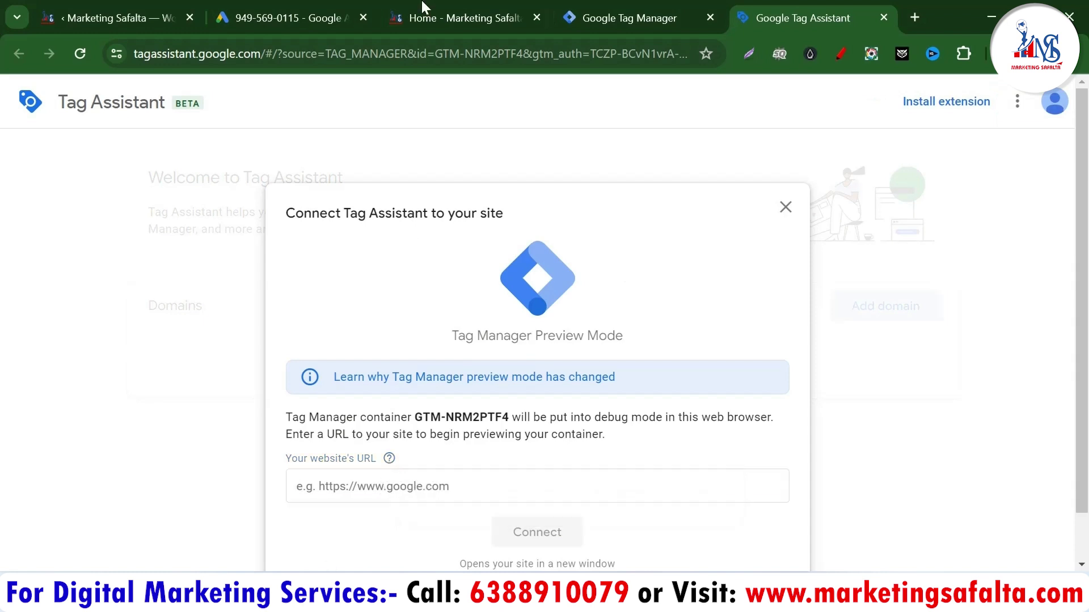
pyautogui.click(440, 11)
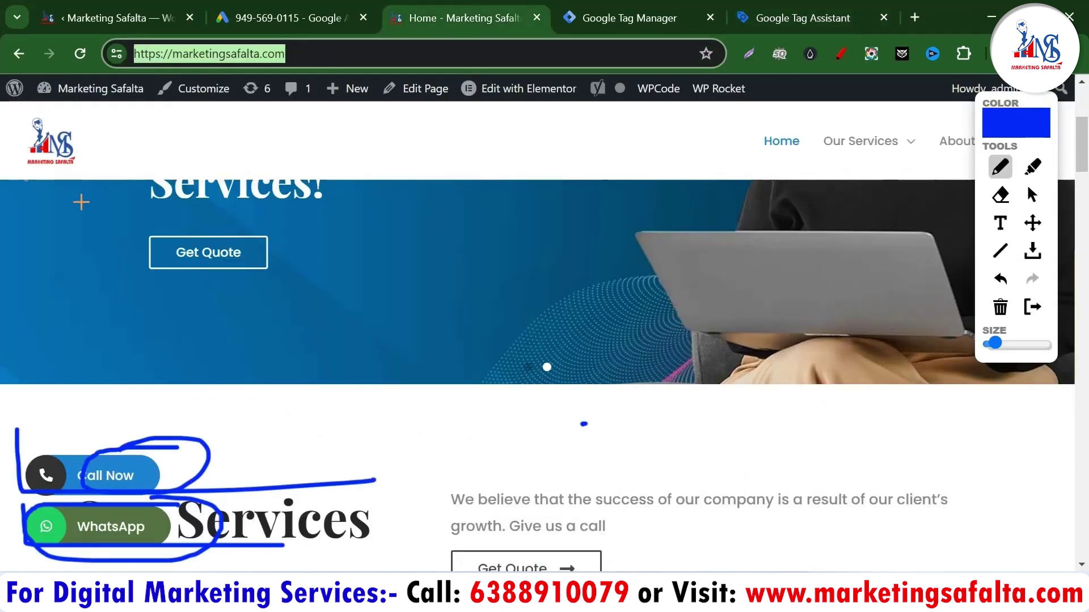
pyautogui.click(652, 14)
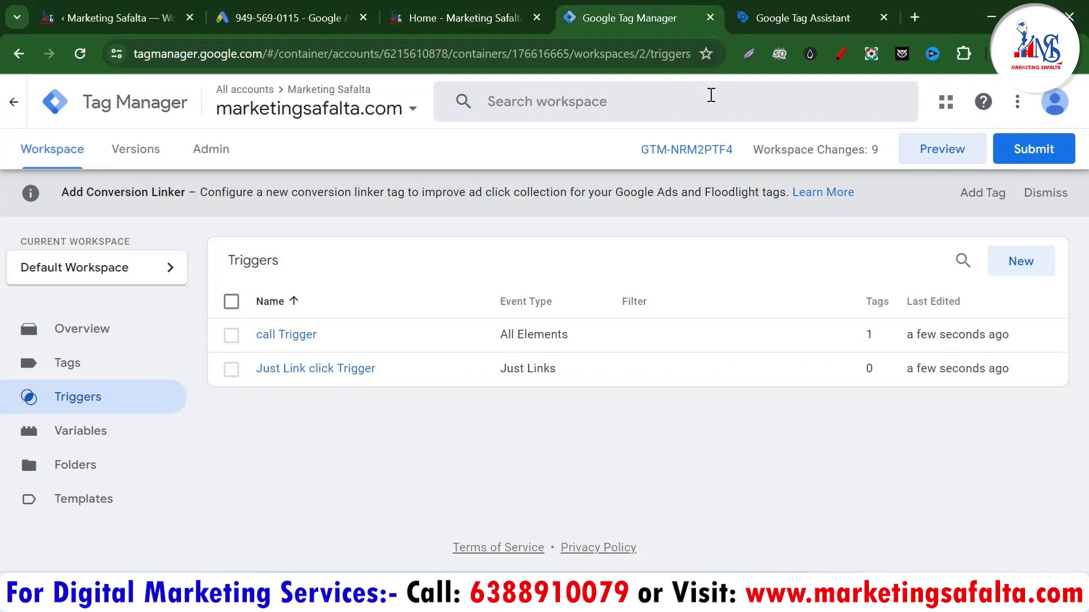
pyautogui.click(764, 14)
pyautogui.click(361, 500)
pyautogui.write('https://marketingsafalta.com/')
pyautogui.scroll(-1, 595, 467)
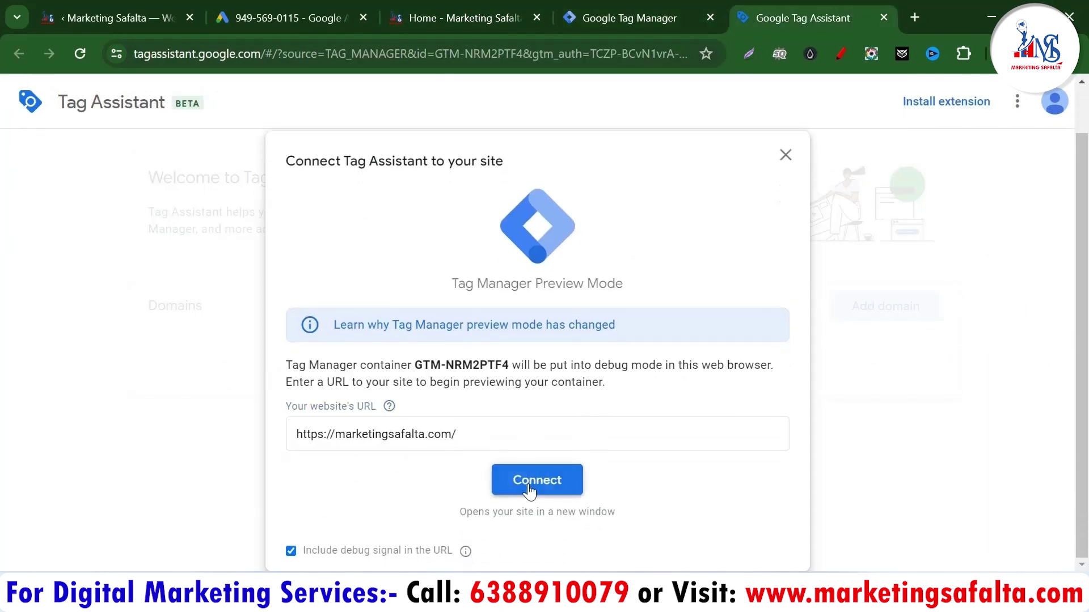
pyautogui.click(529, 486)
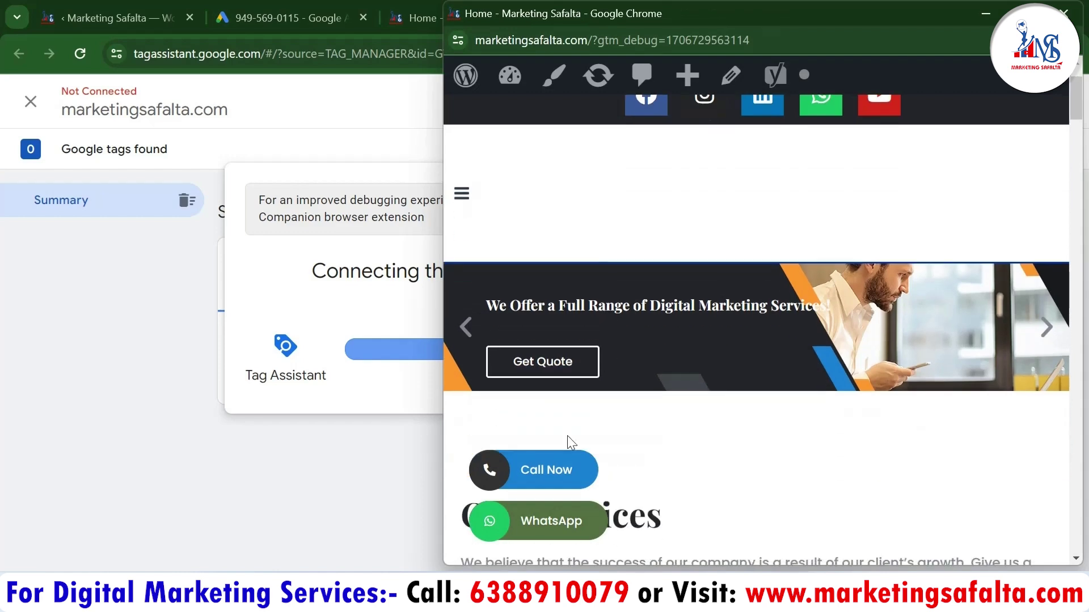
# Use the Call Now button on the connected debug site and continue to the Tag Assistant summary
pyautogui.click(568, 477)
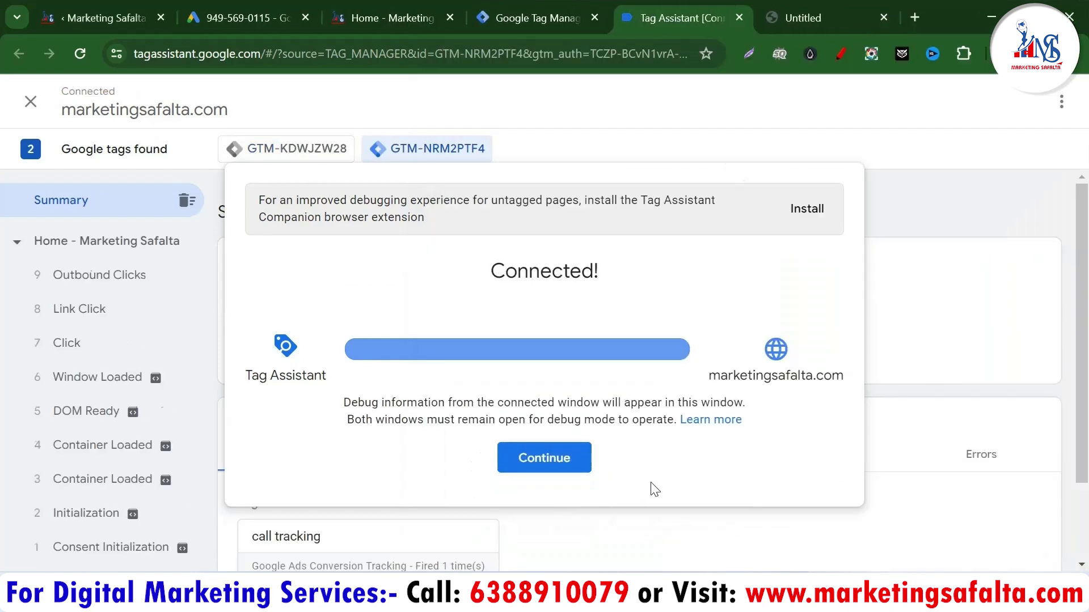
pyautogui.click(559, 466)
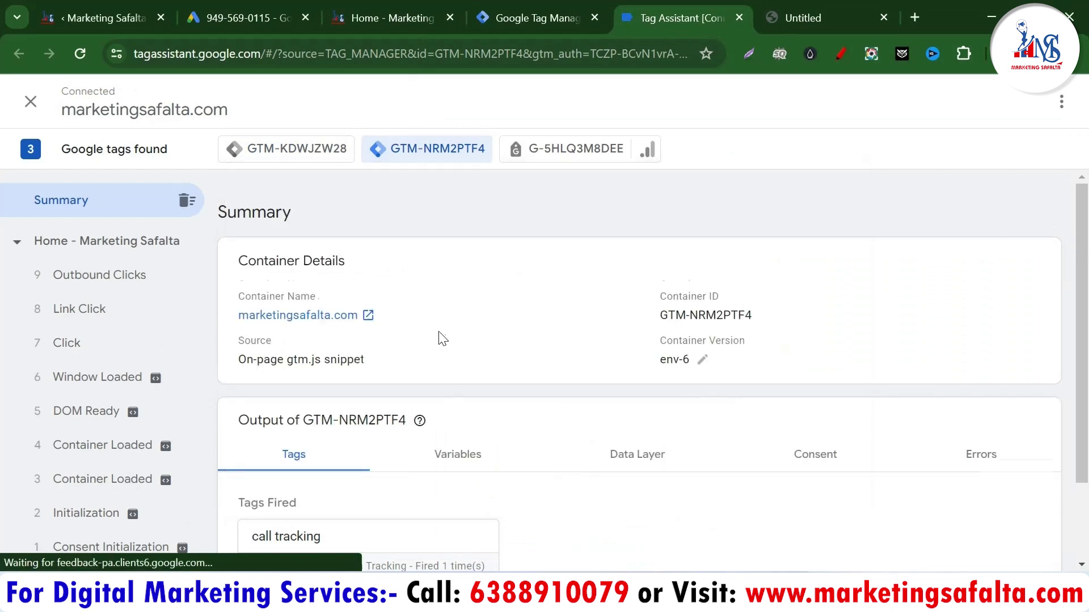
pyautogui.scroll(-1, 445, 346)
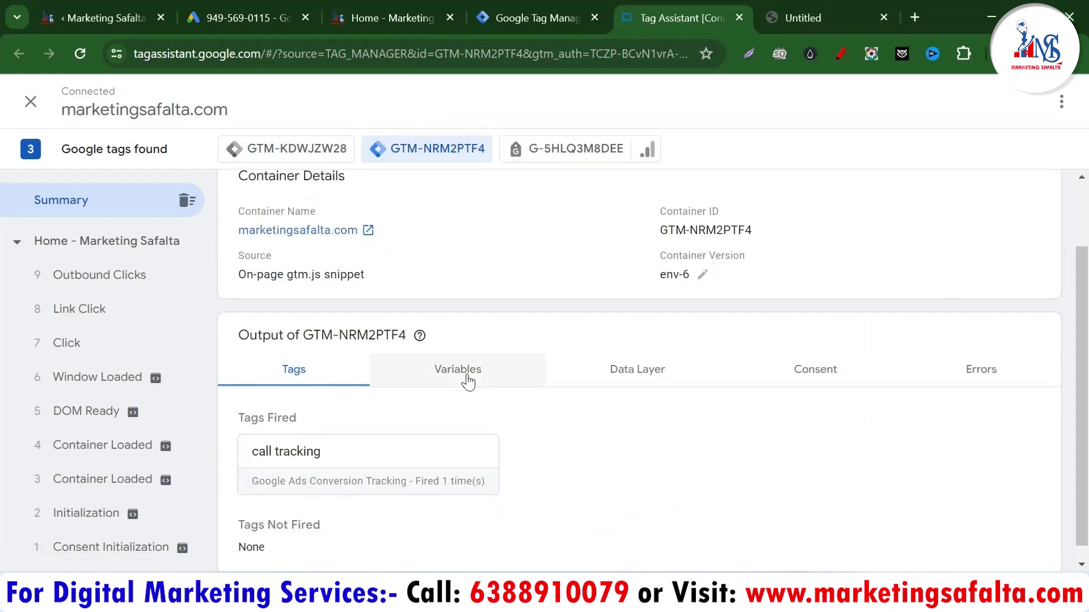
# Examine the variables of the Outbound Clicks and Link Click events and copy the Click Text value "Call Now"
pyautogui.click(469, 378)
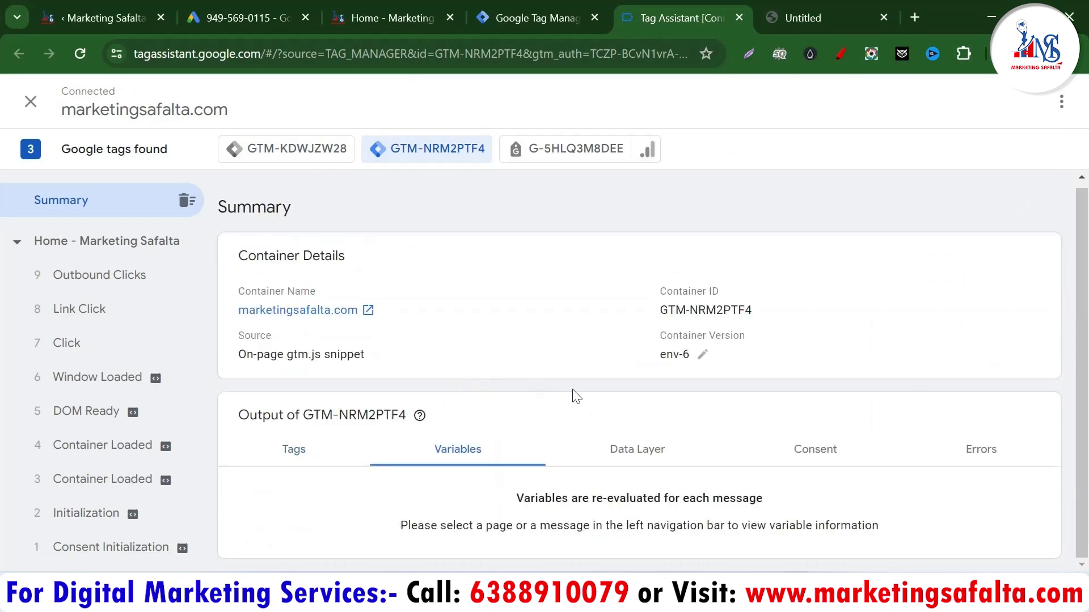
pyautogui.click(86, 279)
pyautogui.scroll(-3, 305, 330)
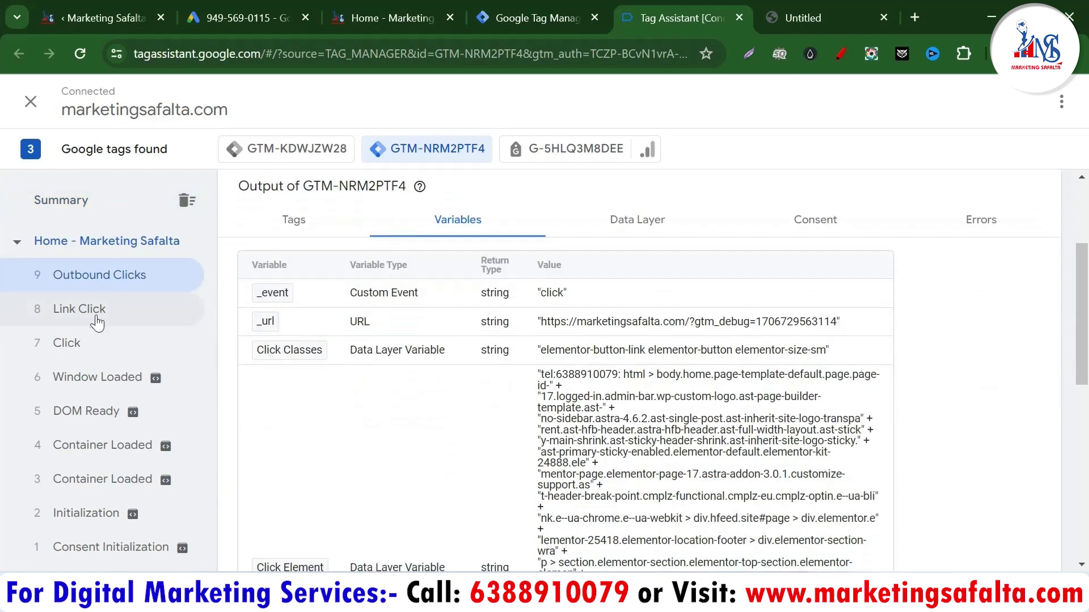
pyautogui.click(89, 315)
pyautogui.scroll(-2, 408, 314)
pyautogui.scroll(-2, 420, 312)
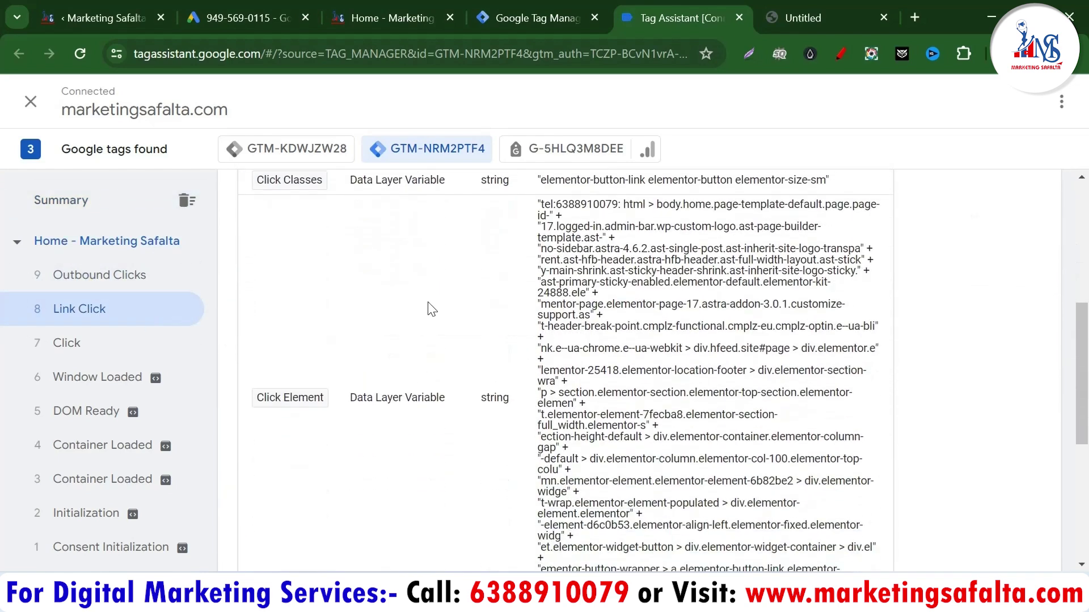
pyautogui.scroll(-5, 436, 328)
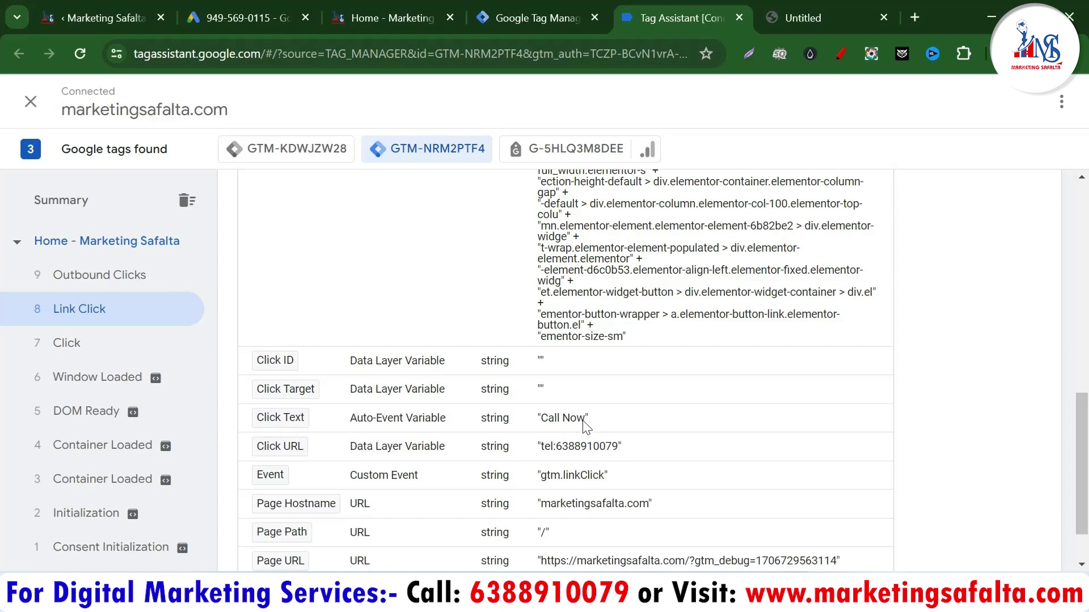
pyautogui.moveTo(584, 425); pyautogui.dragTo(546, 426)
# In Tag Manager, restrict the call Trigger to Some Clicks where Click Text contains "Call Now", and save it
pyautogui.click(525, 19)
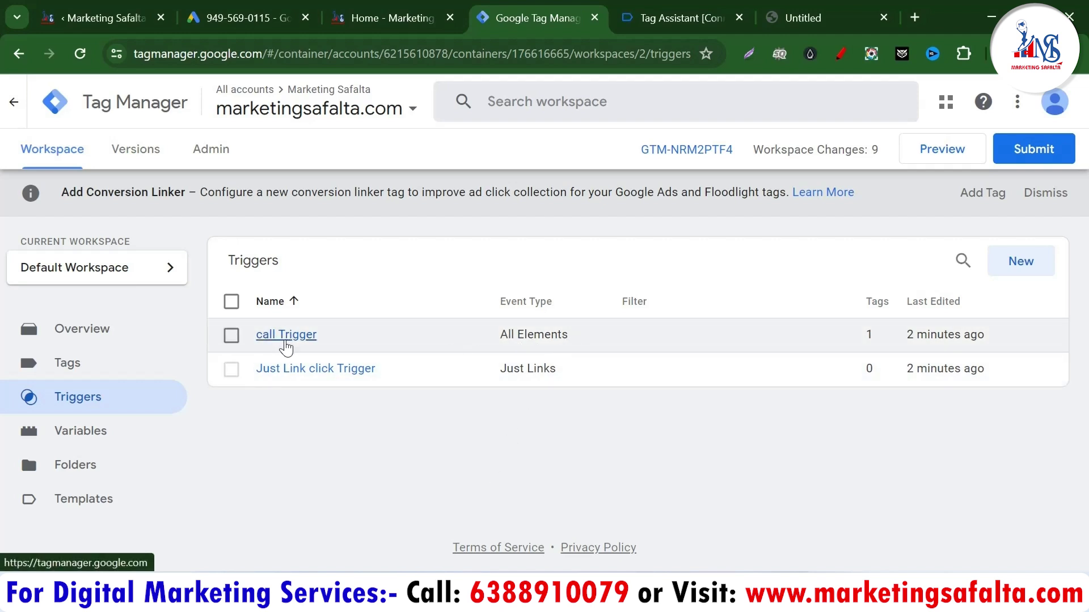
pyautogui.click(286, 335)
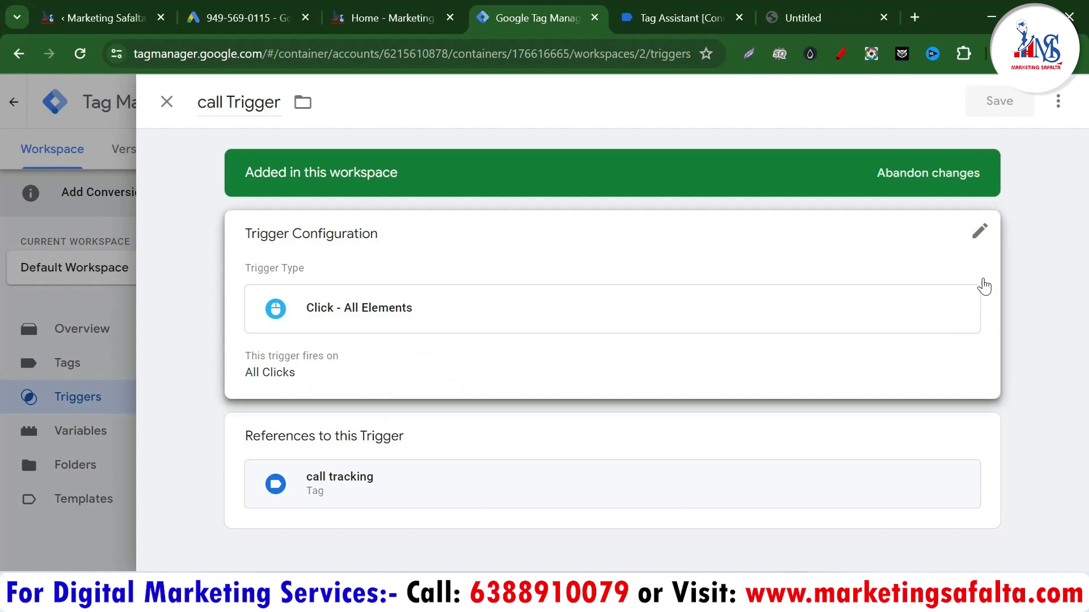
pyautogui.click(980, 232)
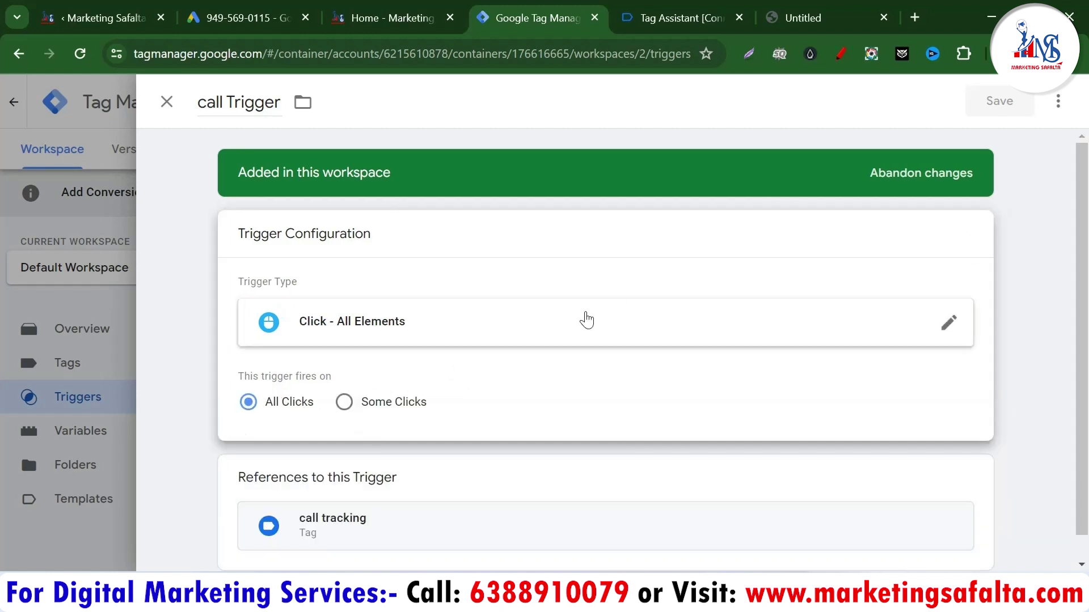
pyautogui.click(344, 403)
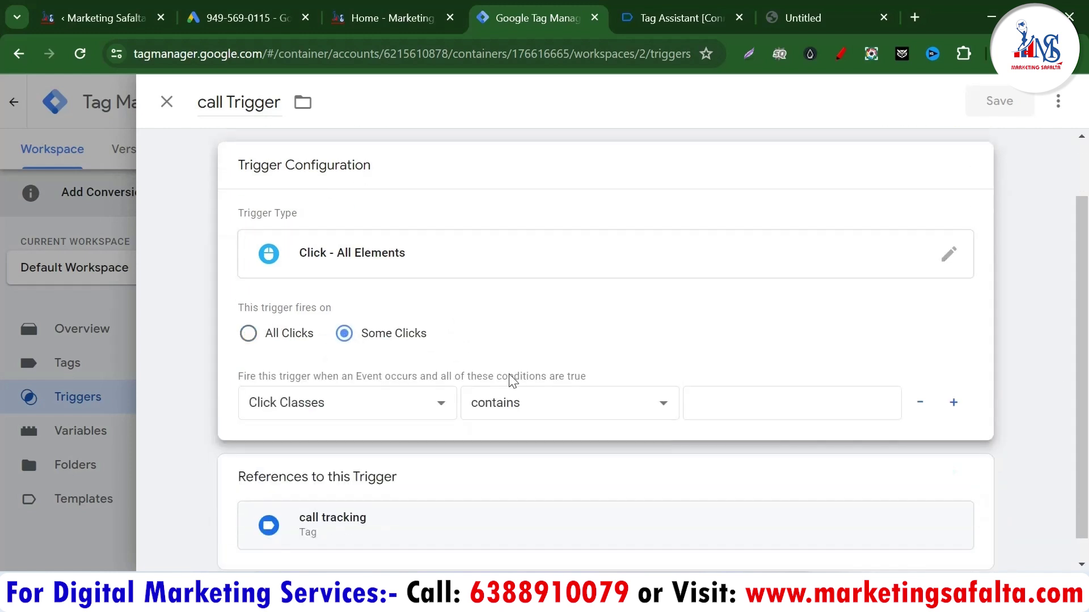
pyautogui.click(432, 390)
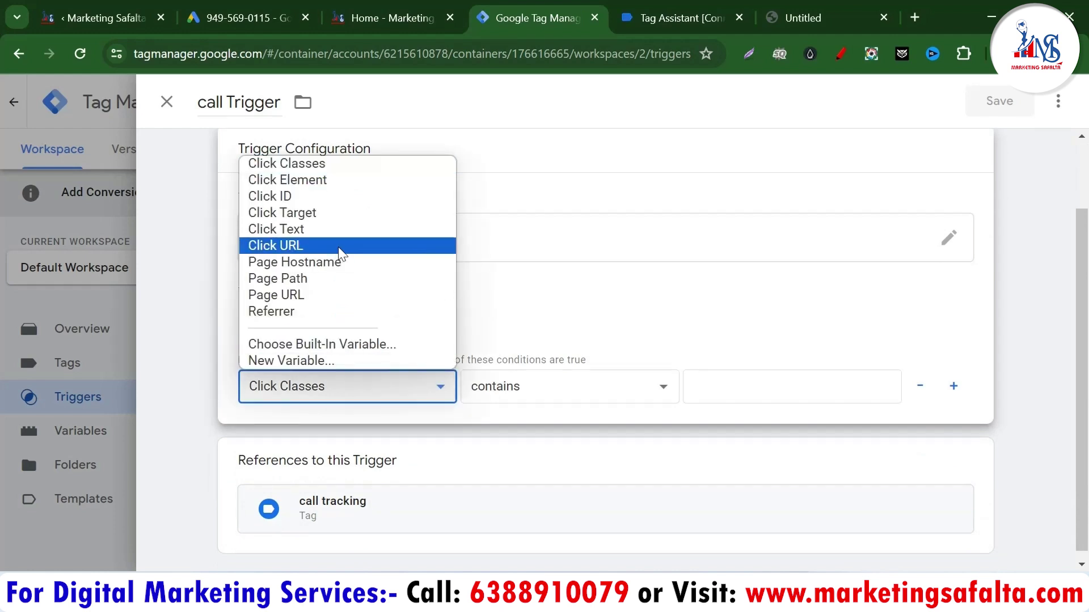
pyautogui.click(336, 229)
pyautogui.click(752, 384)
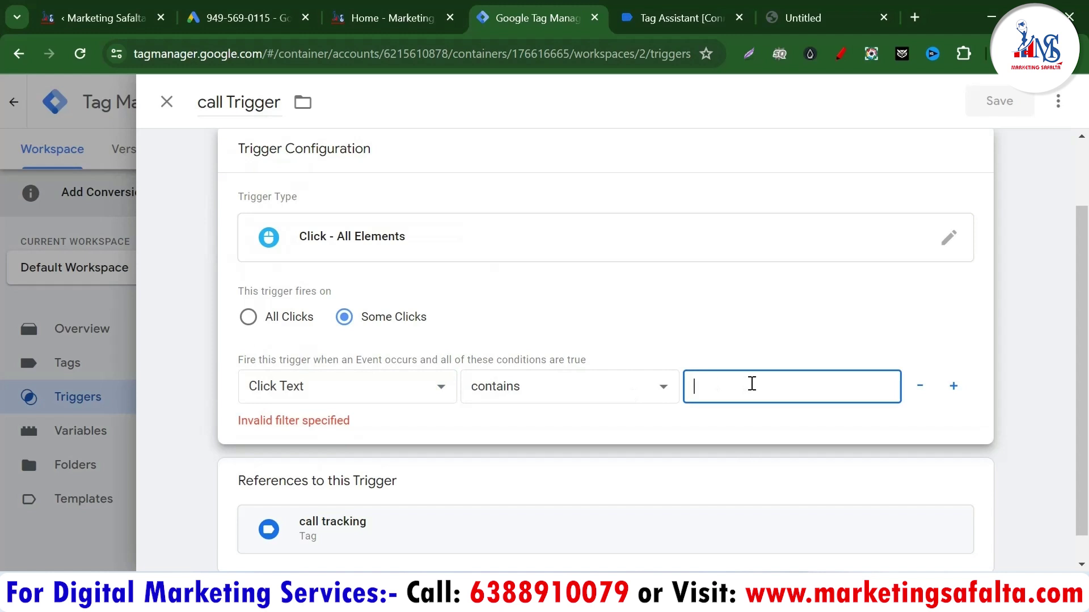
pyautogui.write('Call Now')
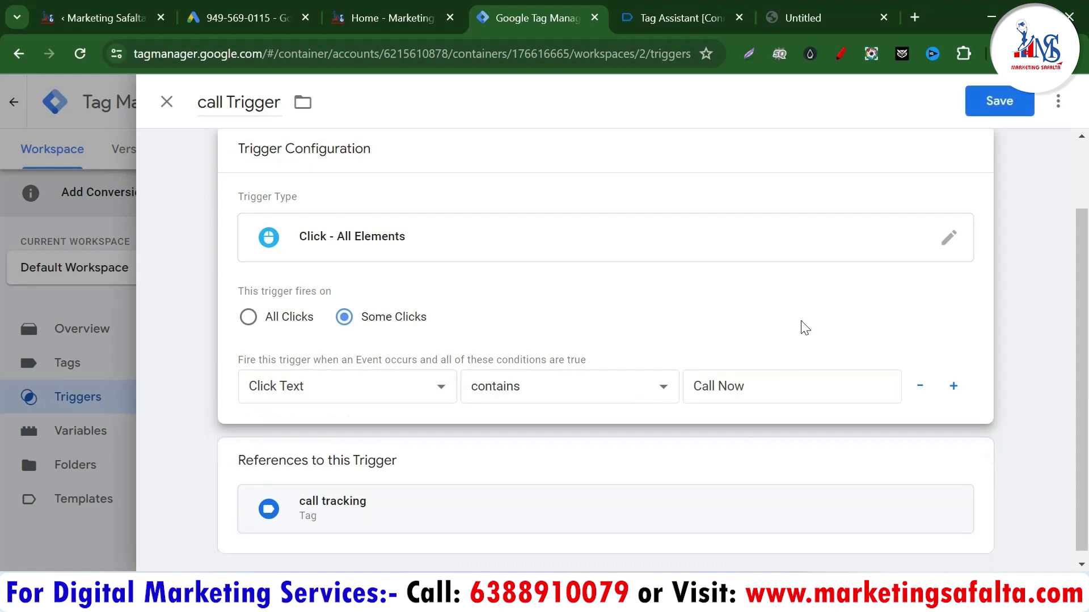
pyautogui.click(996, 108)
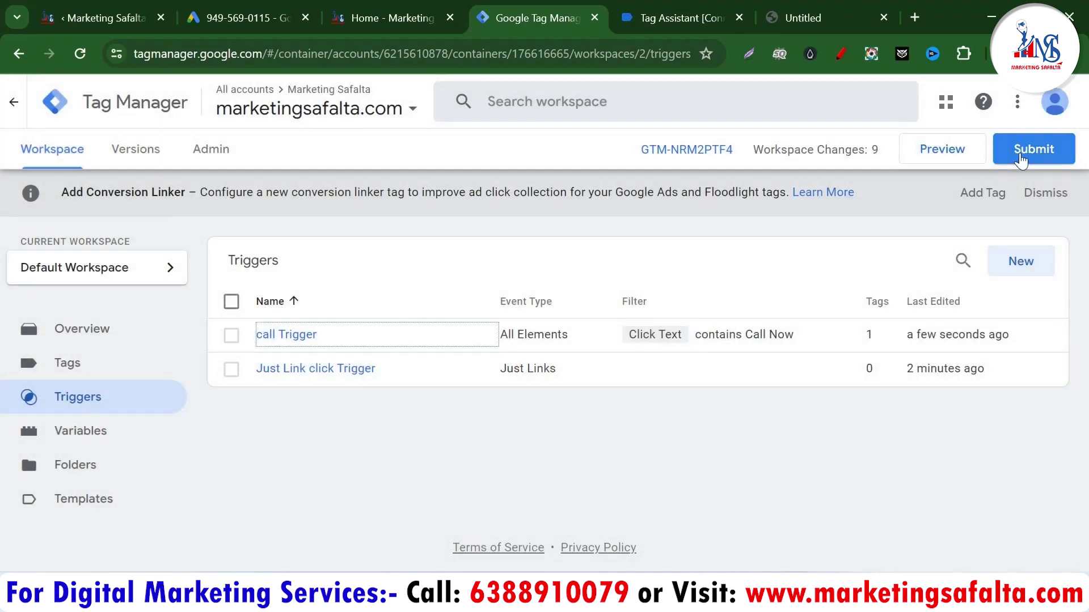
# Submit and publish the workspace changes without a version name or description, and return to the workspace overview
pyautogui.click(1019, 160)
pyautogui.click(1024, 105)
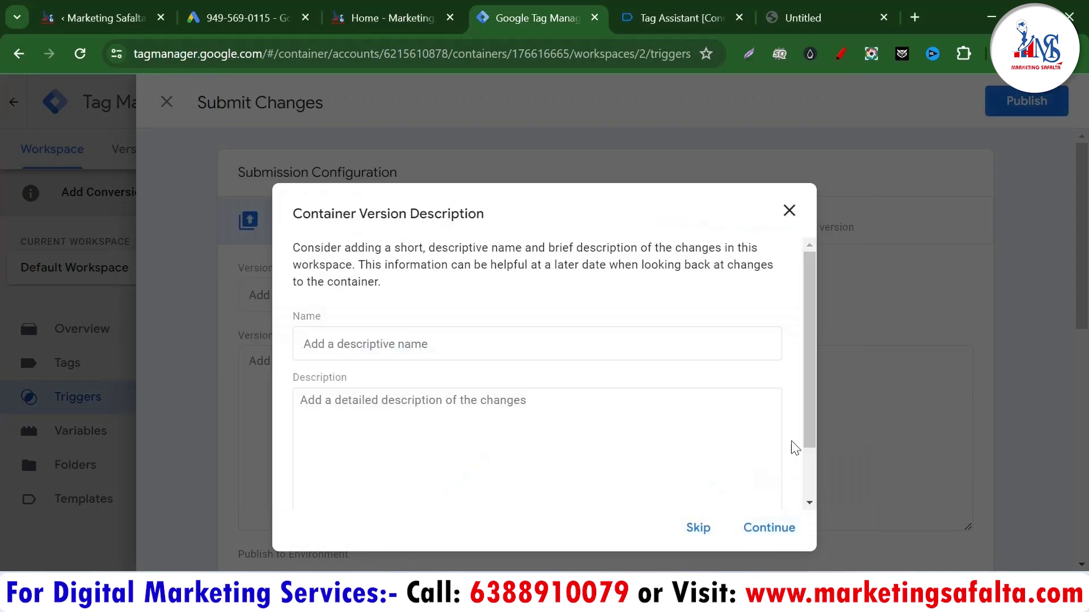
pyautogui.click(768, 529)
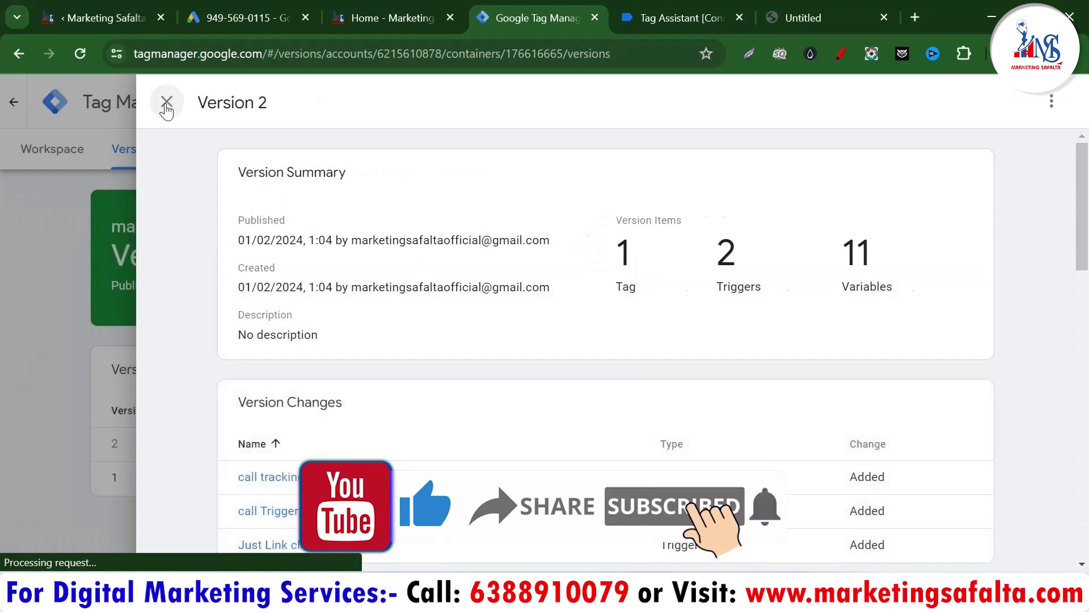
pyautogui.click(166, 102)
pyautogui.click(50, 161)
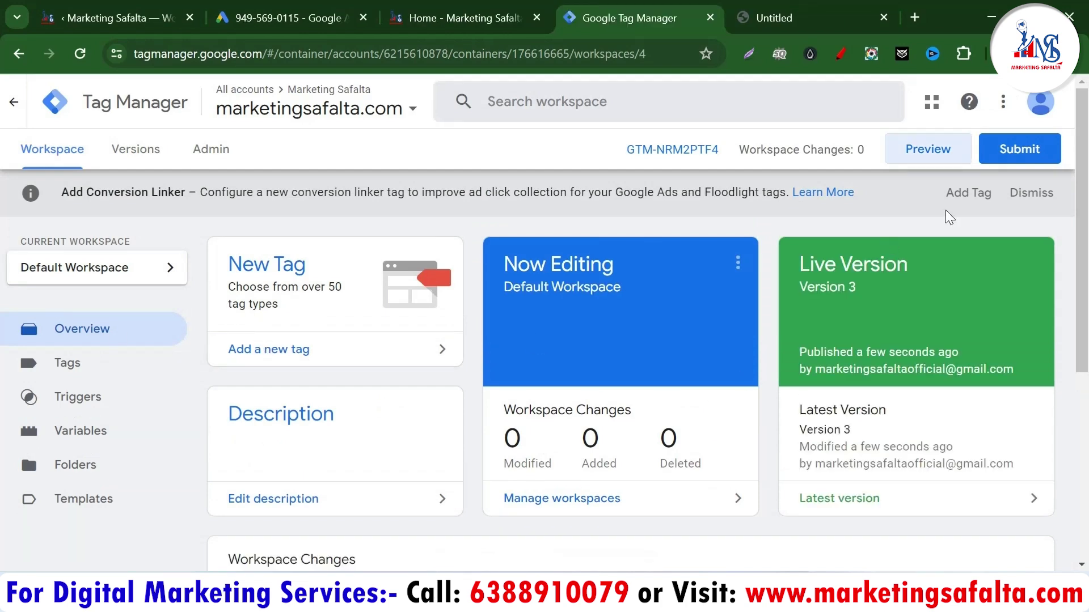
pyautogui.click(917, 154)
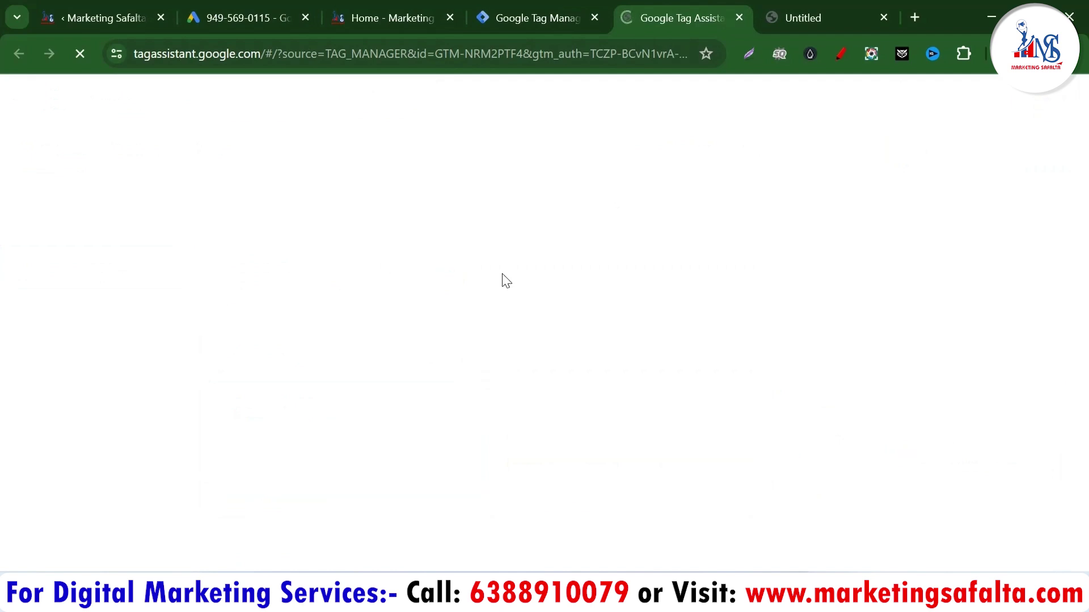
pyautogui.click(402, 482)
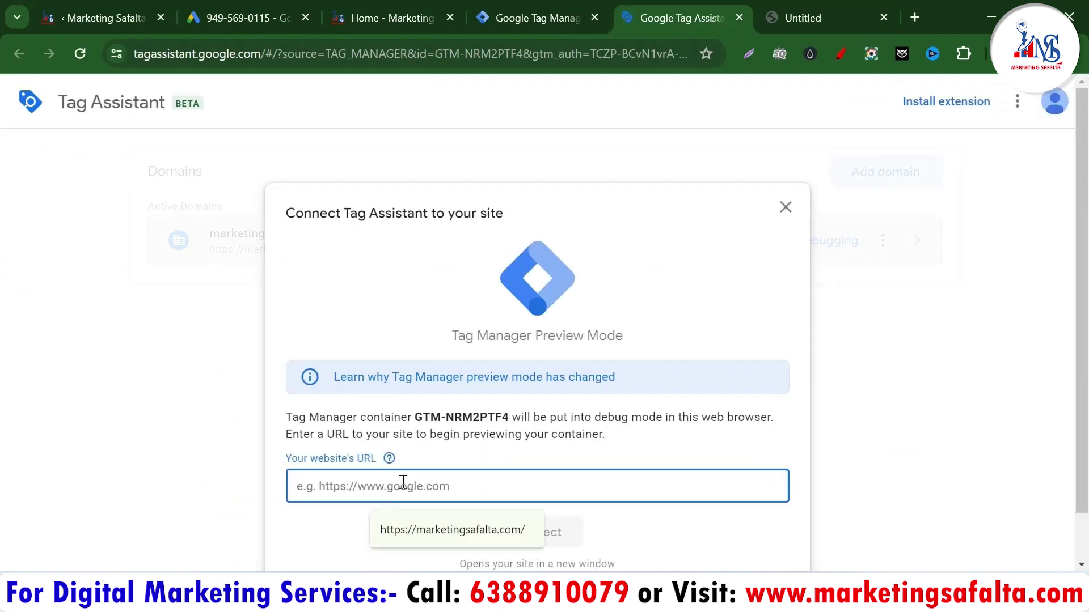
pyautogui.click(436, 533)
pyautogui.click(533, 542)
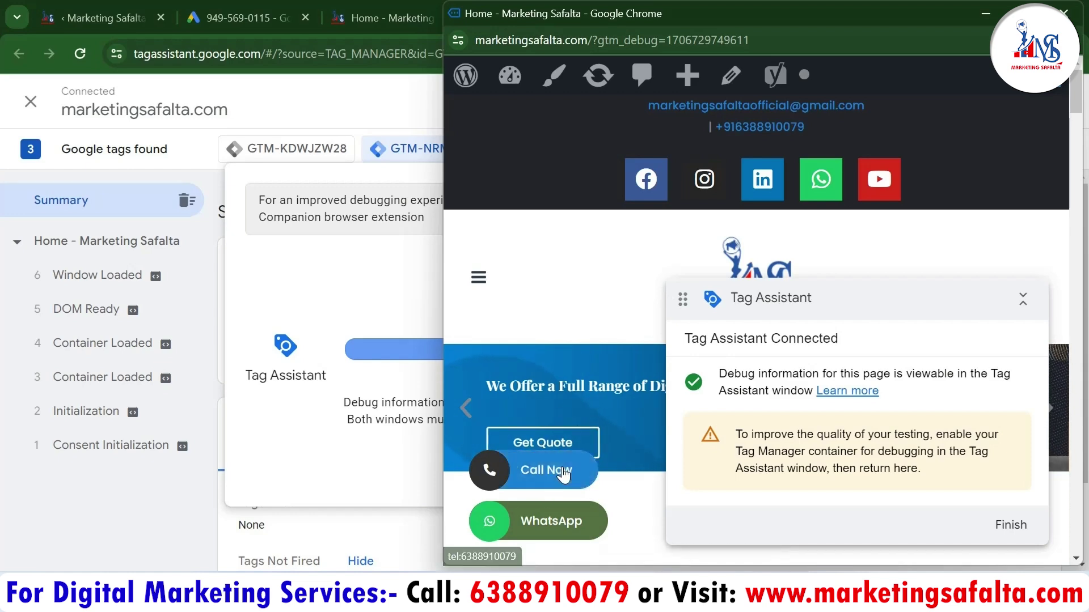
# Test the Call Now button on the debug site and check which tags fire for the Click event in Tag Assistant
pyautogui.click(549, 480)
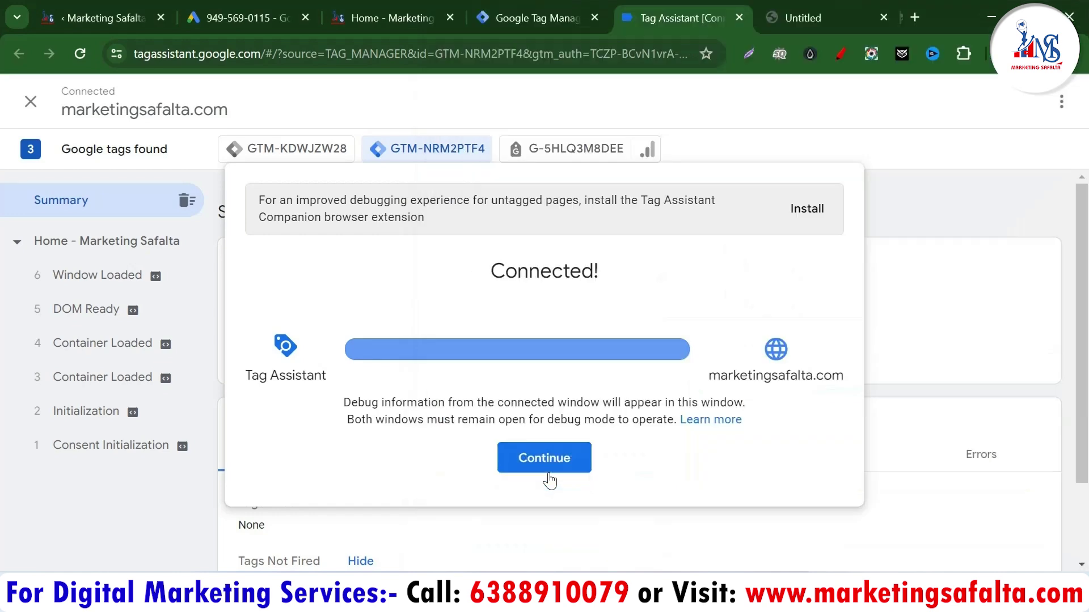
pyautogui.click(554, 460)
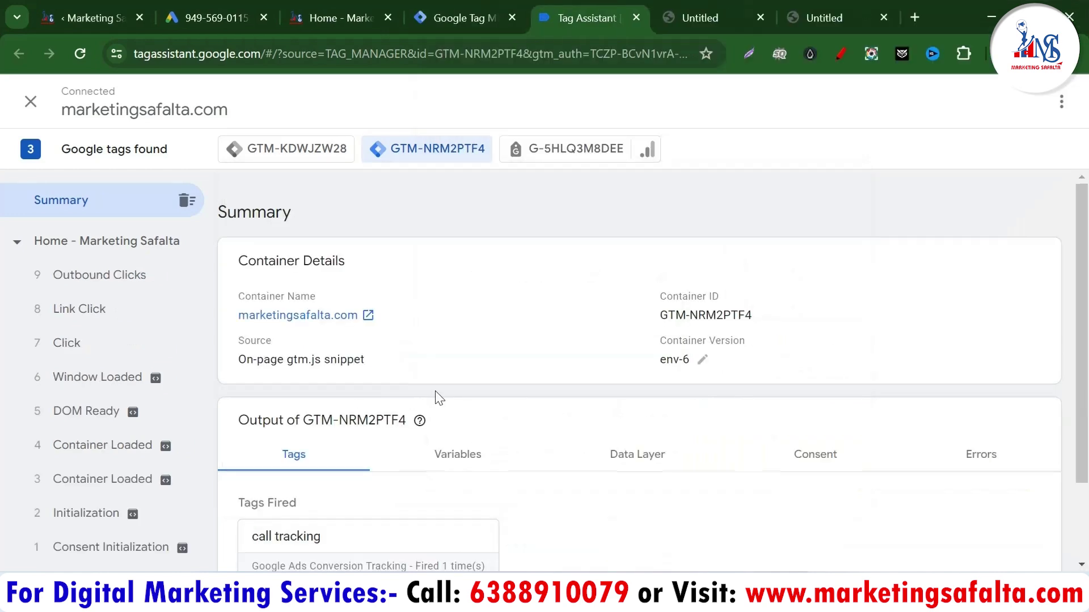
pyautogui.scroll(-2, 454, 401)
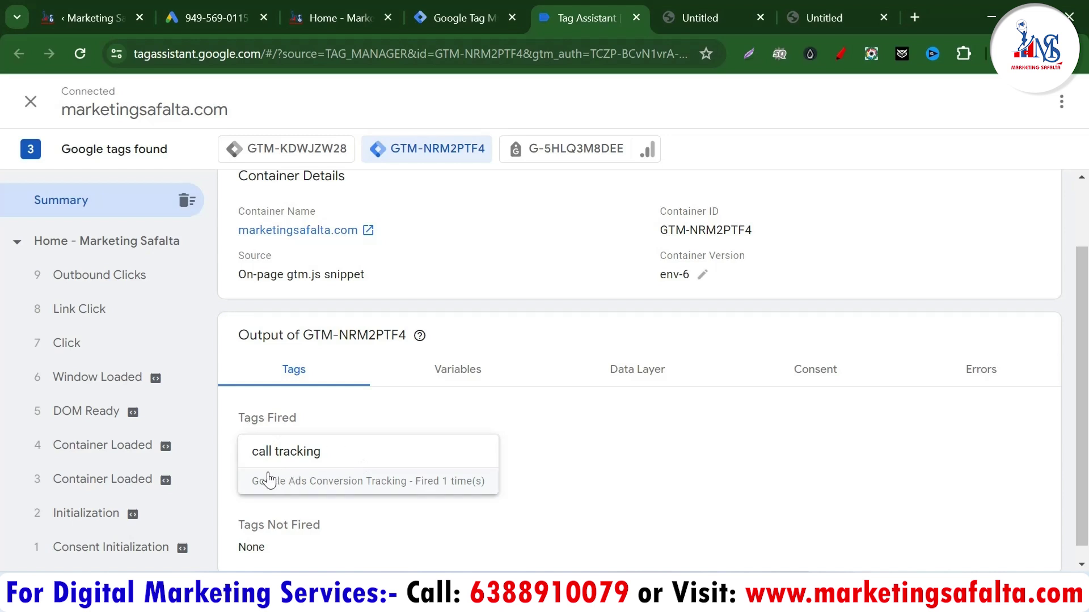
pyautogui.click(107, 241)
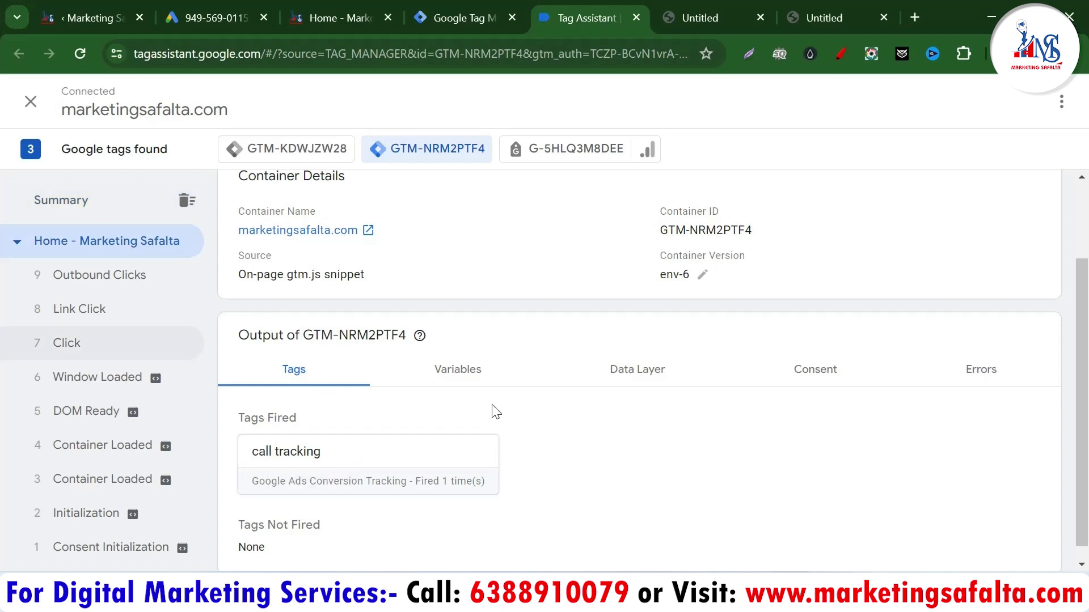
pyautogui.click(67, 349)
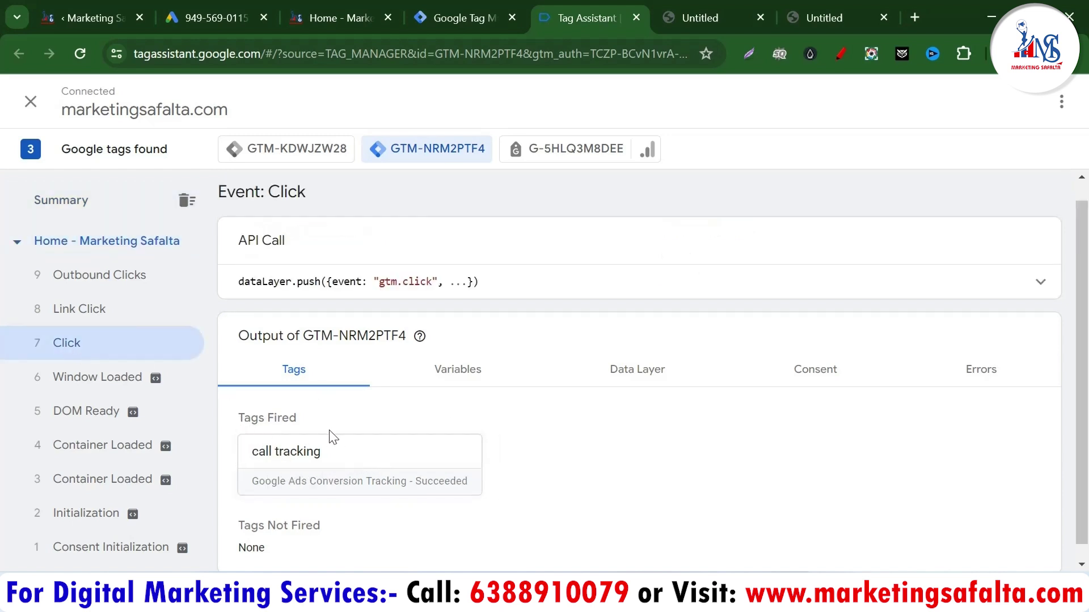
pyautogui.click(330, 18)
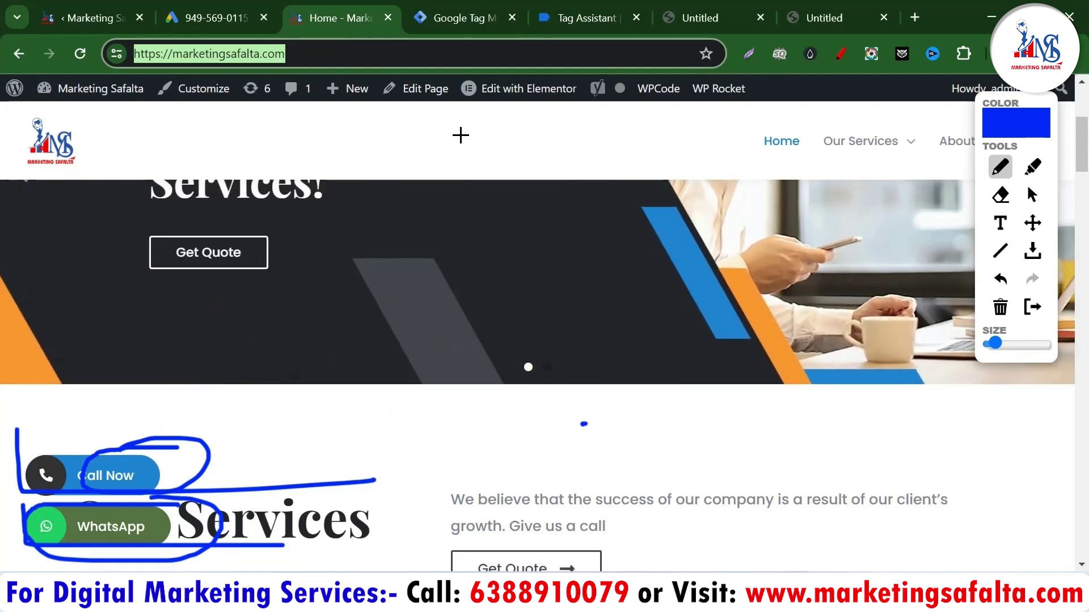
pyautogui.click(566, 21)
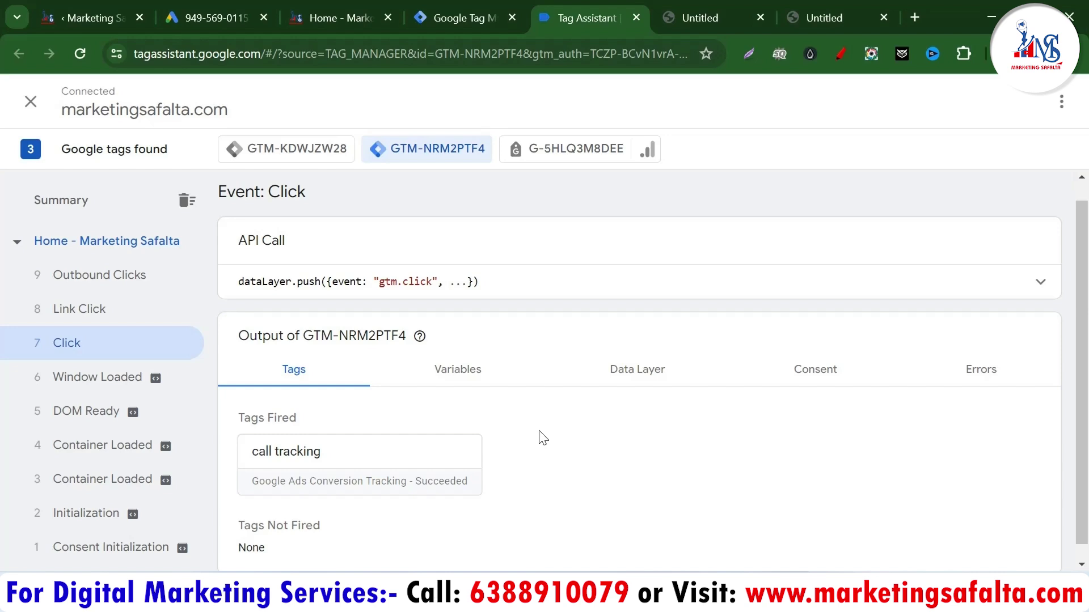
# In Google Ads, leave the finished Call_1 setup and start a new Website conversion action from the Conversions summary
pyautogui.click(218, 8)
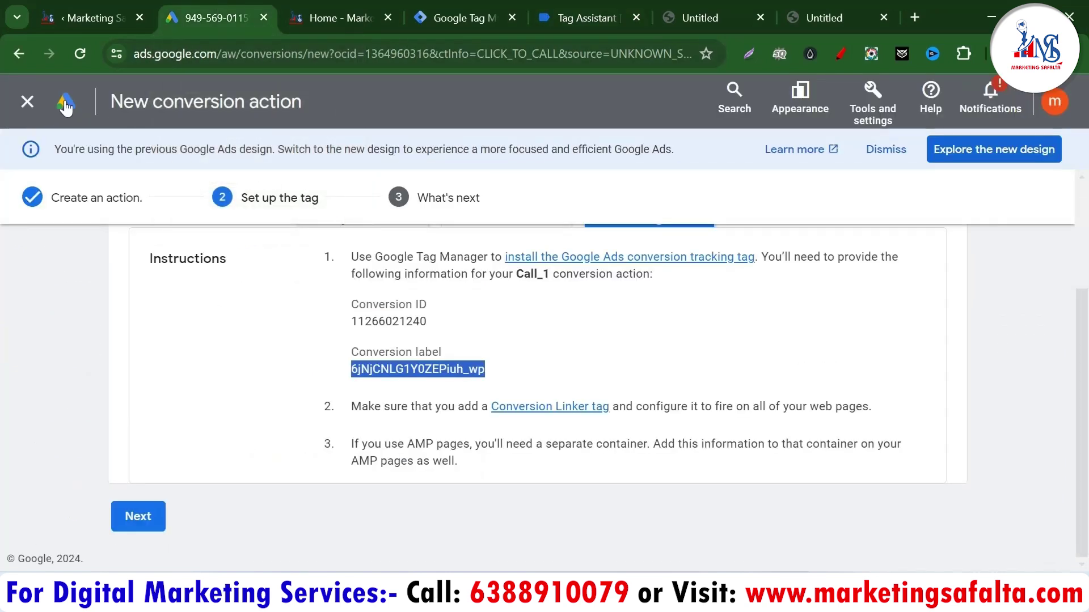
pyautogui.click(27, 101)
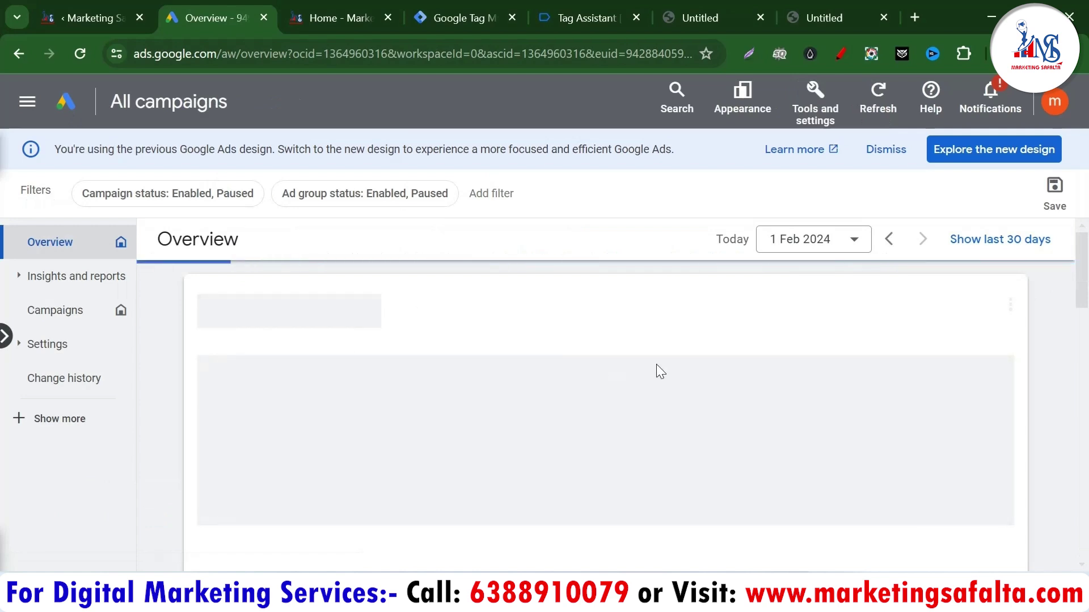
pyautogui.click(809, 117)
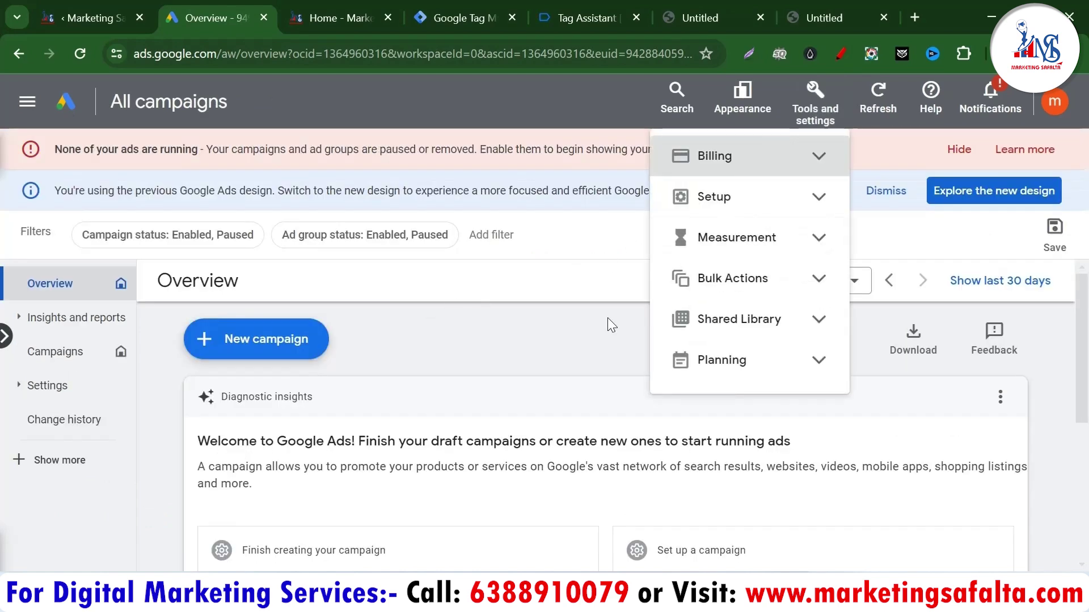
pyautogui.click(788, 237)
pyautogui.click(743, 290)
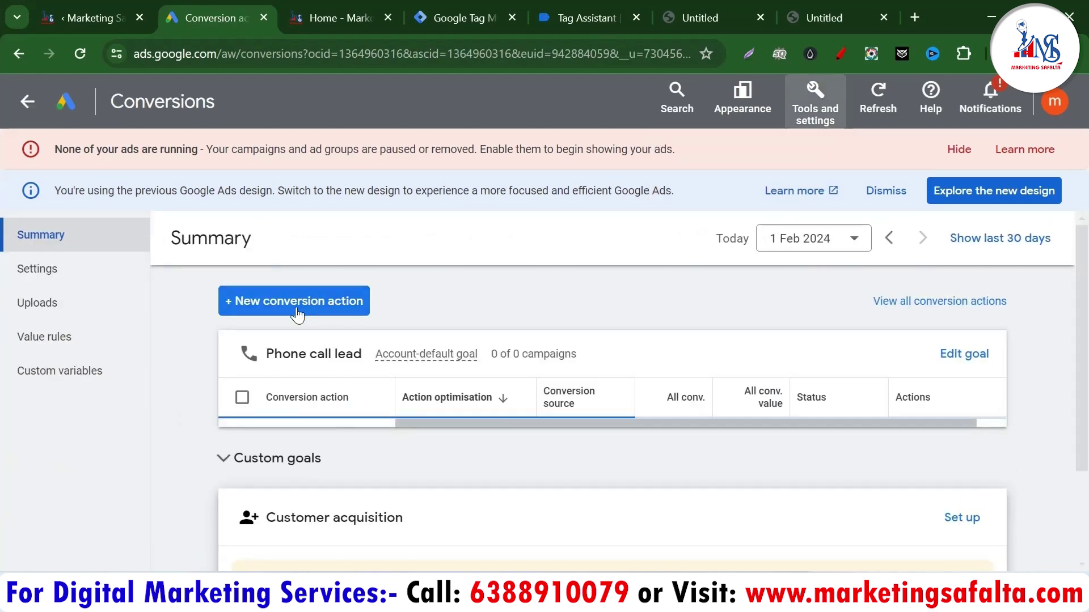
pyautogui.click(324, 306)
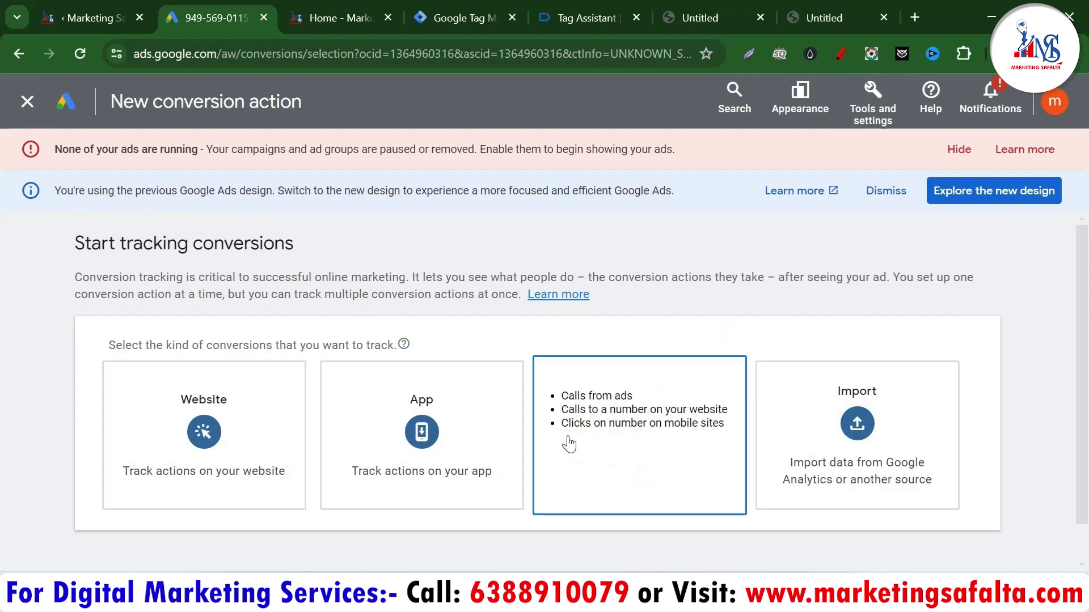
pyautogui.click(197, 440)
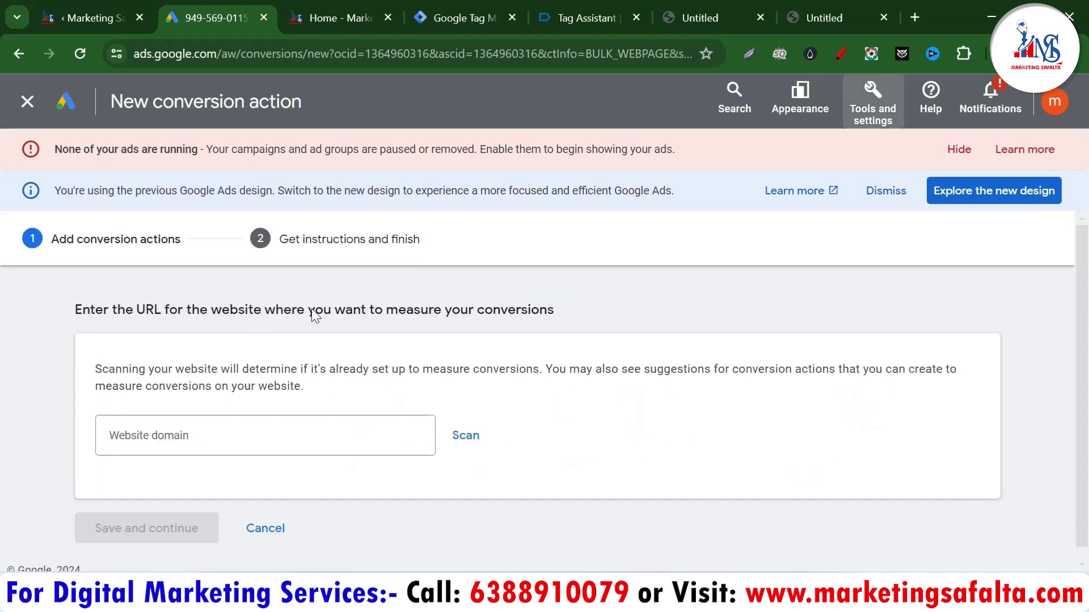
pyautogui.click(223, 440)
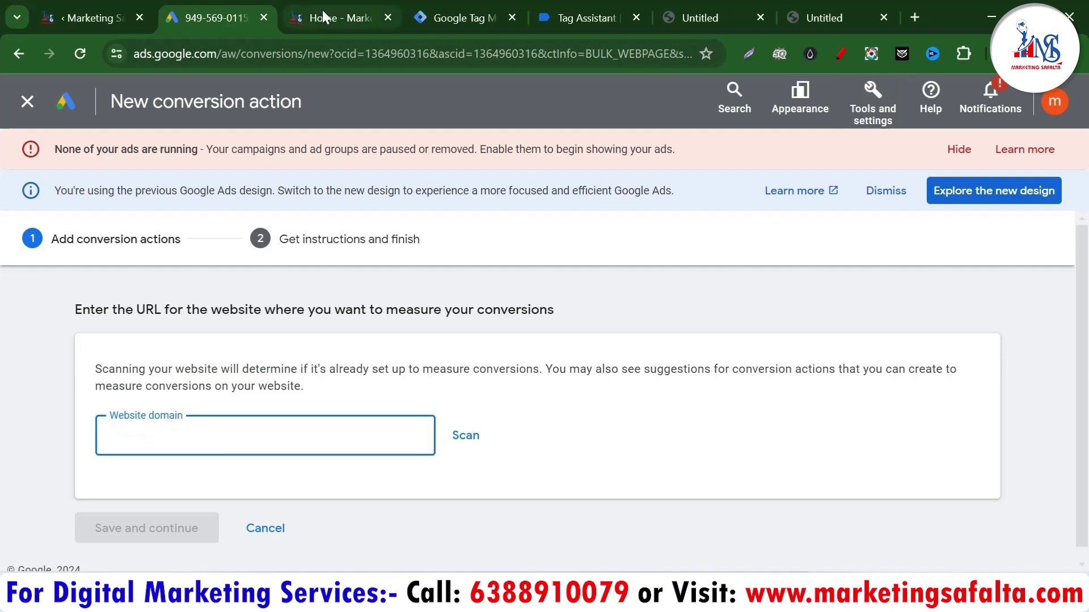
pyautogui.click(335, 18)
pyautogui.click(285, 57)
pyautogui.hotkey('ctrl', 'c')
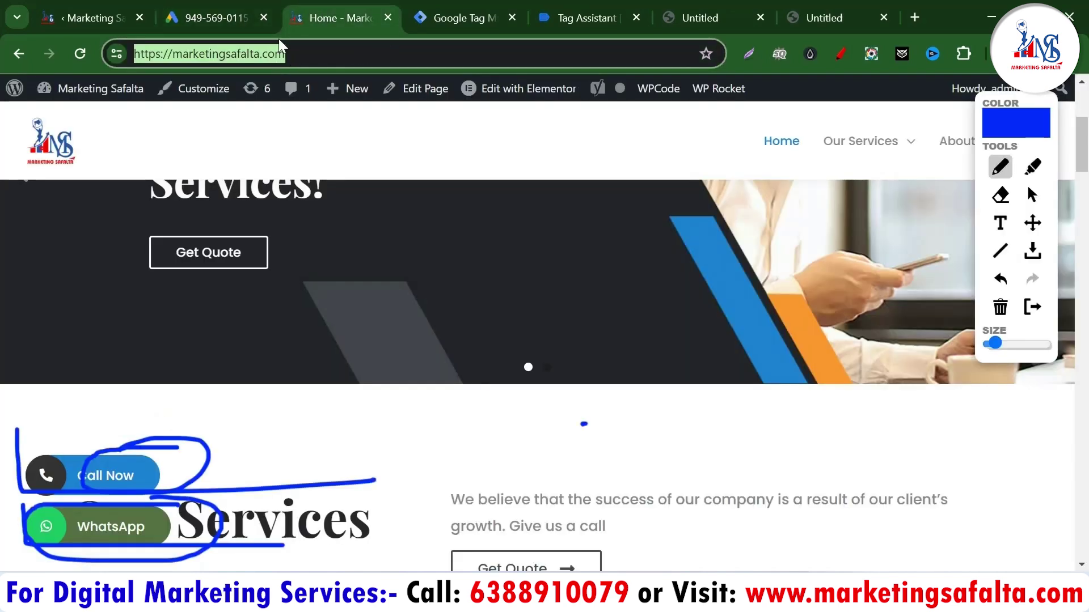
pyautogui.click(215, 17)
pyautogui.hotkey('ctrl', 'v')
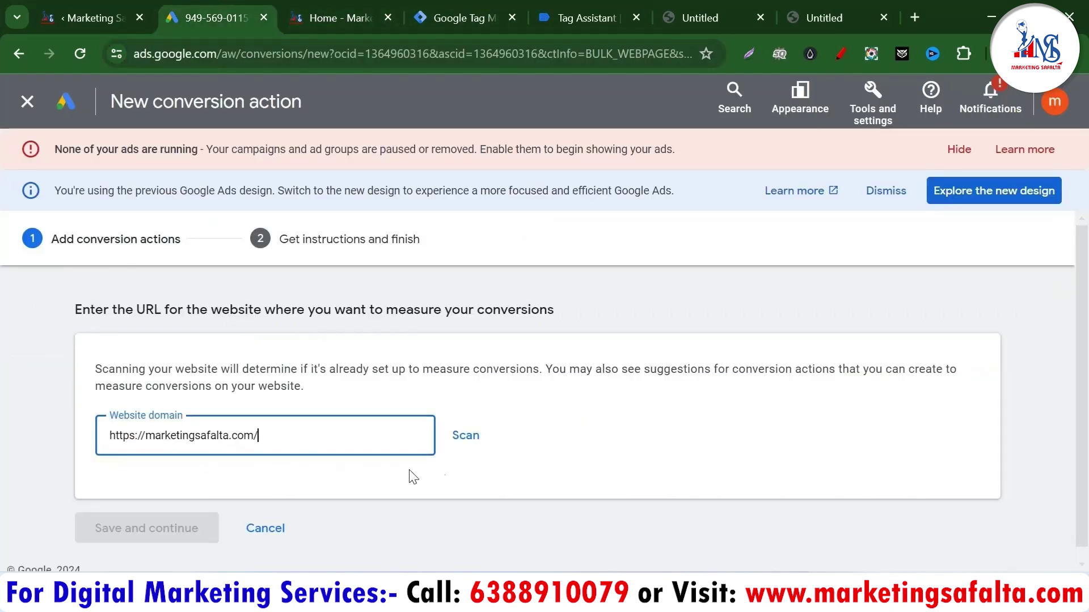
pyautogui.click(466, 449)
# Add a conversion action manually and set its goal category to Outbound click
pyautogui.scroll(-5, 491, 326)
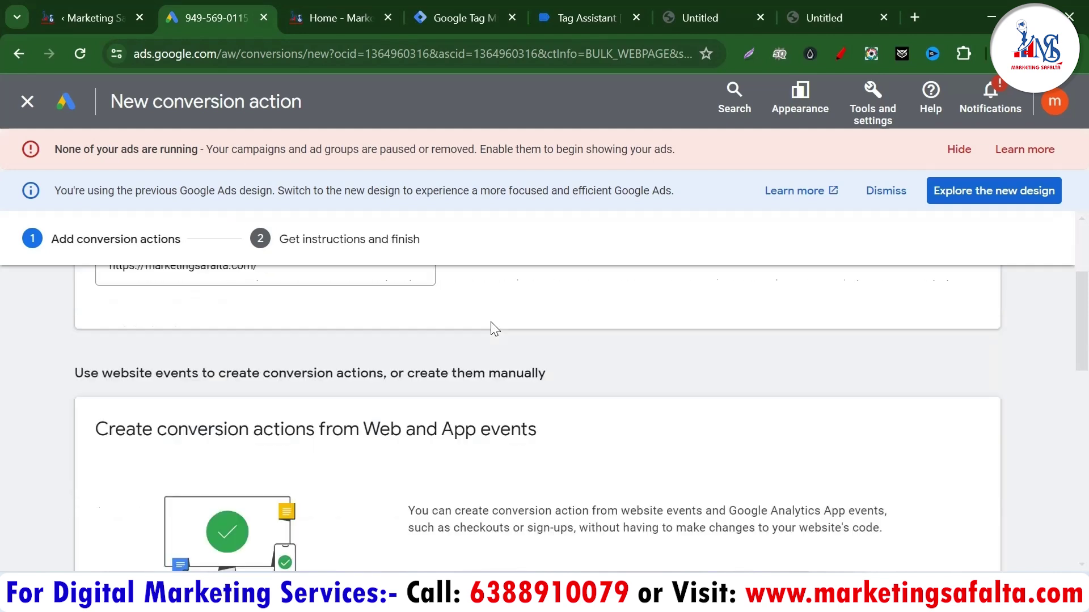
pyautogui.scroll(-6, 368, 401)
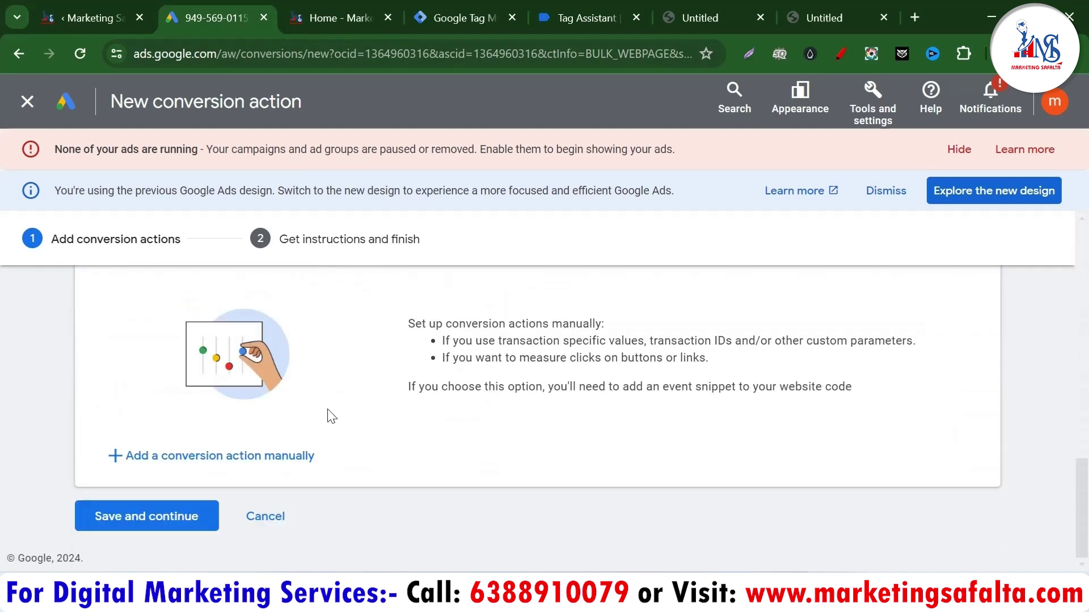
pyautogui.click(230, 460)
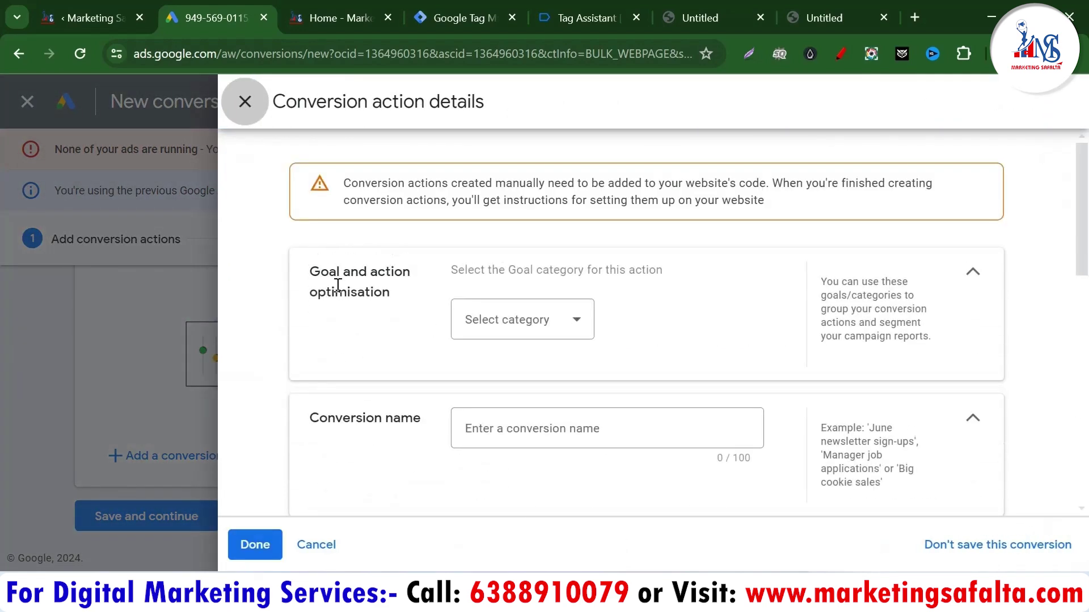
pyautogui.click(575, 334)
pyautogui.scroll(-3, 561, 320)
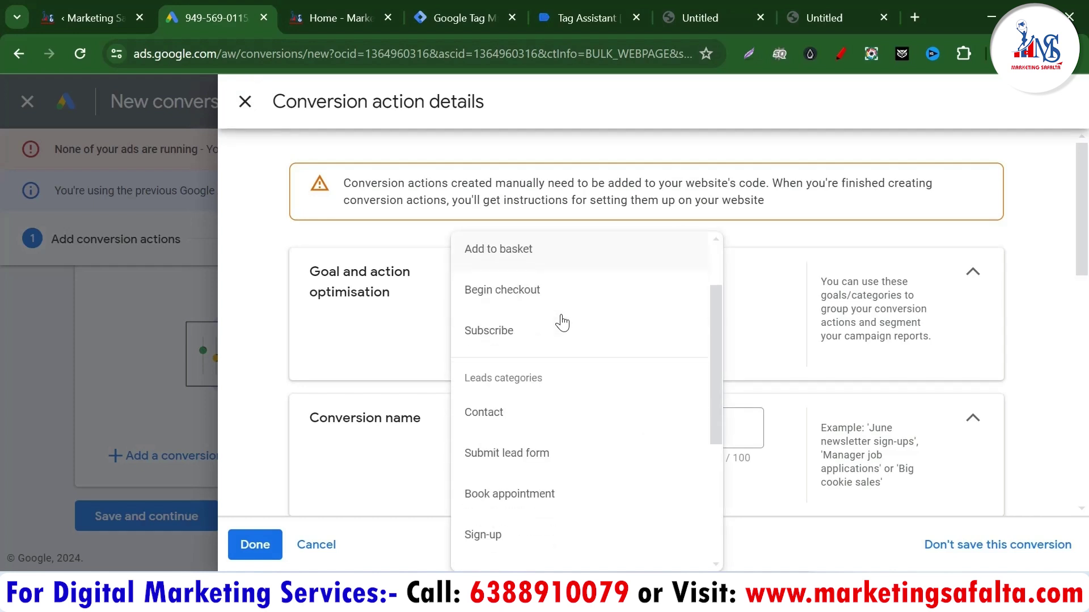
pyautogui.scroll(-3, 562, 324)
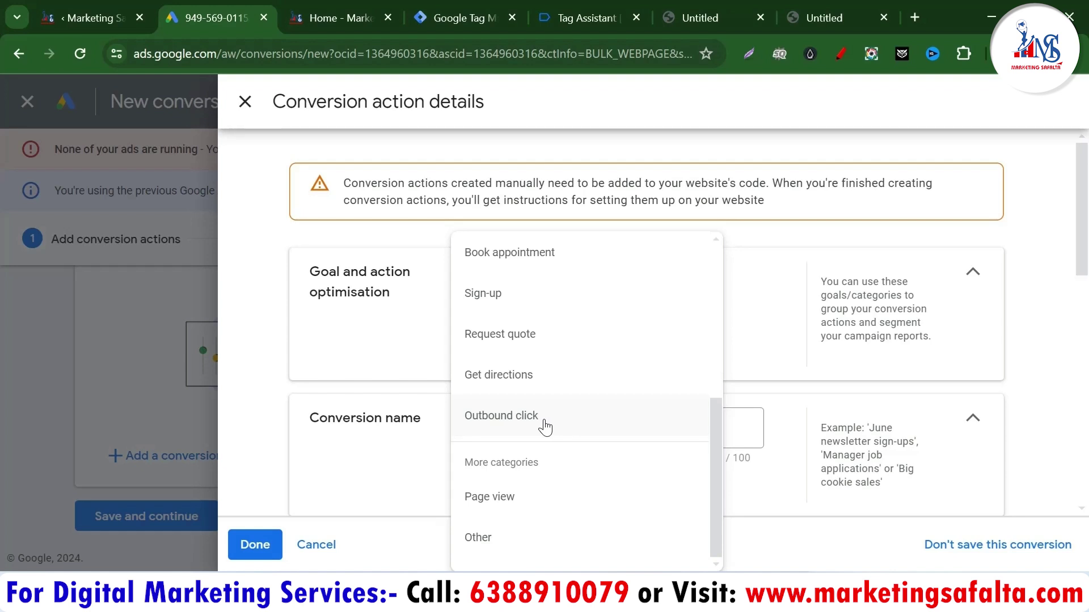
pyautogui.click(545, 426)
# Name the conversion action whatsapp_2
pyautogui.scroll(-2, 595, 355)
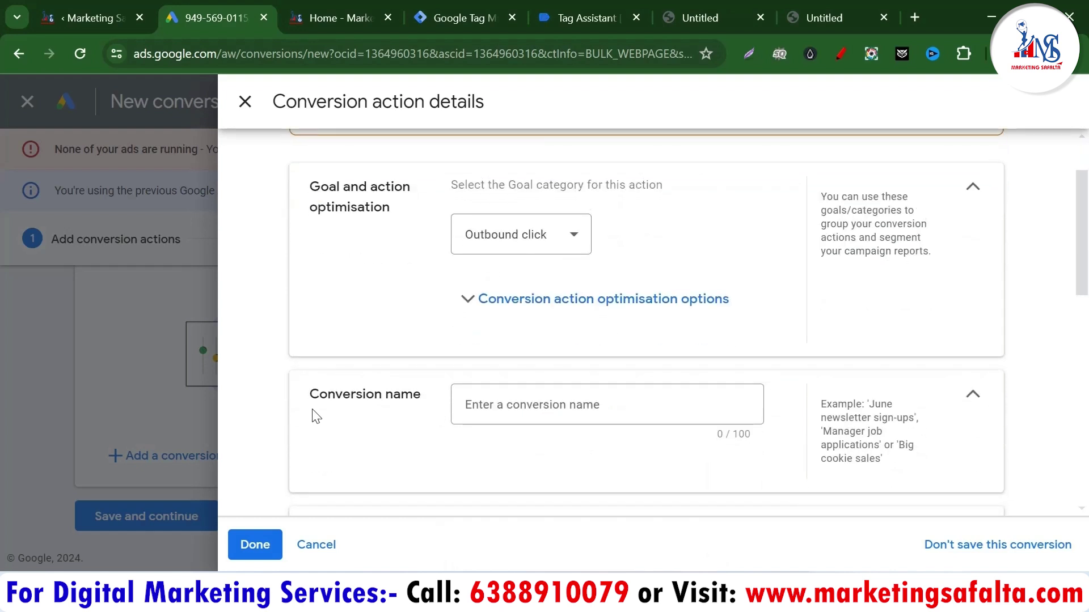
pyautogui.click(570, 406)
pyautogui.write('whatsap')
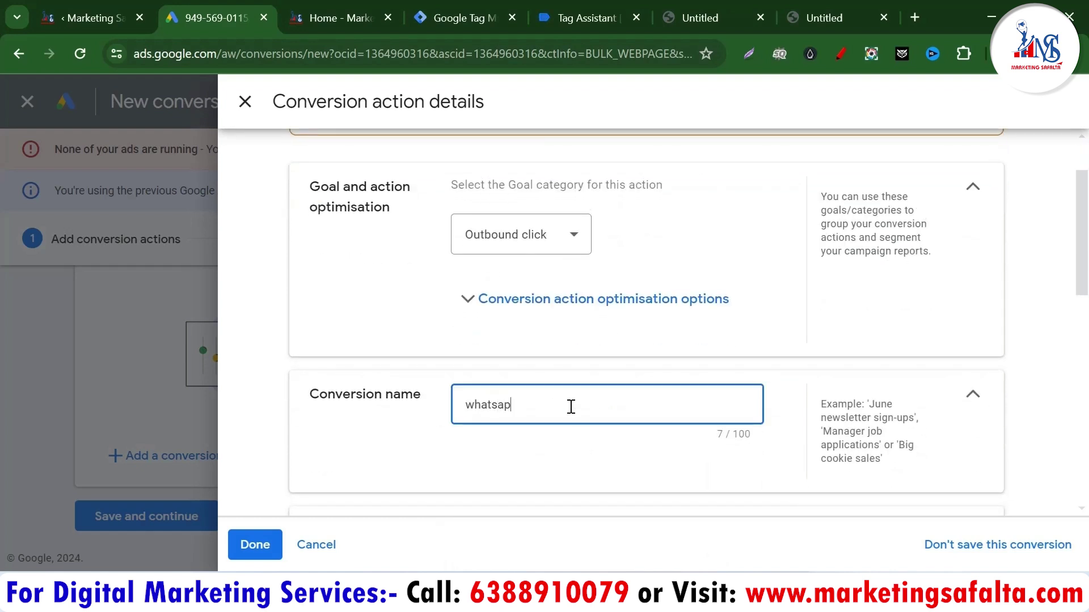
pyautogui.click(539, 473)
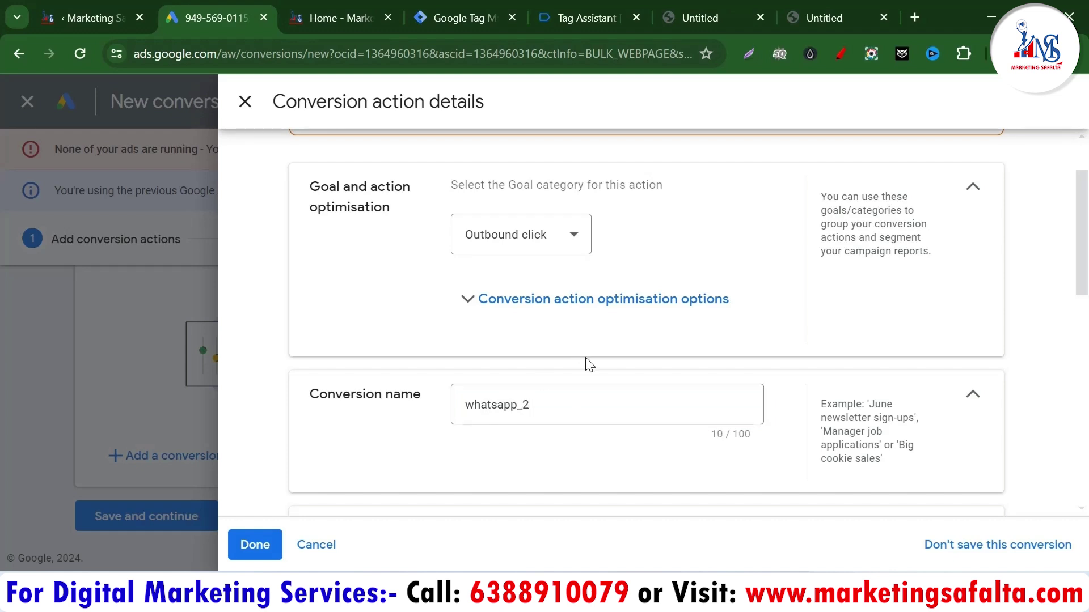
# Choose not to use a value for the whatsapp_2 conversion action and set its count to One
pyautogui.scroll(-5, 588, 363)
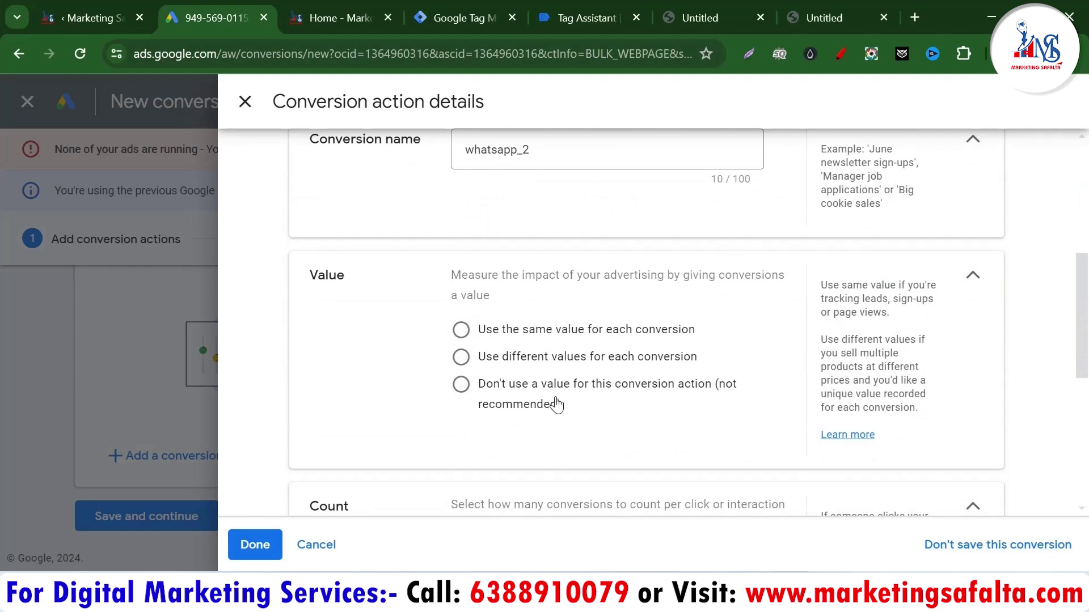
pyautogui.click(465, 389)
pyautogui.scroll(-4, 575, 389)
pyautogui.click(462, 273)
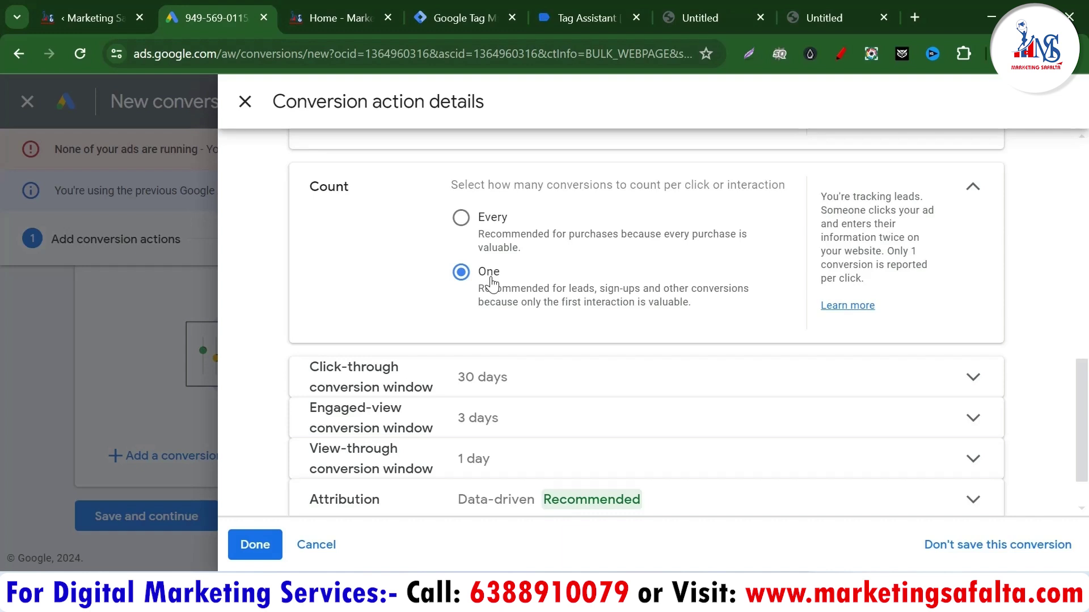
pyautogui.scroll(-2, 567, 287)
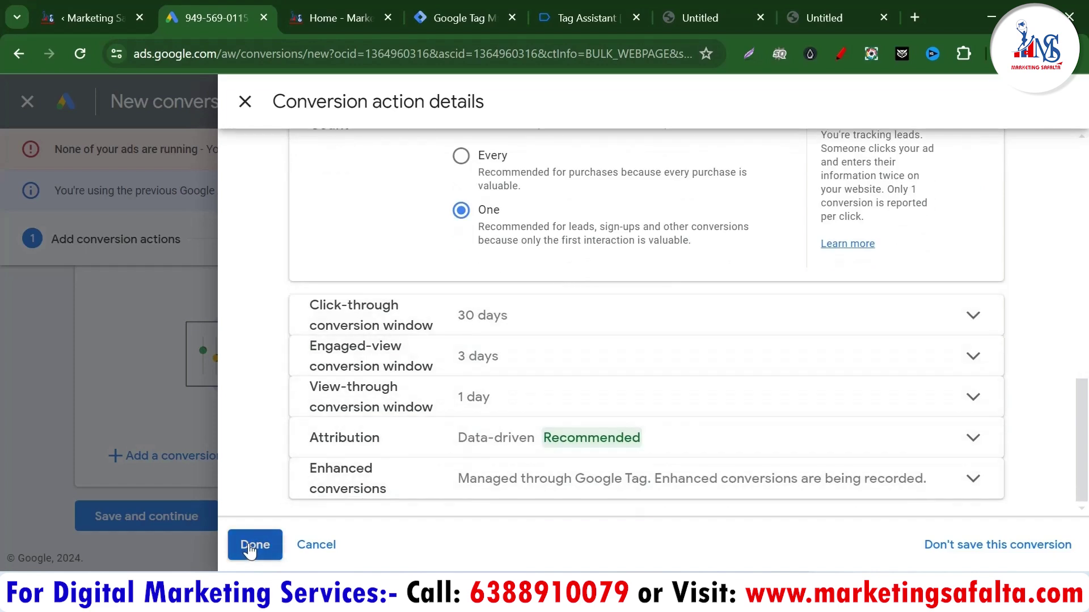
# Finish the conversion action details, then save and continue to the setup instructions
pyautogui.click(249, 546)
pyautogui.scroll(-2, 252, 454)
pyautogui.click(140, 524)
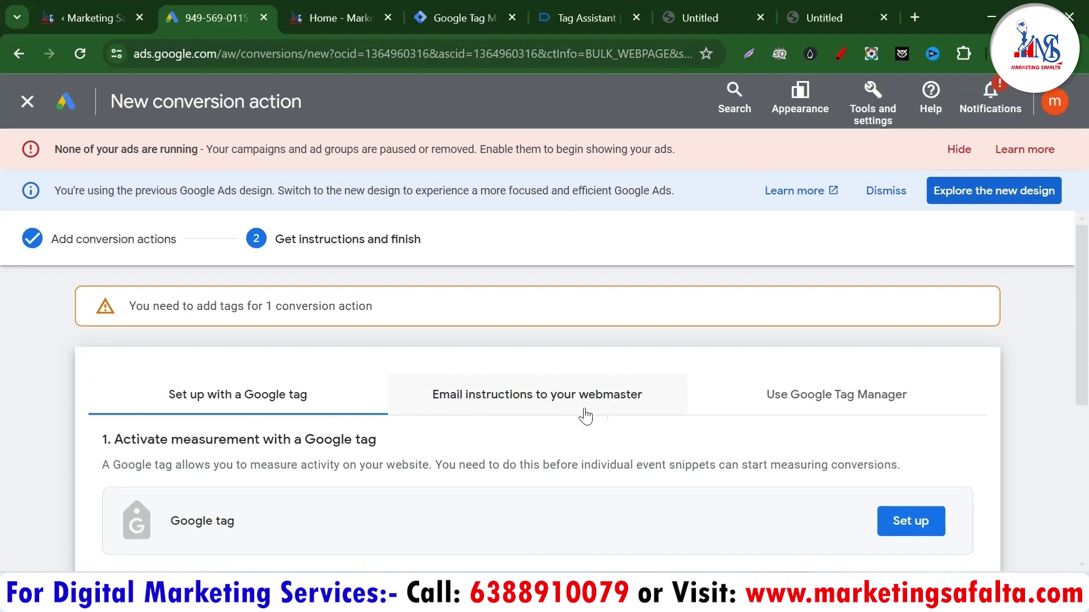
# Show the Google Tag Manager setup instructions for the new conversion action and copy its conversion ID
pyautogui.click(811, 409)
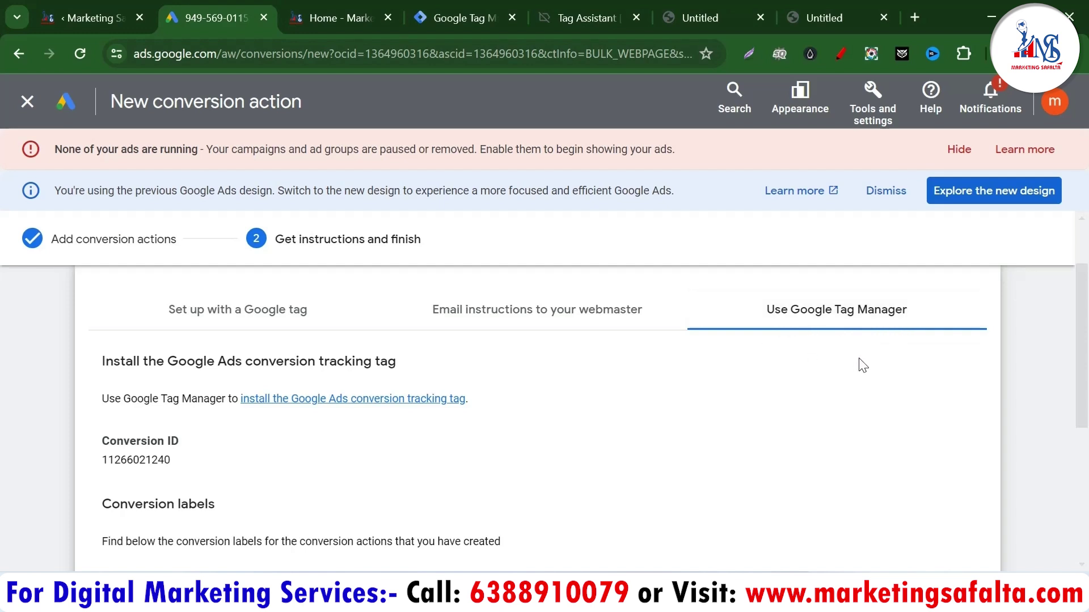
pyautogui.scroll(-3, 312, 384)
pyautogui.scroll(2, 202, 406)
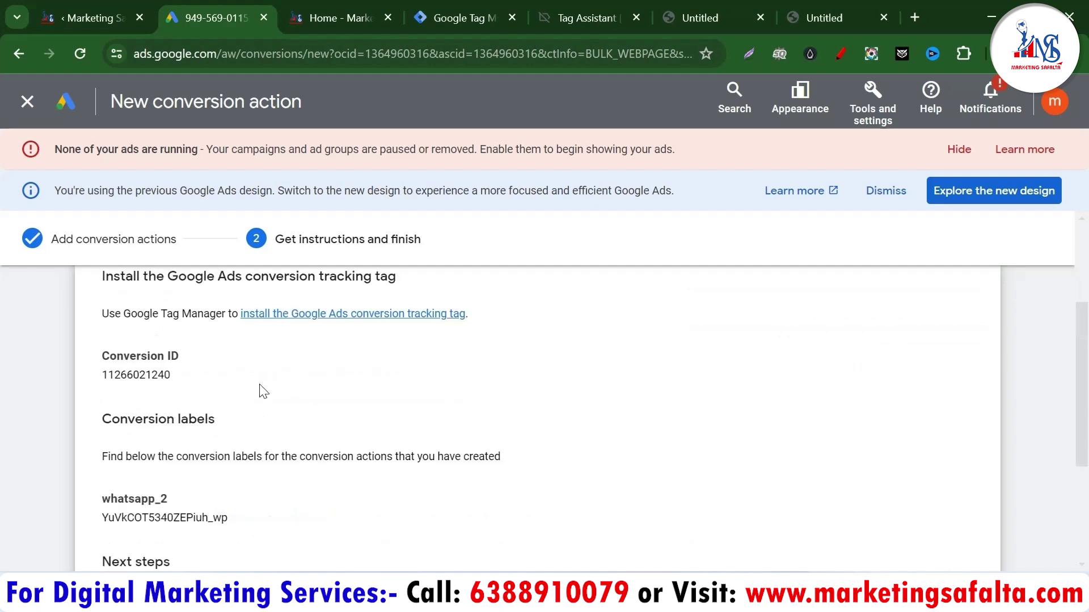
pyautogui.moveTo(176, 382); pyautogui.dragTo(98, 378)
pyautogui.hotkey('ctrl', 'c')
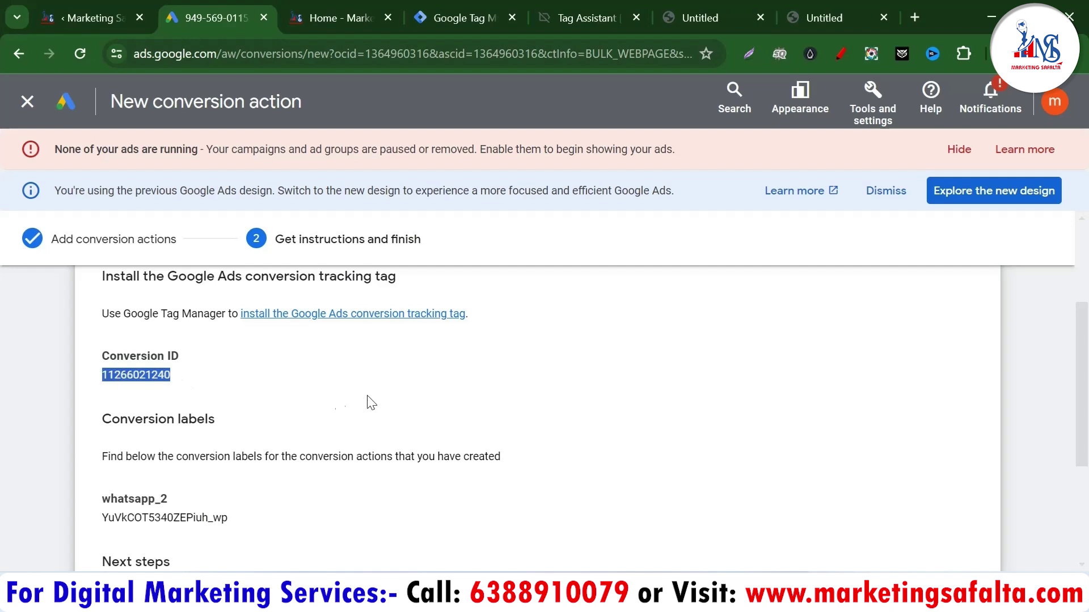
# Switch to Tag Manager, add a new tag and name it "whatsapp Tag"
pyautogui.click(437, 22)
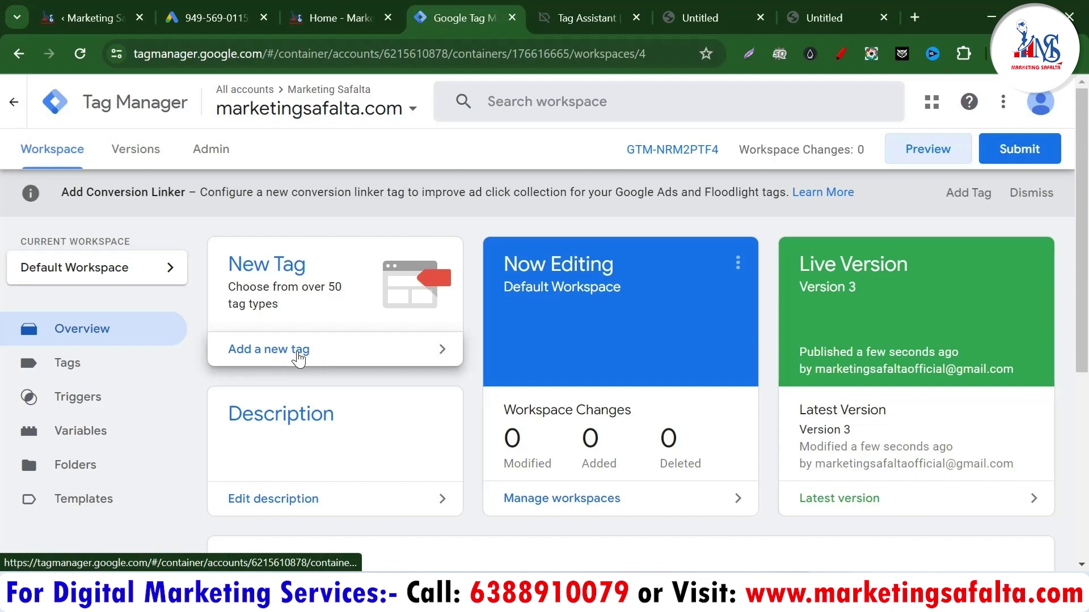
pyautogui.click(304, 352)
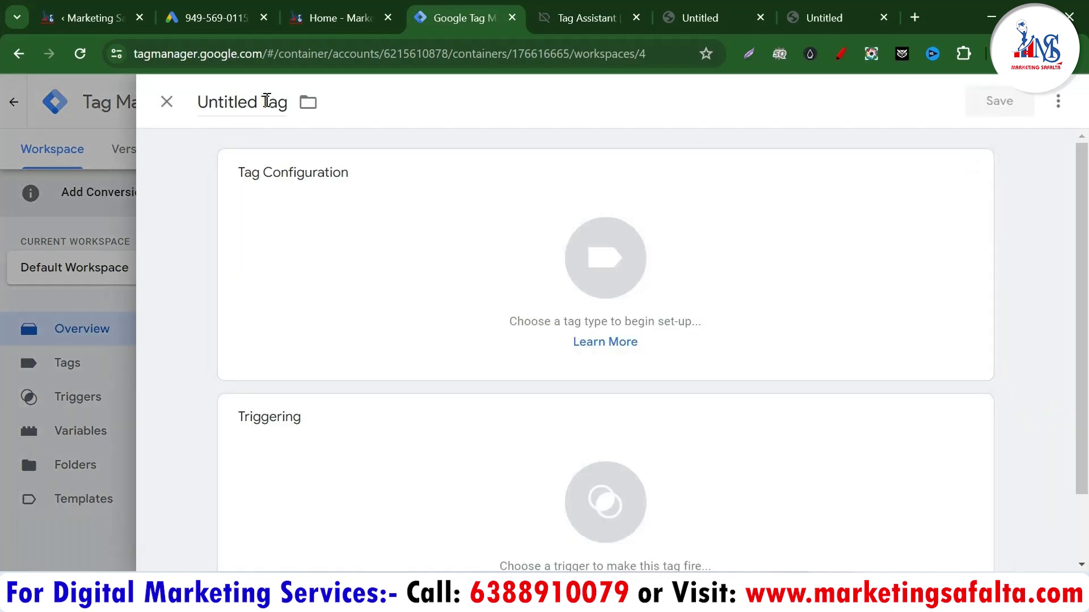
pyautogui.moveTo(259, 102); pyautogui.dragTo(191, 111)
pyautogui.write('whatsapp')
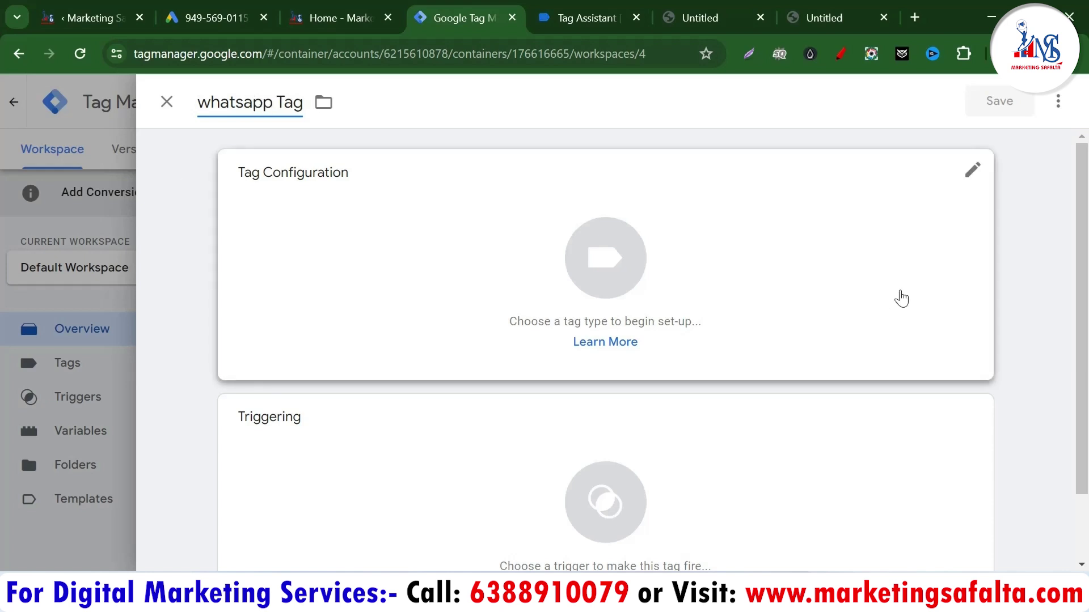
# Search the tag types for "conversion tracking" and choose Google Ads Conversion Tracking as the tag's type
pyautogui.click(973, 175)
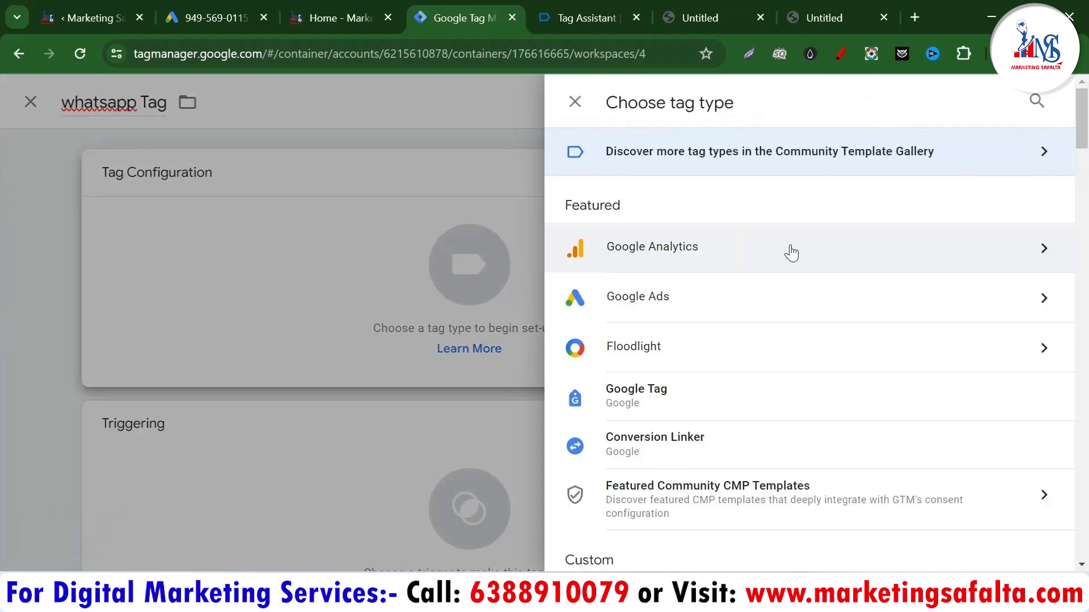
pyautogui.click(1038, 102)
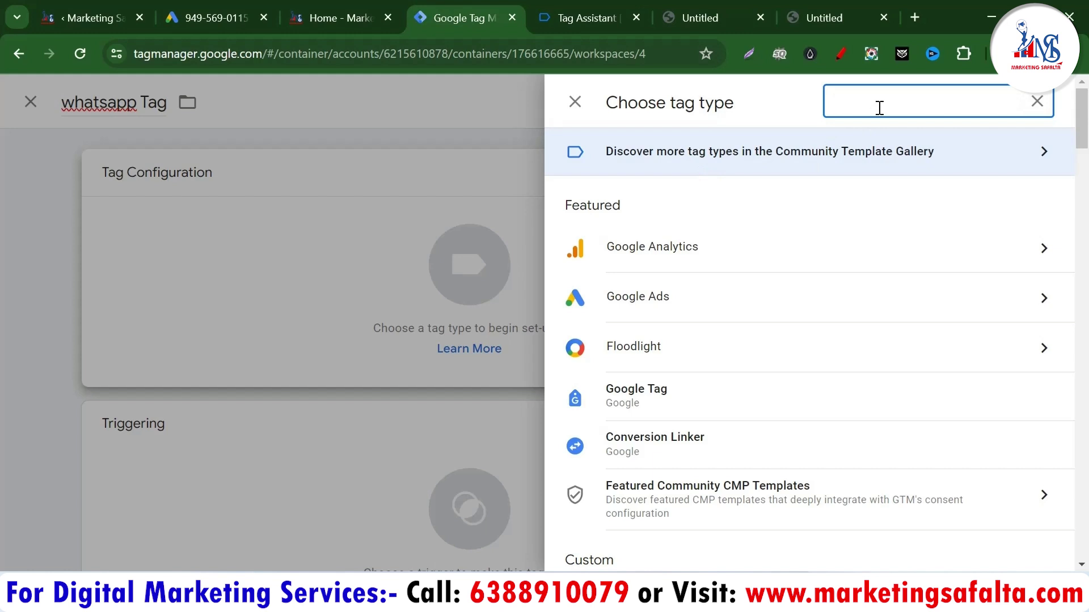
pyautogui.write('conversion tracking')
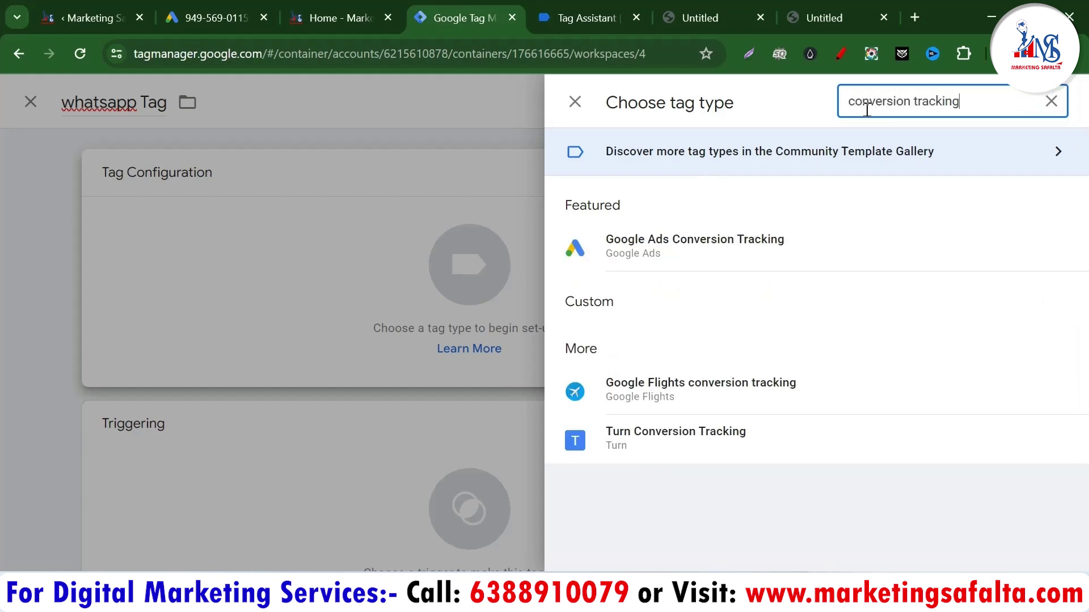
pyautogui.click(715, 253)
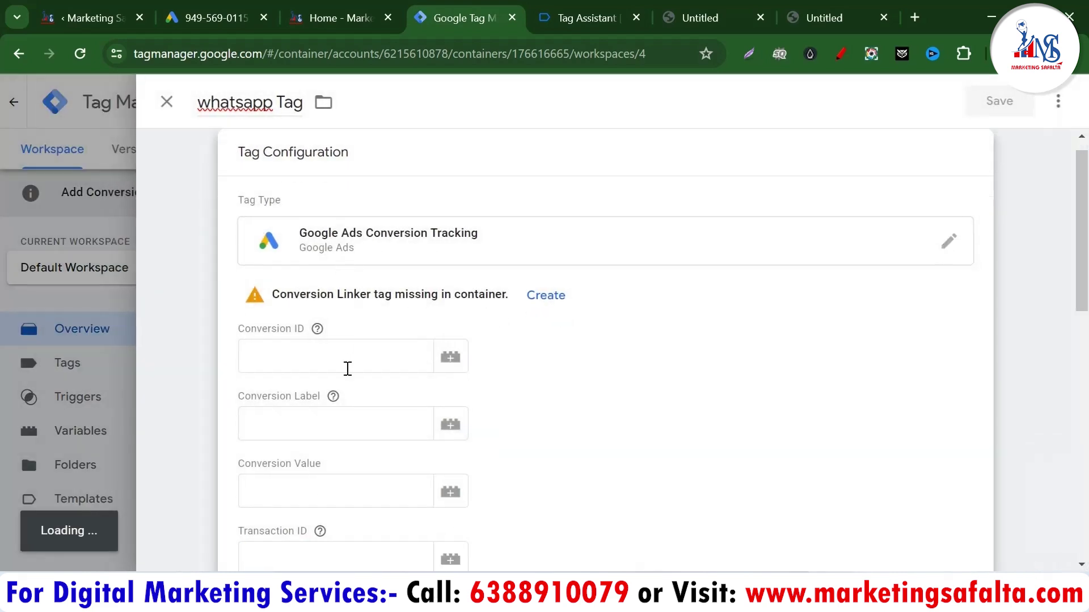
# Check the conversion ID in Google Ads and paste it into the whatsapp Tag's Conversion ID field
pyautogui.click(216, 17)
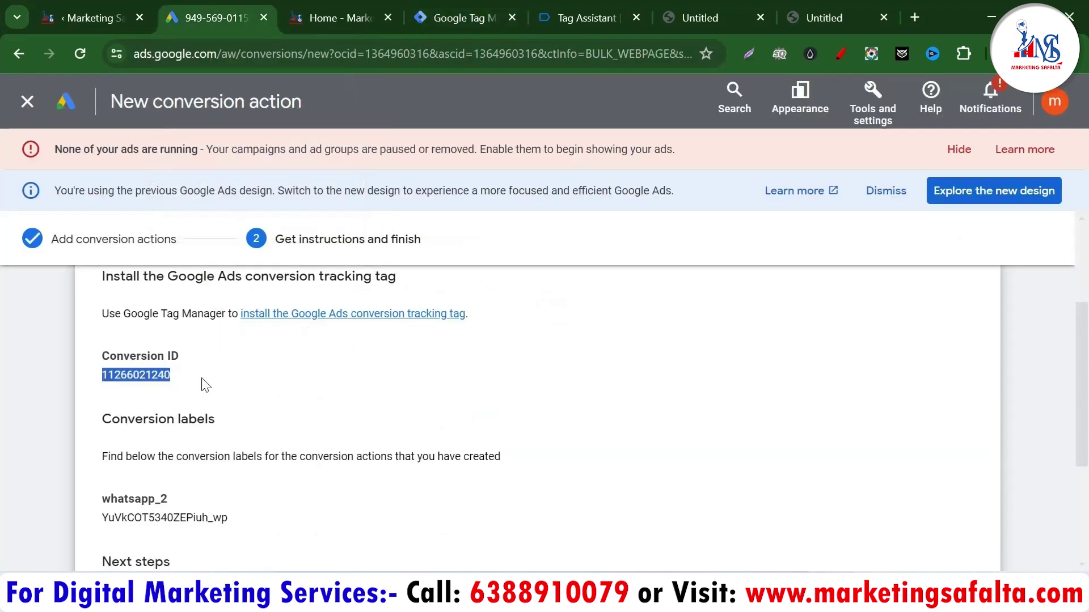
pyautogui.click(475, 11)
pyautogui.click(302, 366)
pyautogui.hotkey('ctrl', 'v')
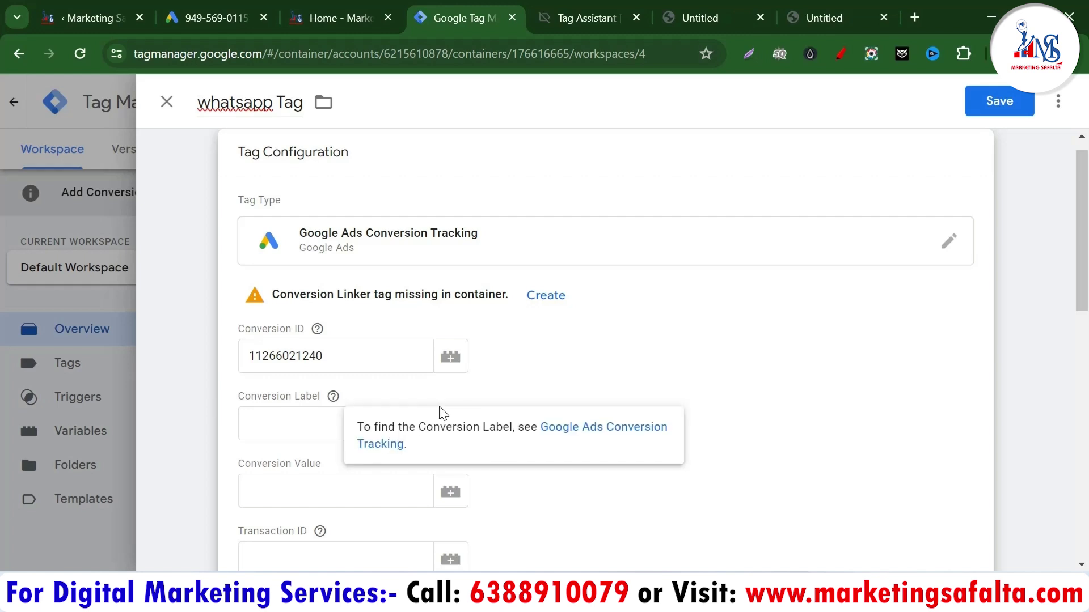
# Copy the whatsapp_2 conversion label from Google Ads and paste it into the whatsapp Tag's Conversion Label field in Tag Manager
pyautogui.click(209, 20)
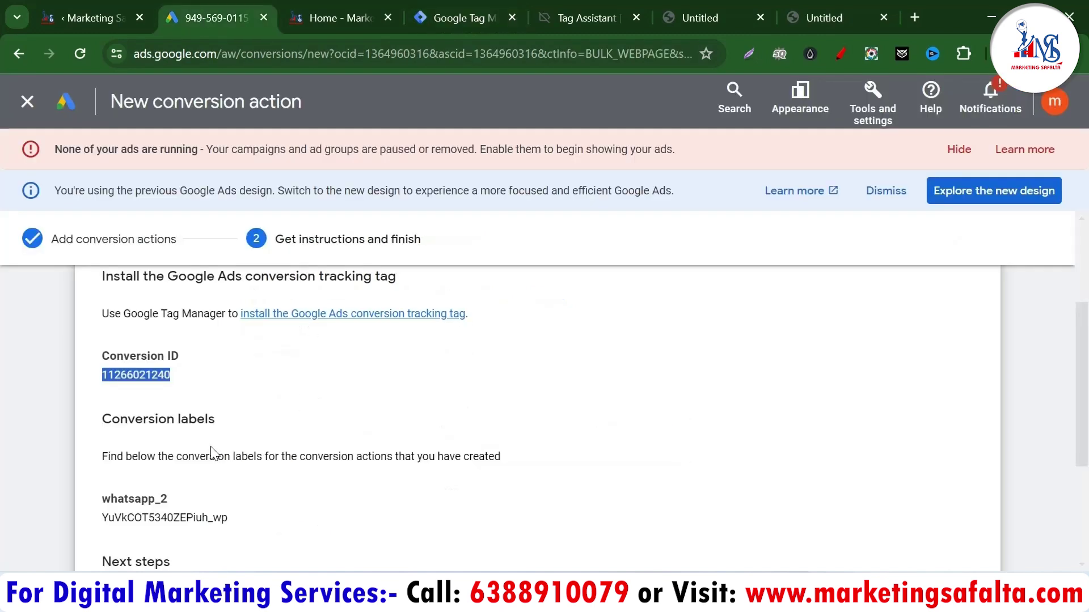
pyautogui.moveTo(243, 523); pyautogui.dragTo(88, 523)
pyautogui.hotkey('ctrl', 'c')
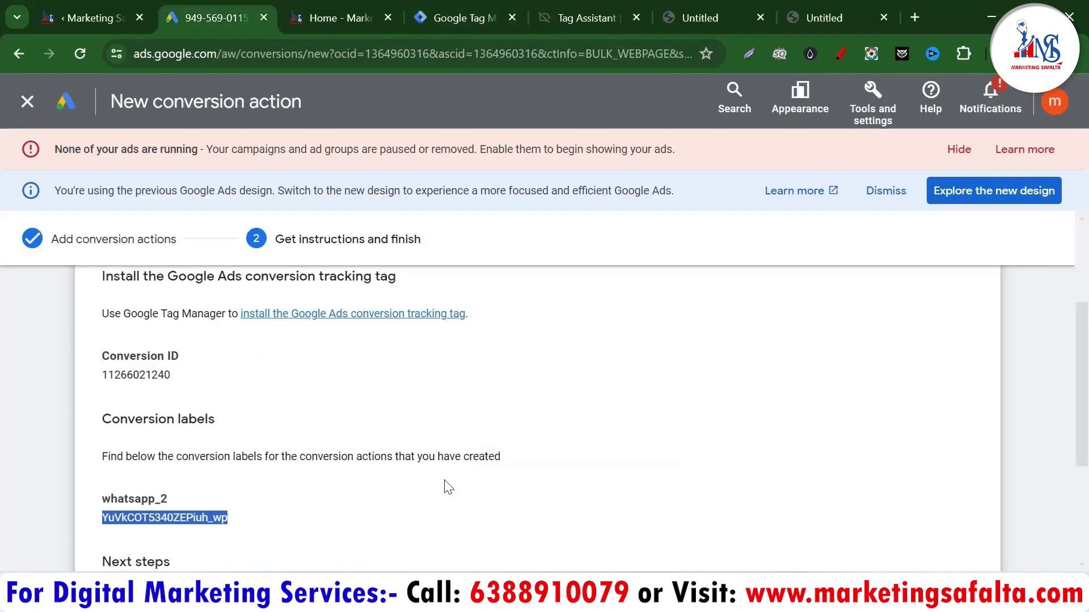
pyautogui.click(482, 17)
pyautogui.click(287, 415)
pyautogui.hotkey('ctrl', 'v')
# Add a new trigger for the whatsapp Tag and name it "whatsapp Trigger"
pyautogui.scroll(-10, 432, 342)
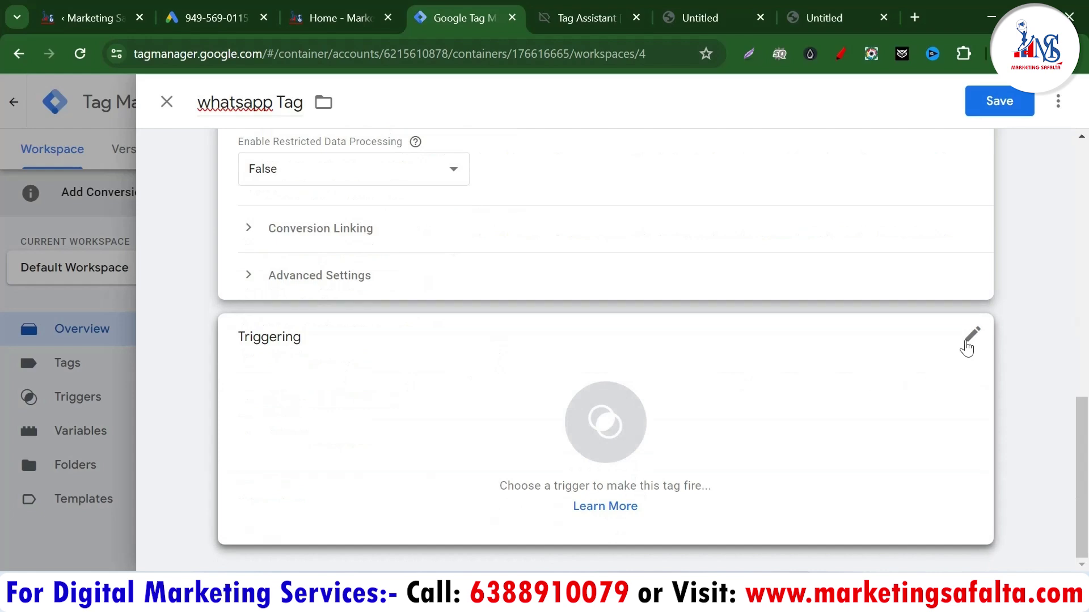
pyautogui.click(967, 344)
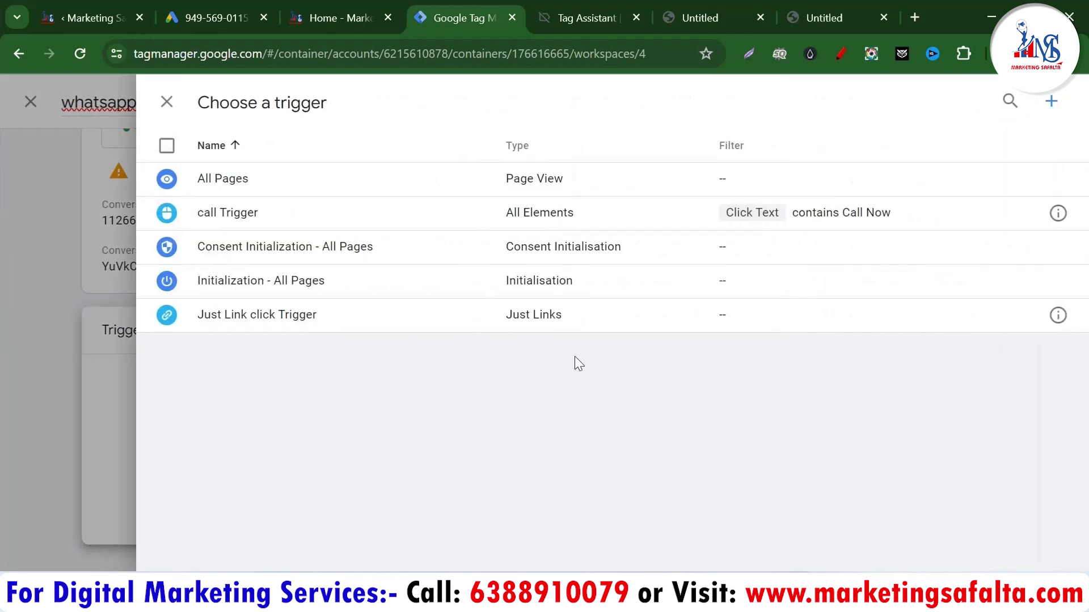
pyautogui.click(1050, 115)
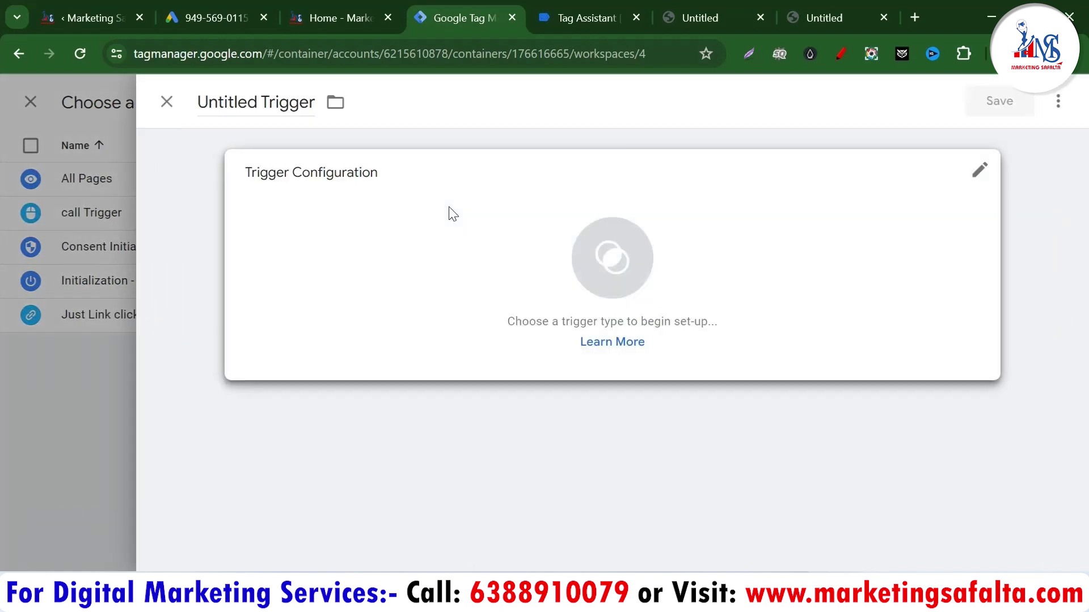
pyautogui.doubleClick(260, 102)
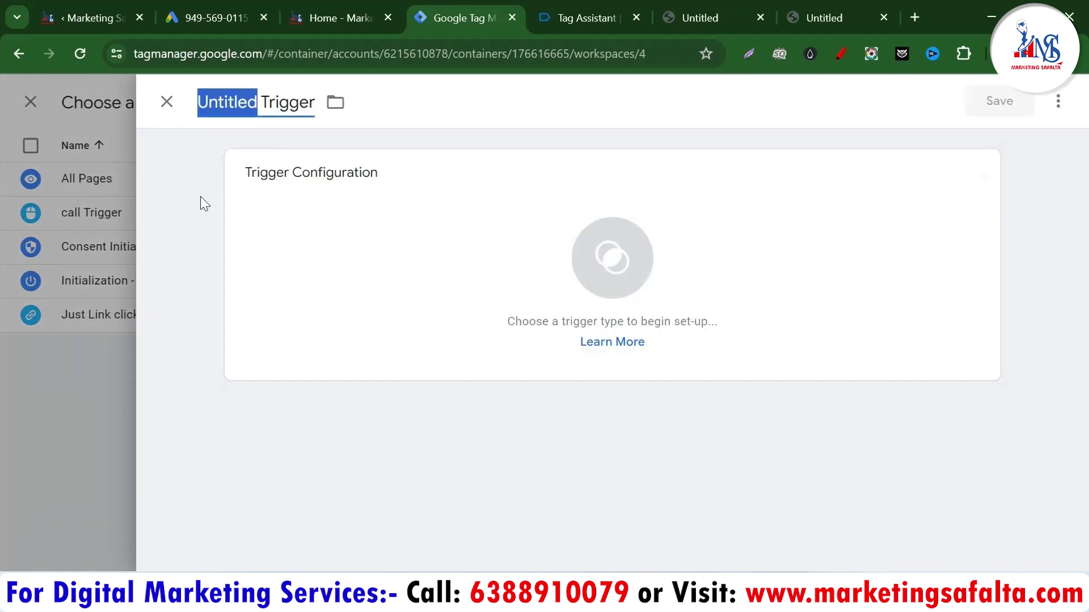
pyautogui.write('whatsapp')
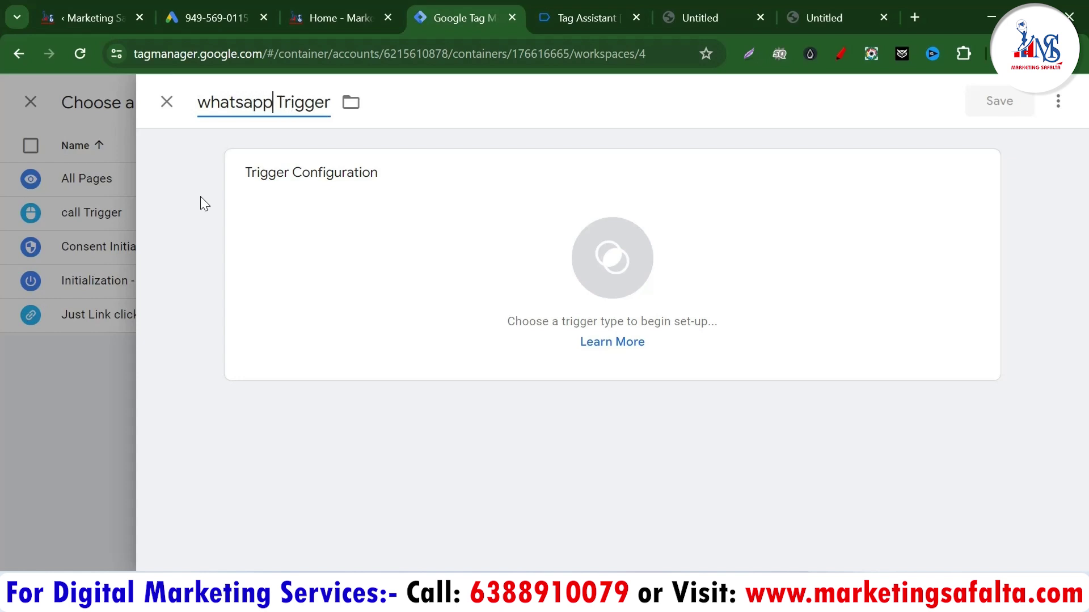
# Set the trigger type to Click - All Elements firing on all clicks, and save both the trigger and the whatsapp Tag
pyautogui.click(982, 172)
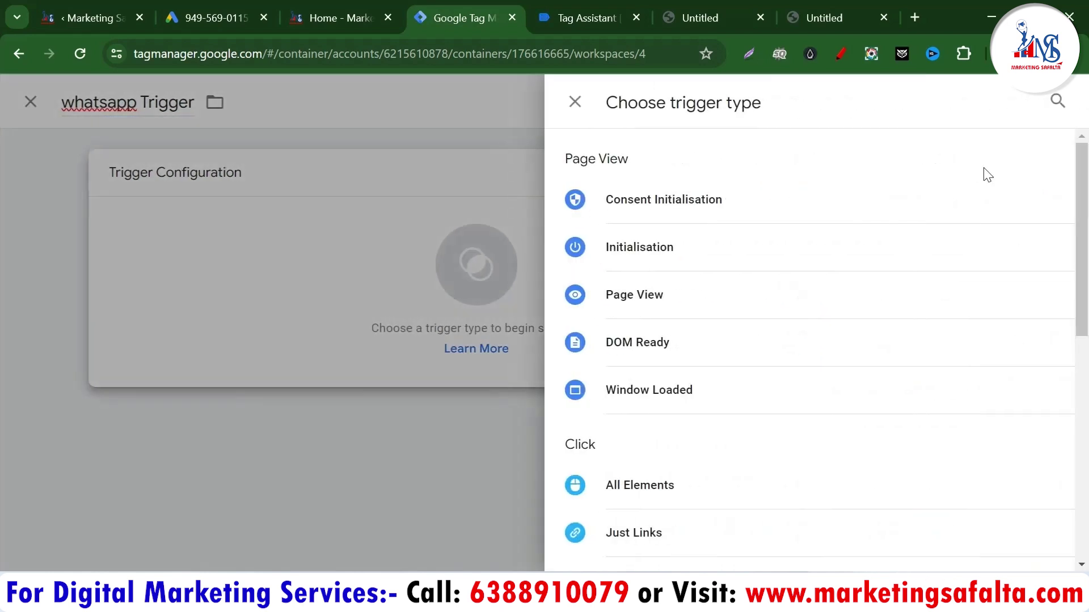
pyautogui.scroll(-1, 704, 396)
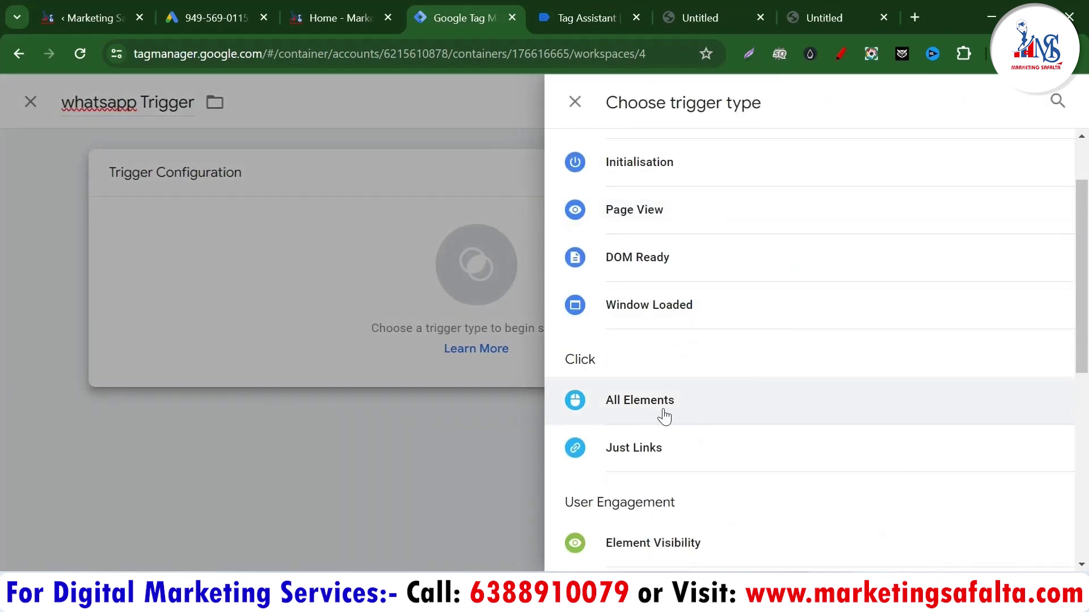
pyautogui.click(645, 417)
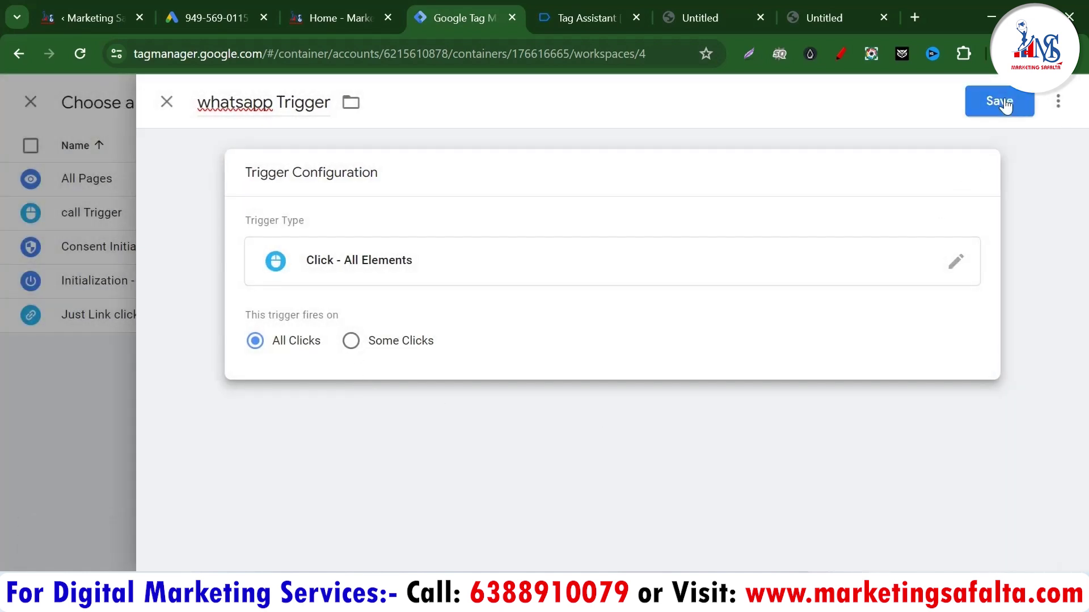
pyautogui.click(1004, 104)
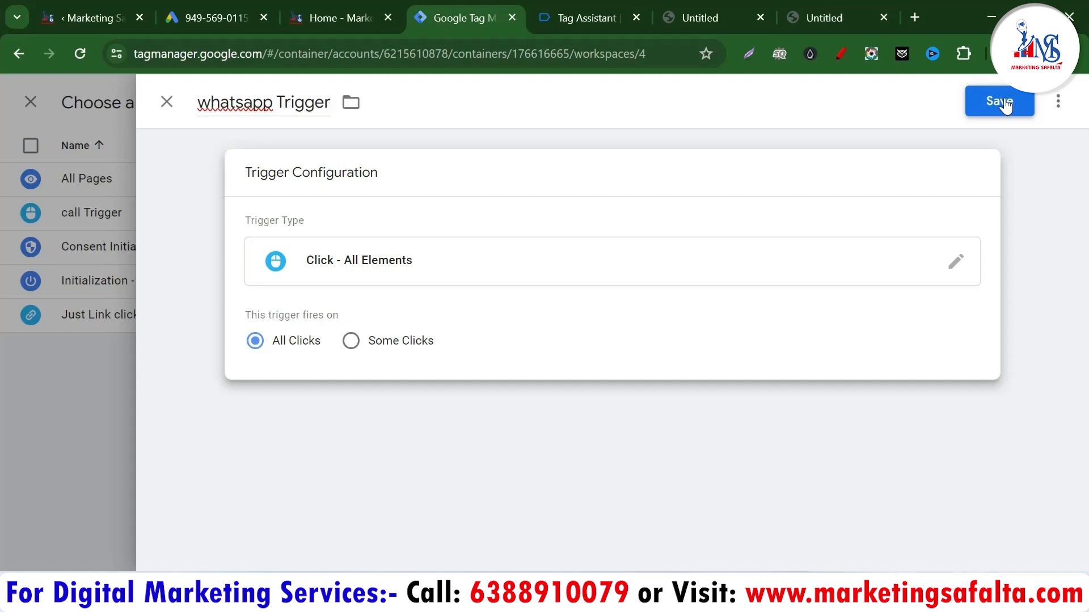
pyautogui.click(1001, 102)
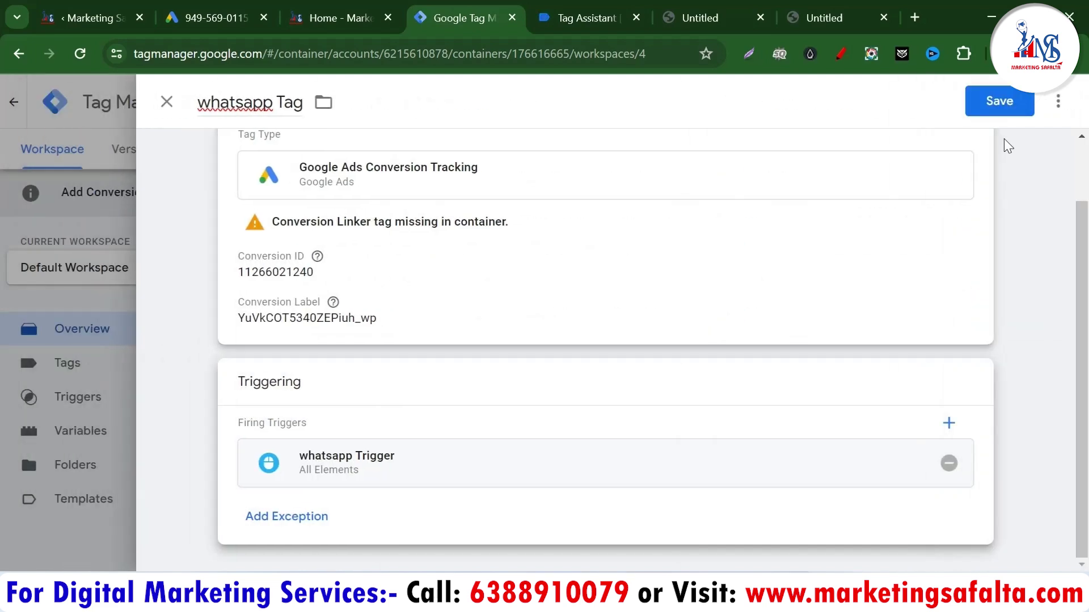
pyautogui.click(1007, 110)
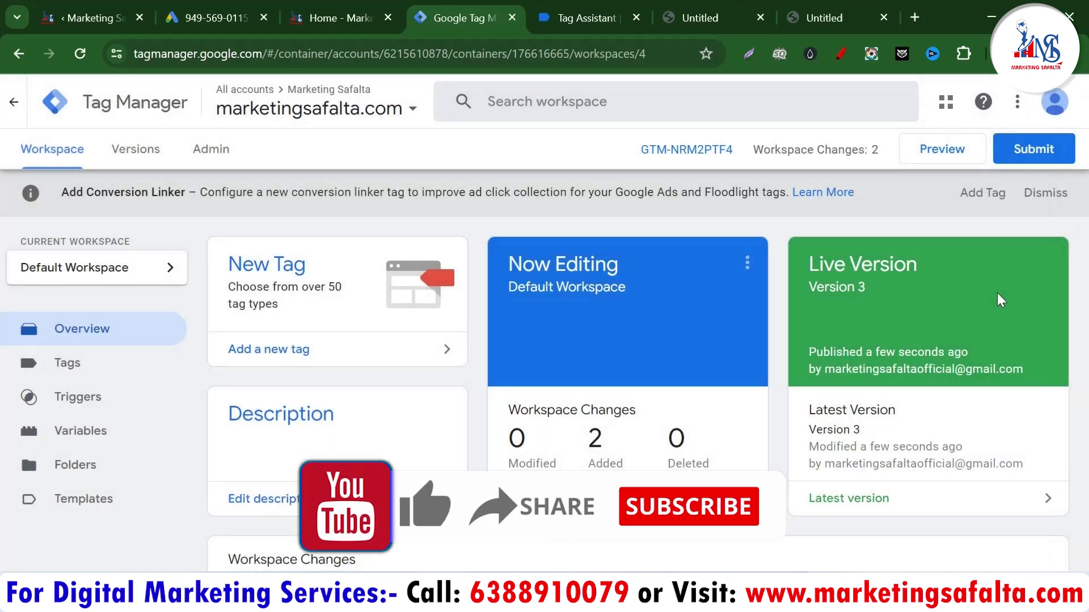
pyautogui.click(91, 407)
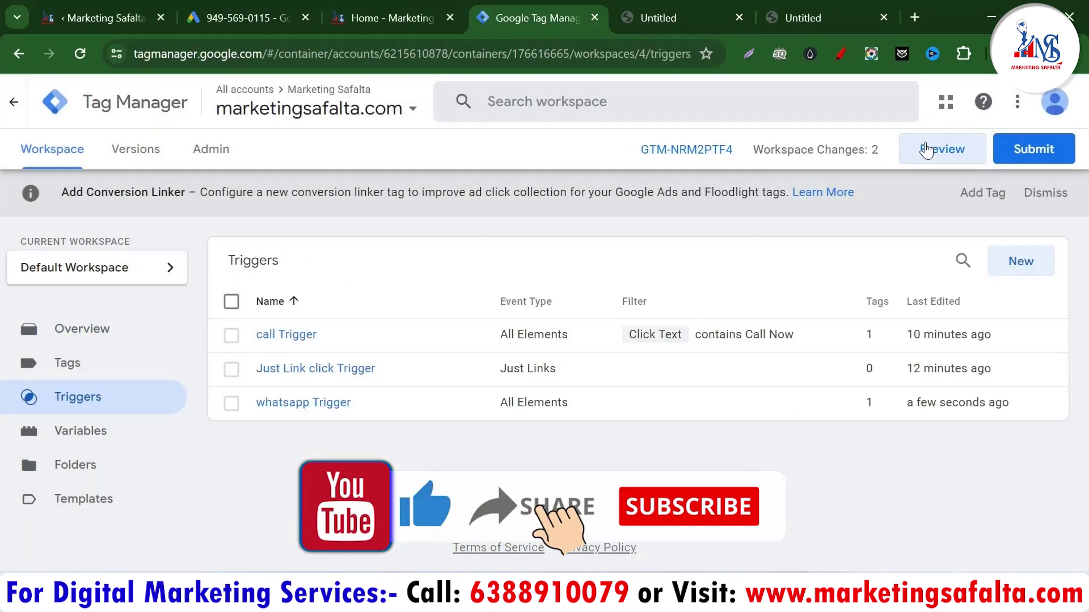
pyautogui.click(928, 151)
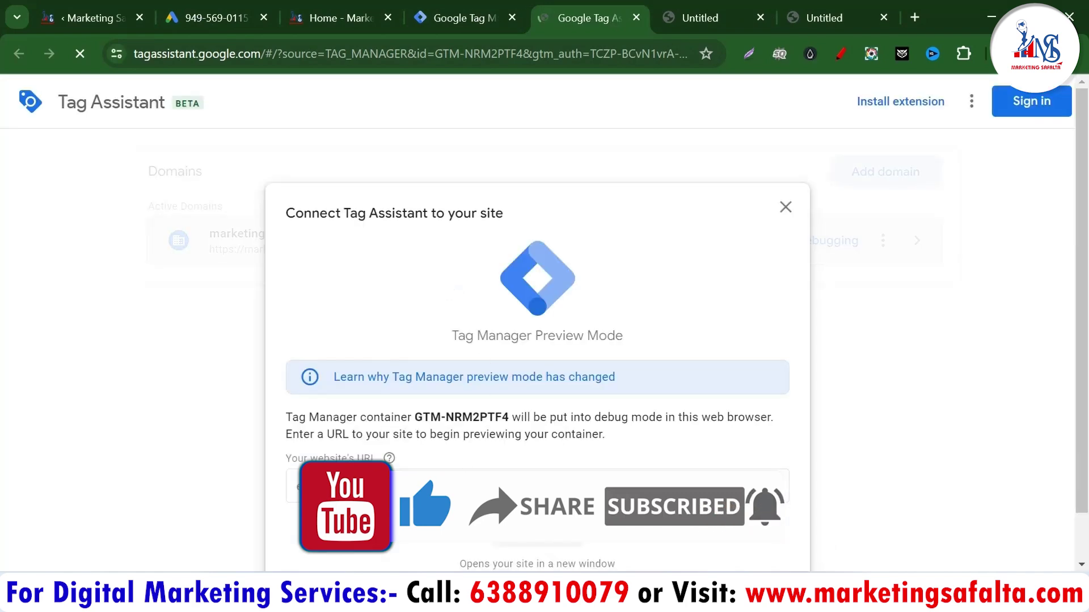
pyautogui.click(454, 489)
pyautogui.click(454, 536)
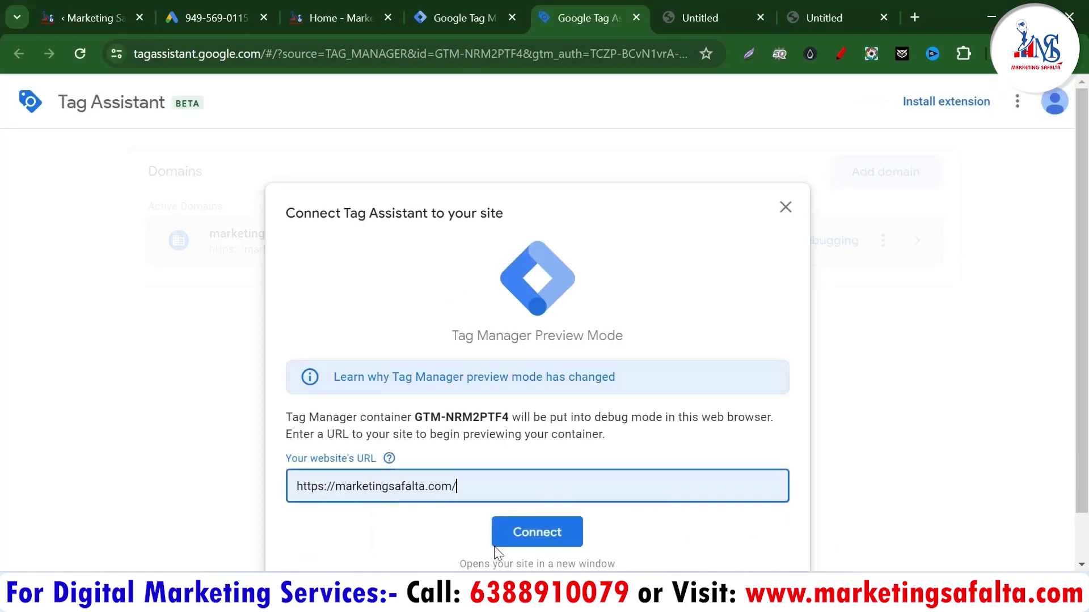
pyautogui.click(531, 536)
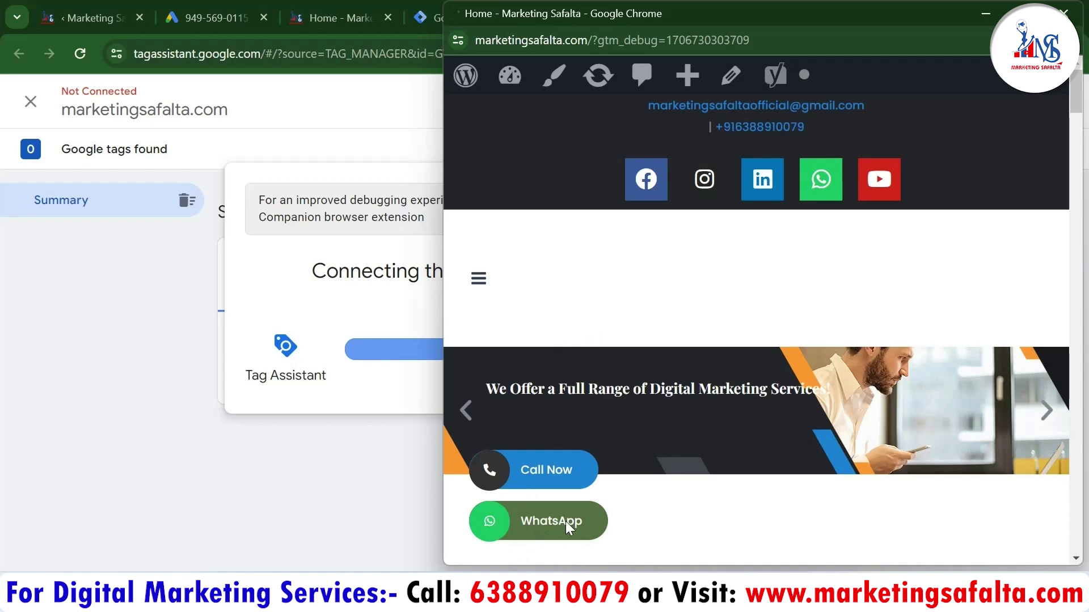
# Test the WhatsApp button on the previewed site and continue to the debug summary in Tag Assistant
pyautogui.click(565, 523)
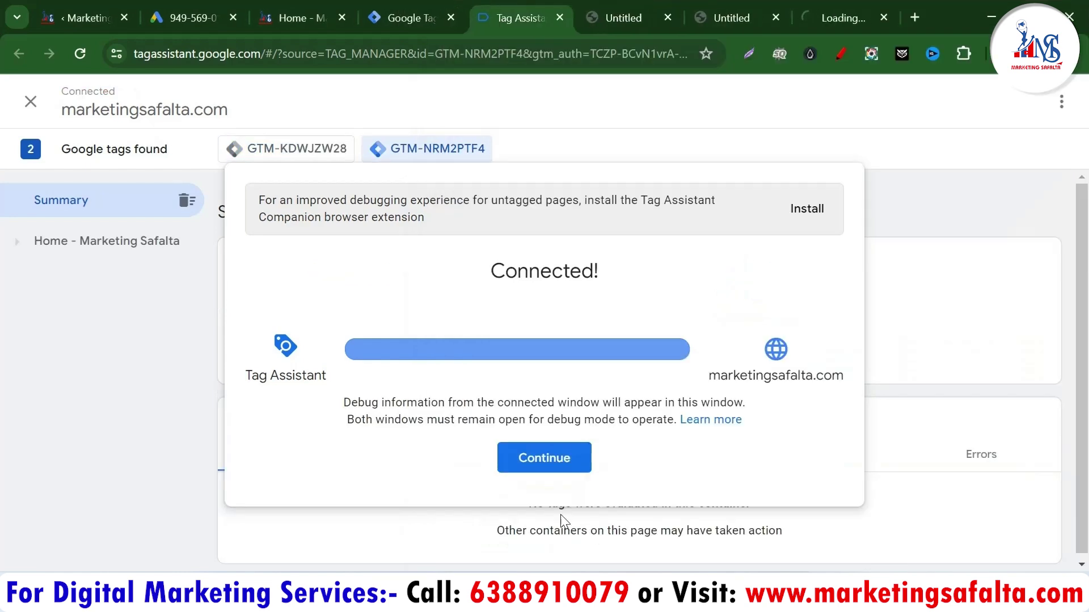
pyautogui.click(546, 459)
pyautogui.scroll(-1, 497, 404)
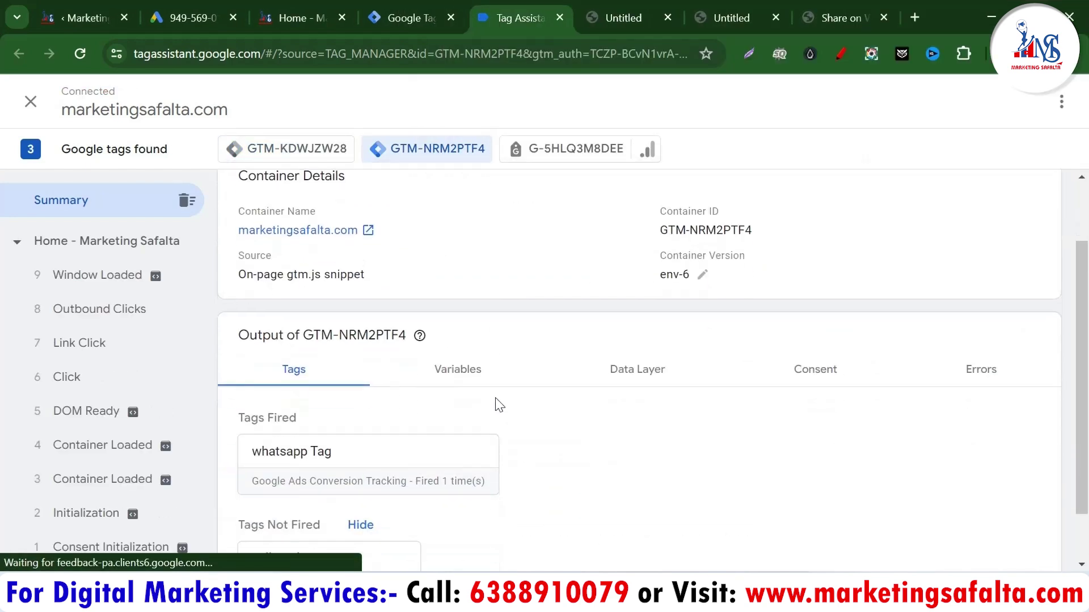
# Examine the Click event's variables in Tag Assistant and find the Click Text value of the WhatsApp button
pyautogui.click(461, 378)
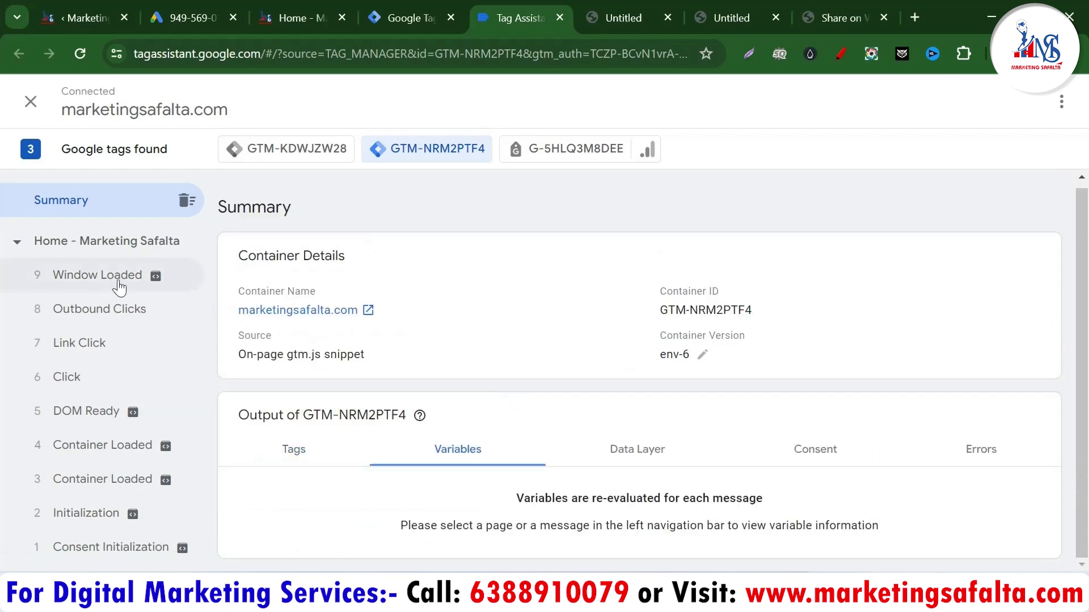
pyautogui.click(80, 379)
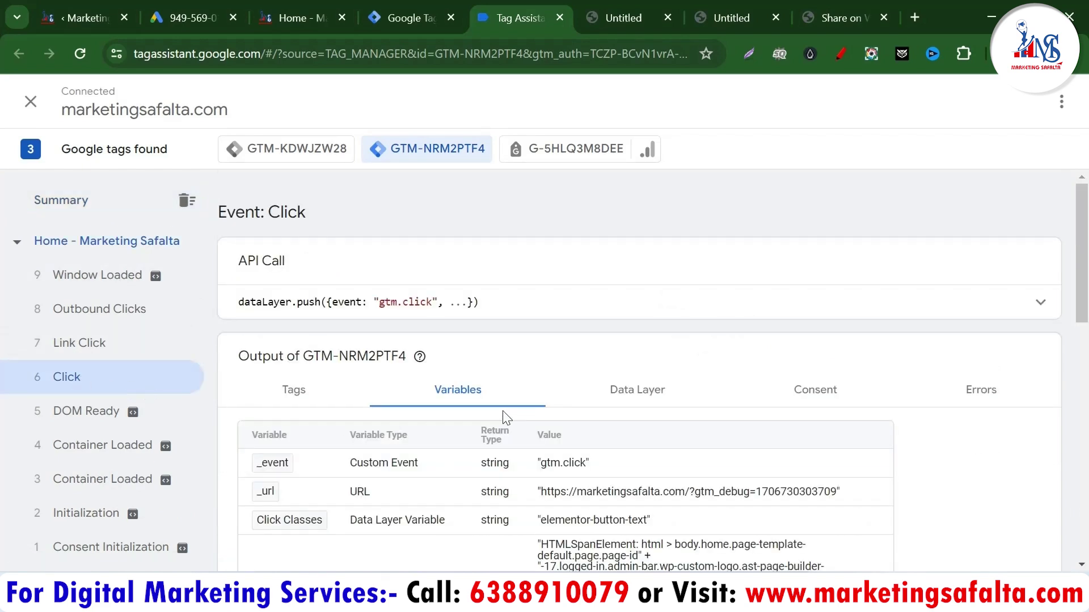
pyautogui.scroll(-10, 503, 418)
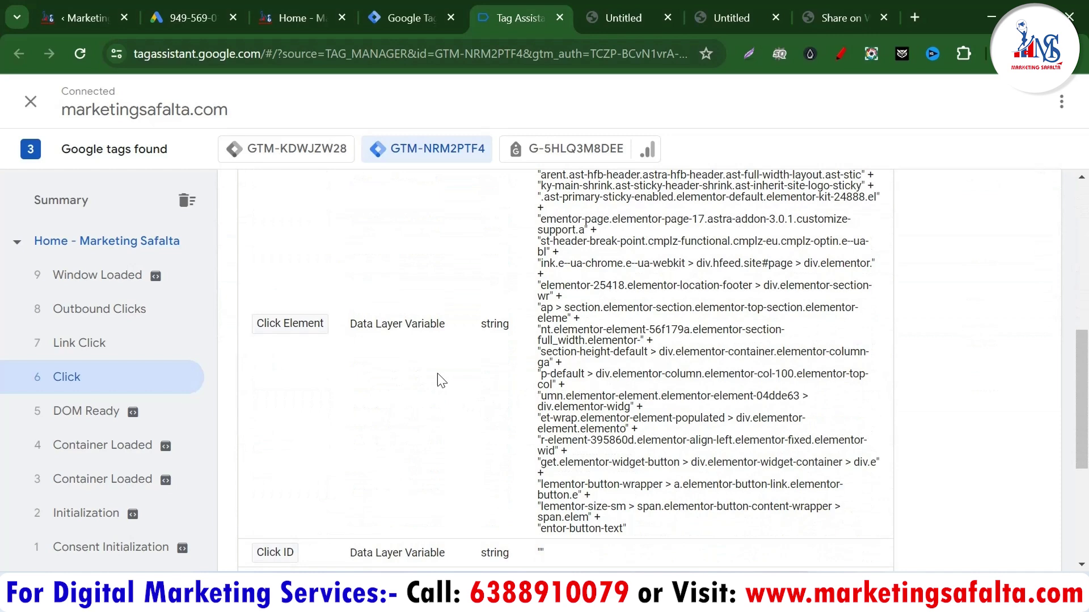
pyautogui.scroll(-3, 440, 414)
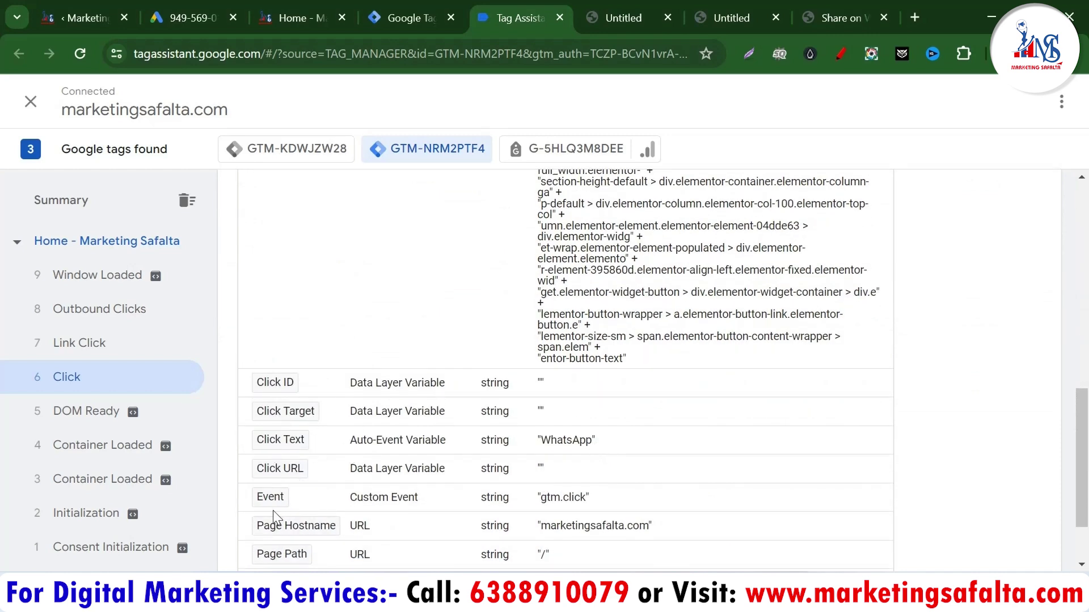
pyautogui.scroll(-2, 343, 496)
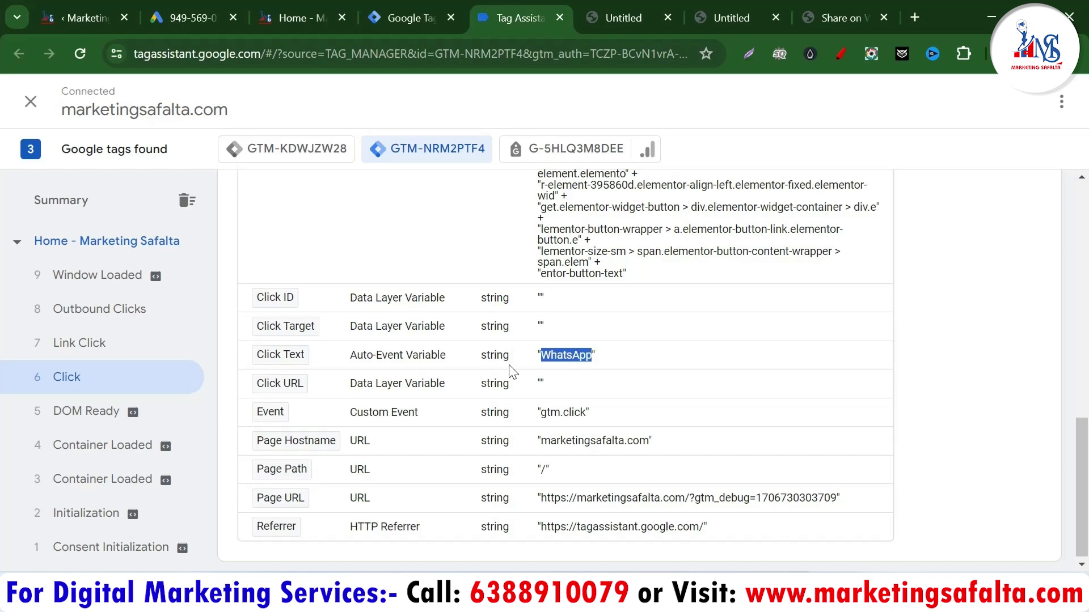
# In Tag Manager, set the whatsapp Trigger to fire on Some Clicks where Click Text contains "WhatsApp", and save it
pyautogui.click(401, 17)
pyautogui.click(409, 400)
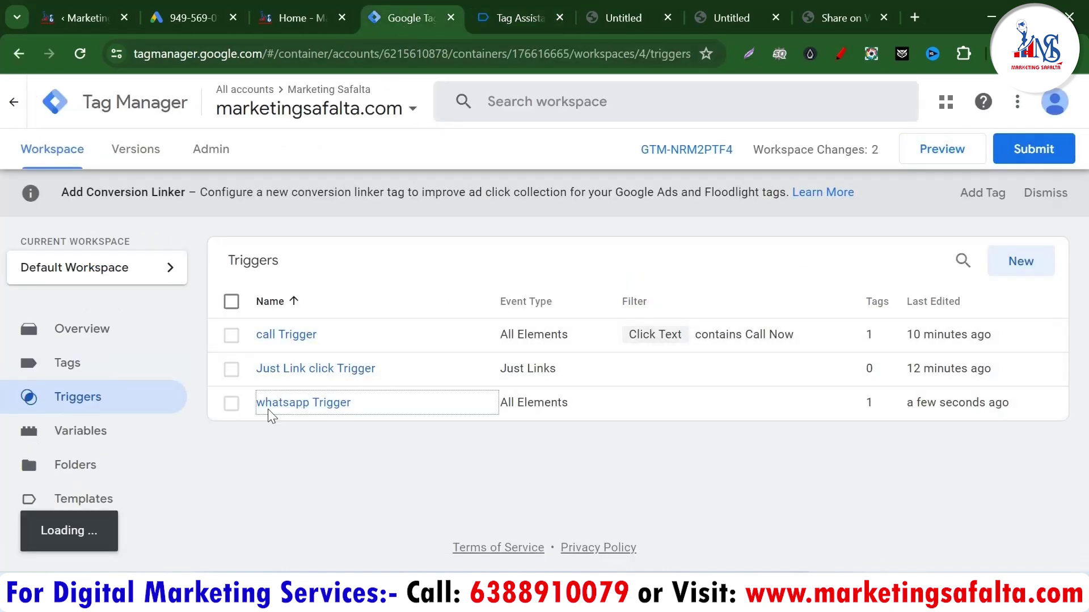
pyautogui.click(321, 404)
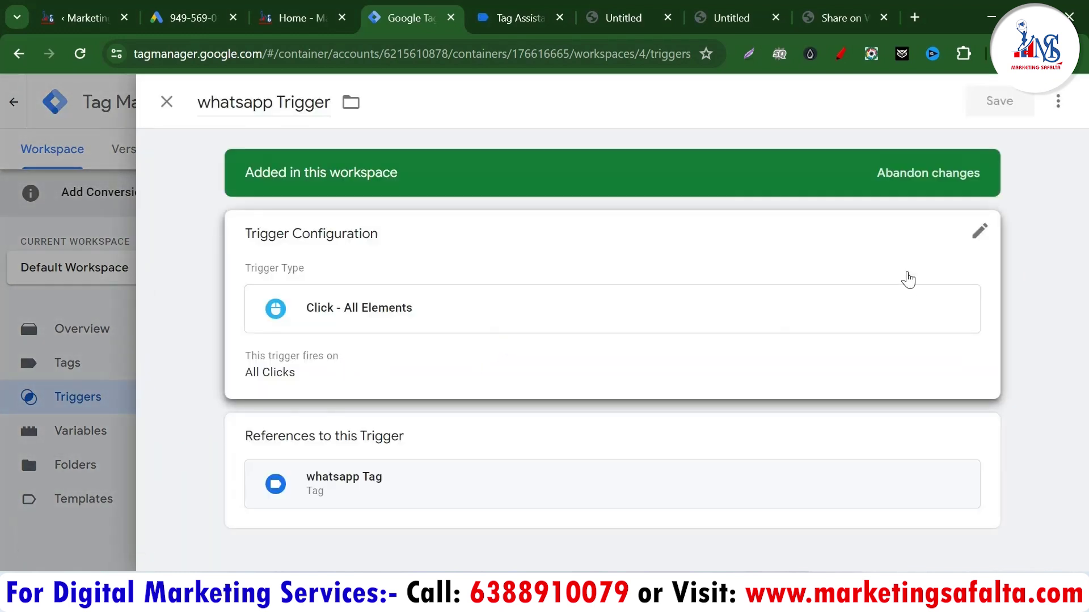
pyautogui.click(979, 232)
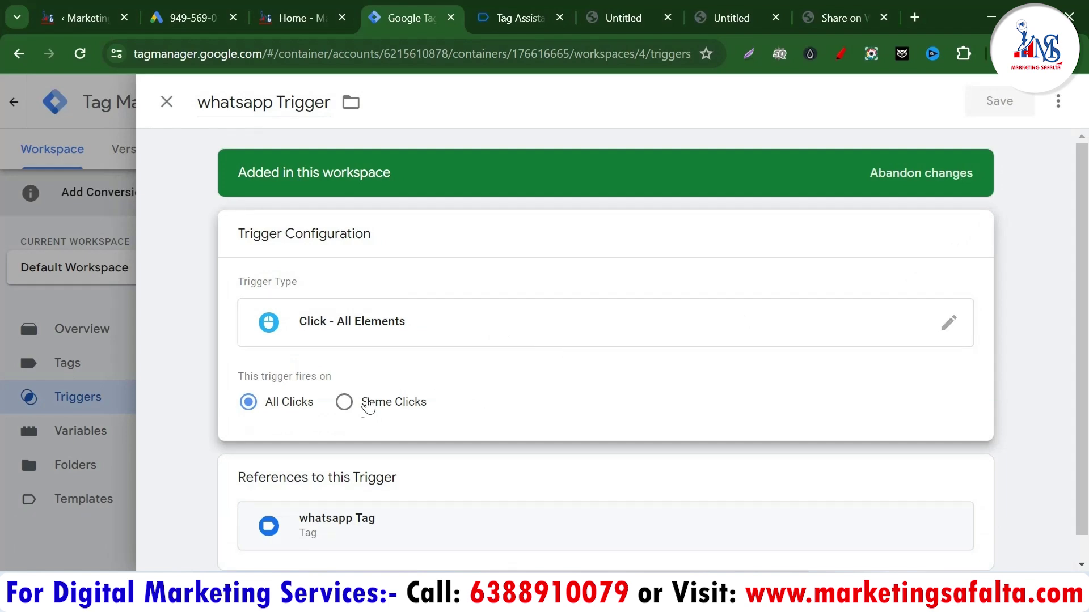
pyautogui.click(344, 403)
pyautogui.click(403, 473)
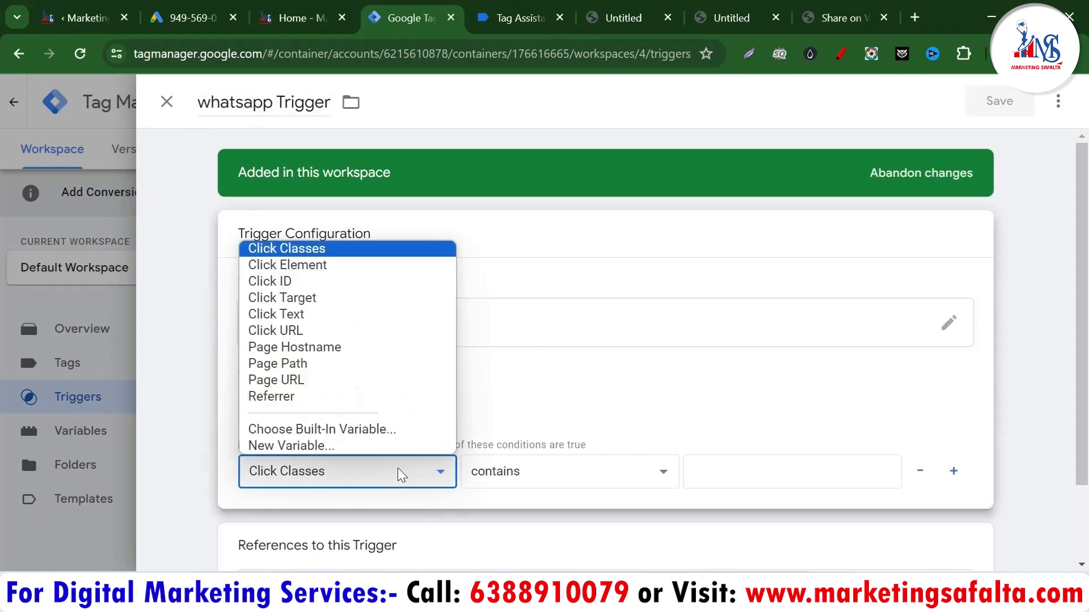
pyautogui.click(295, 314)
pyautogui.click(762, 476)
pyautogui.write('WhatsApp')
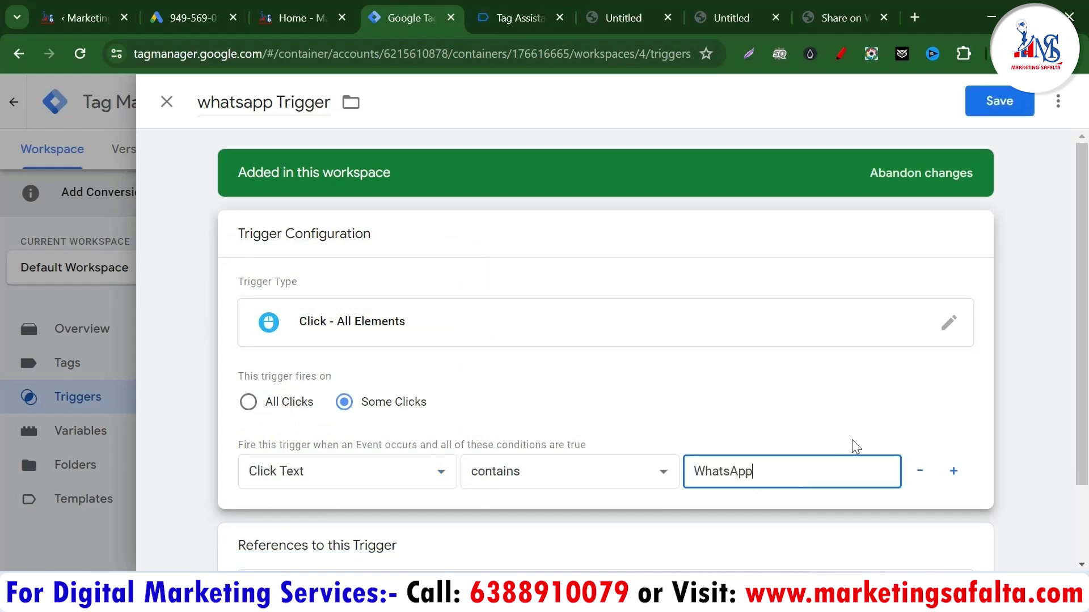
pyautogui.click(800, 416)
pyautogui.click(998, 102)
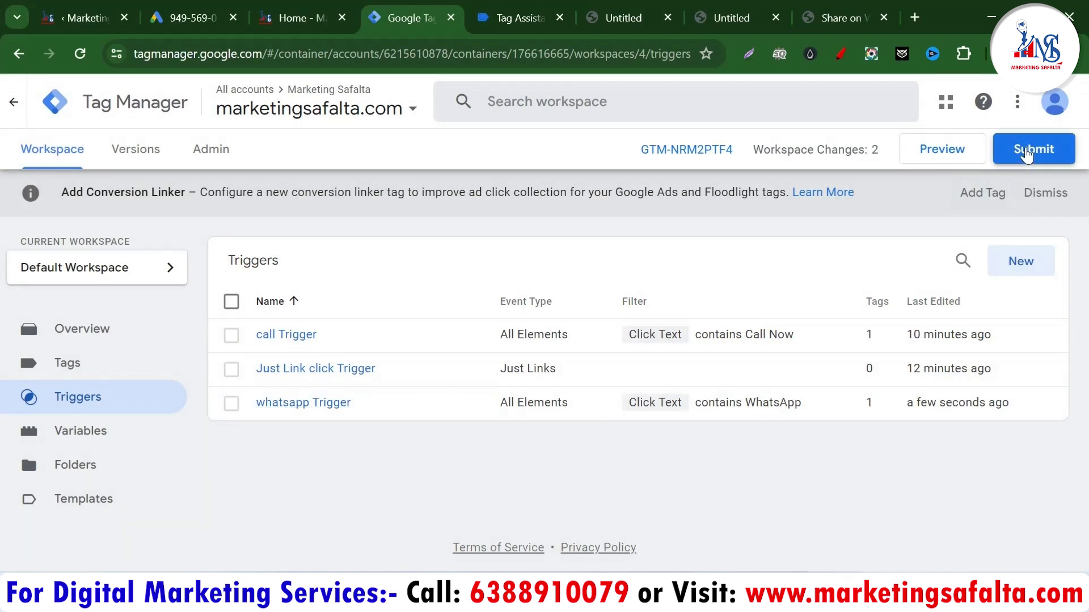
# Submit and publish the workspace changes without a version name or description, and close the version summary
pyautogui.click(1031, 150)
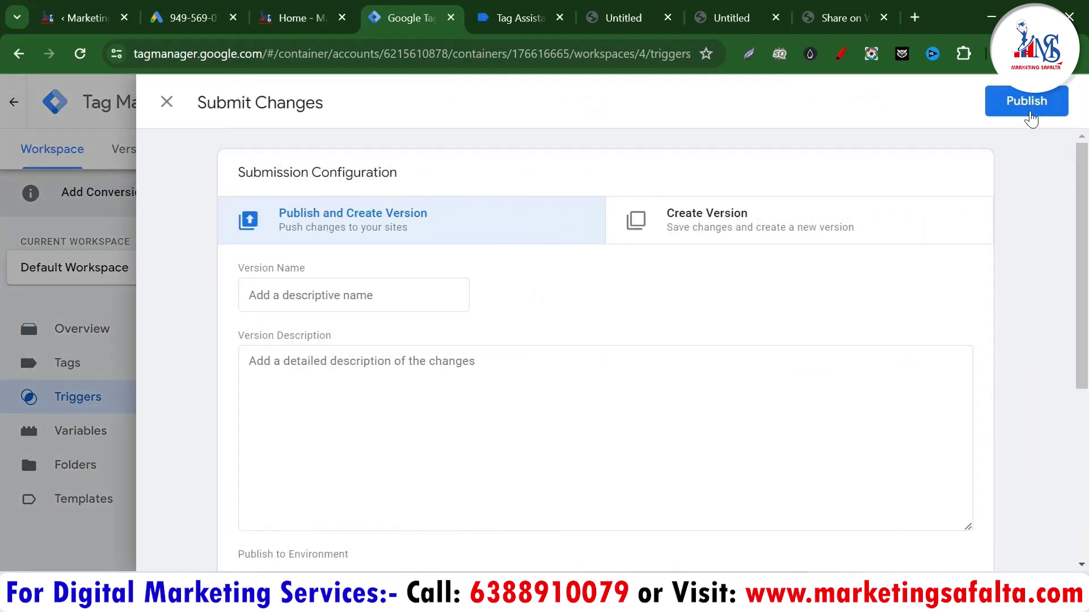
pyautogui.click(1032, 115)
pyautogui.click(788, 528)
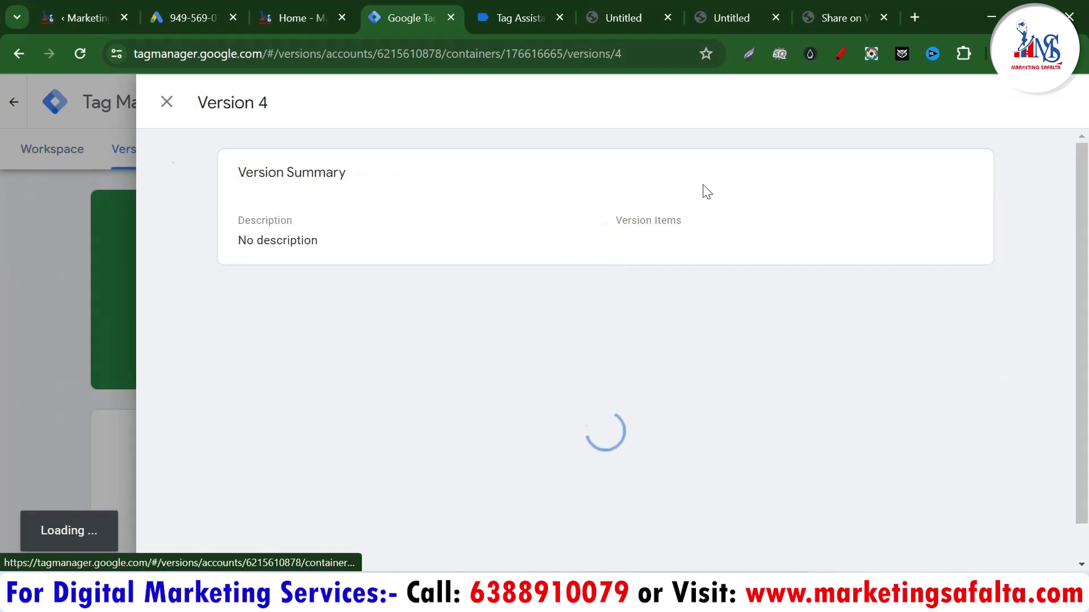
pyautogui.click(166, 102)
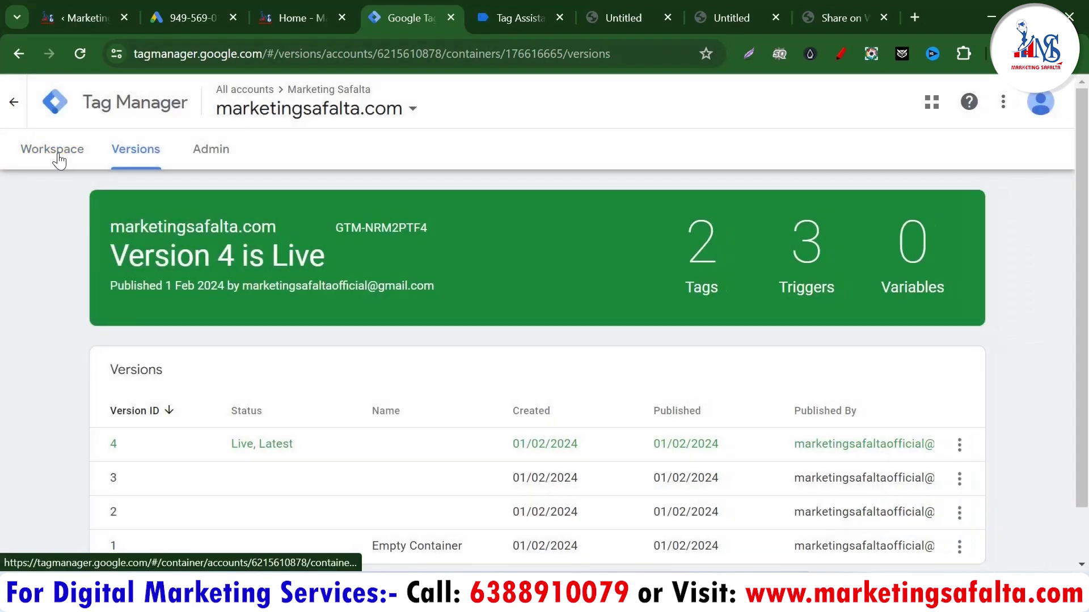
pyautogui.click(57, 156)
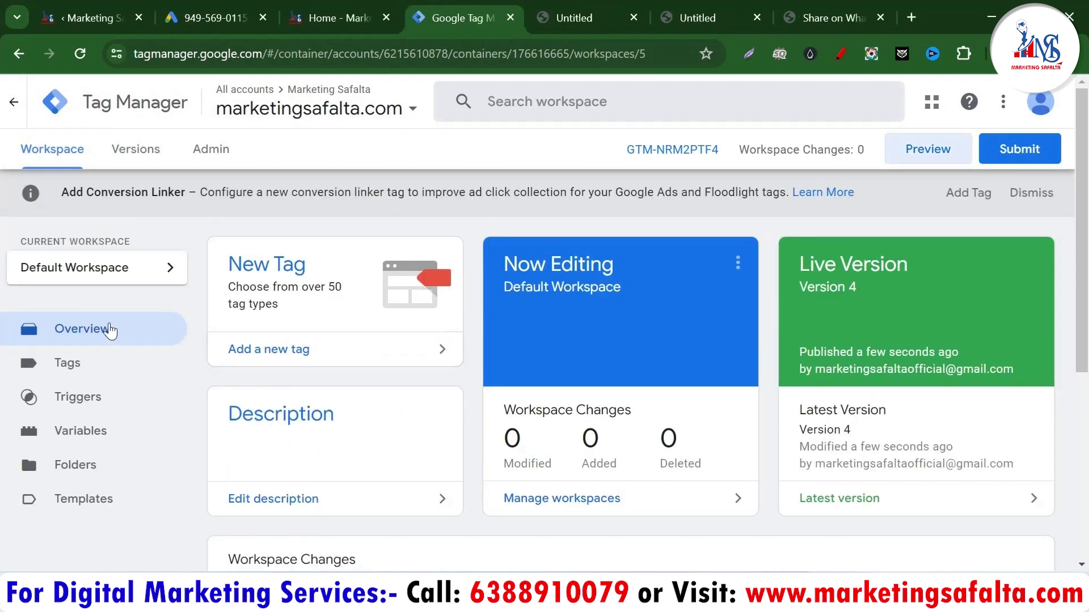
pyautogui.click(921, 161)
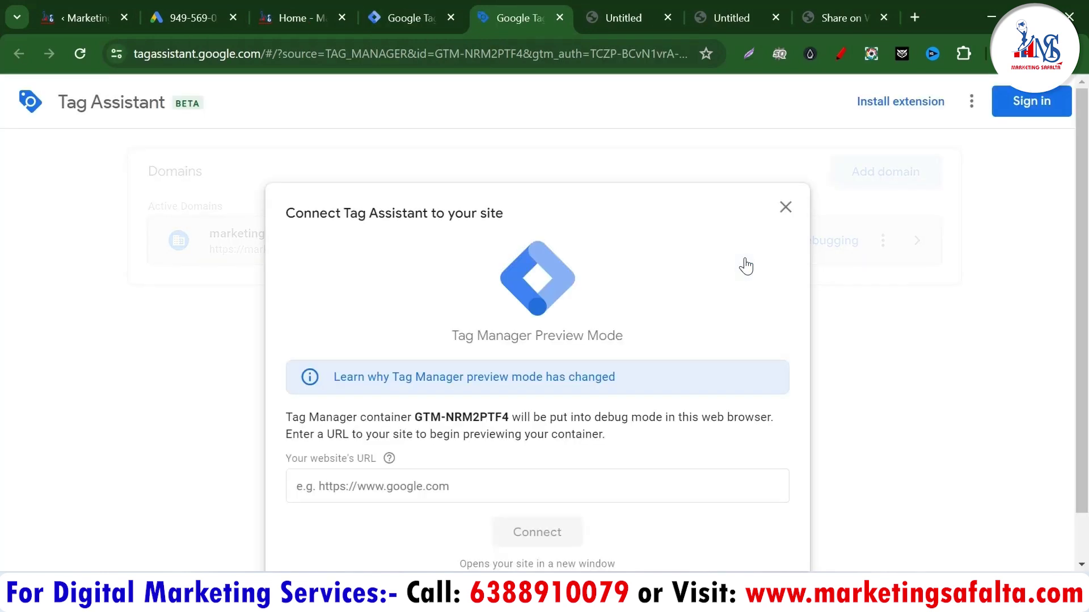
pyautogui.click(428, 486)
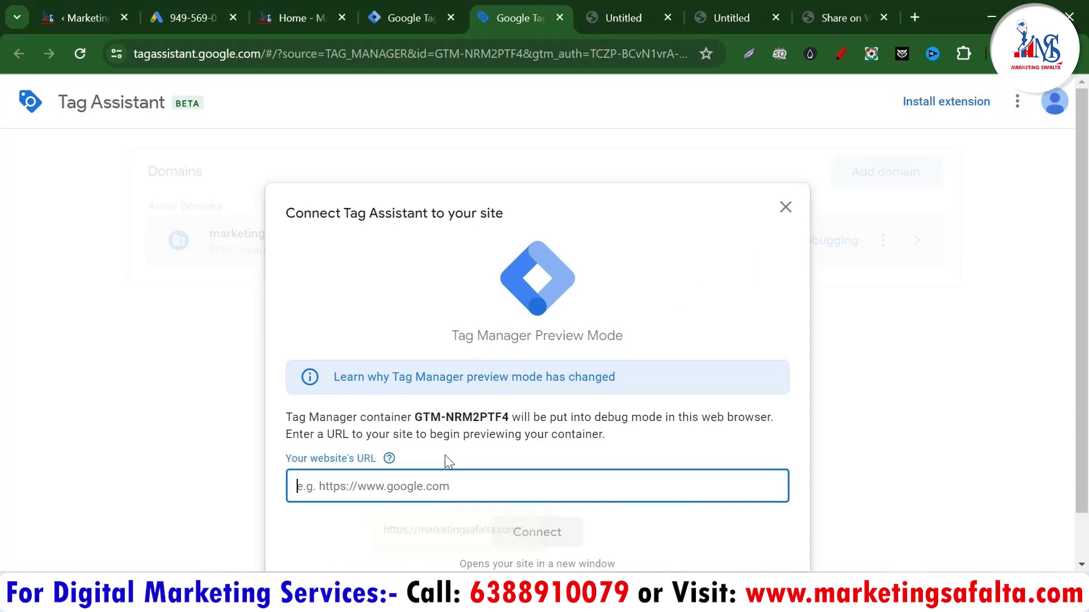
pyautogui.click(437, 529)
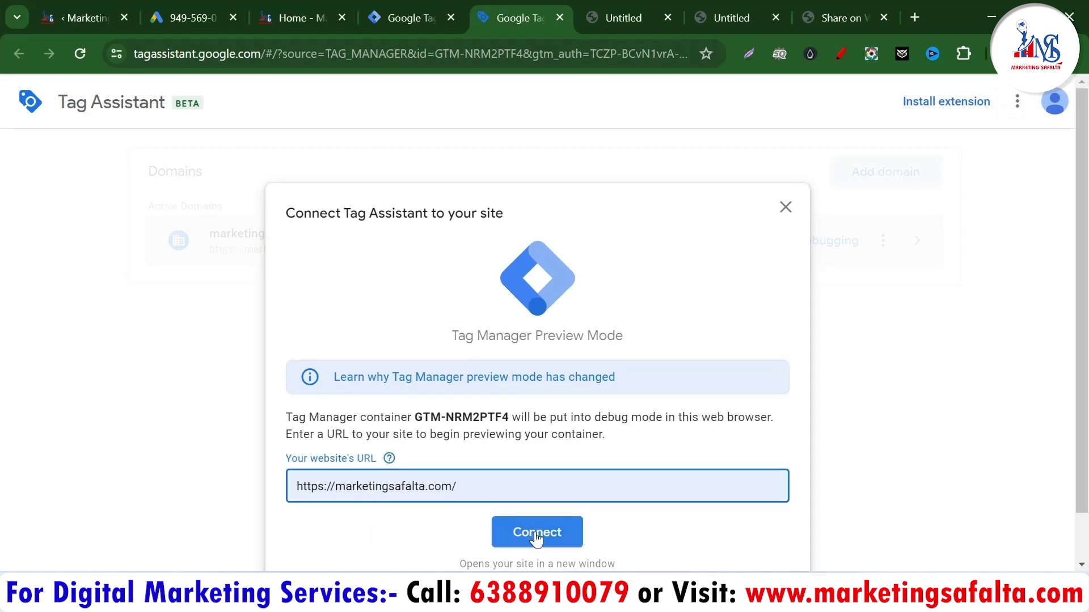
pyautogui.click(536, 533)
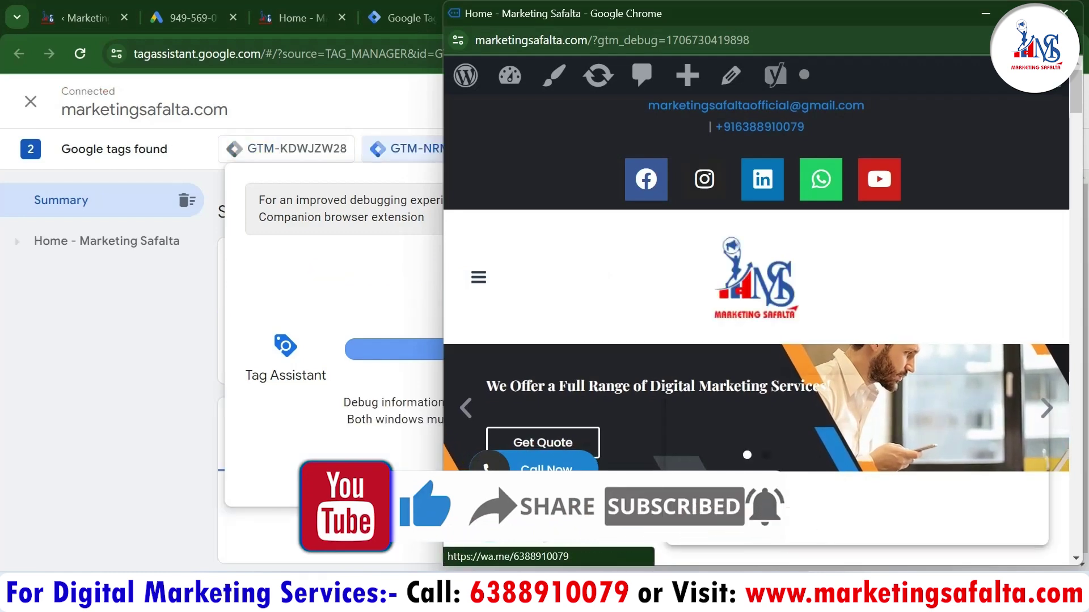
# Test the WhatsApp button on the previewed site and check the Click event's fired tags in Tag Assistant, then return to the website's home page
pyautogui.keyDown('ctrl'); pyautogui.click(533, 525); pyautogui.keyUp('ctrl')
pyautogui.click(538, 468)
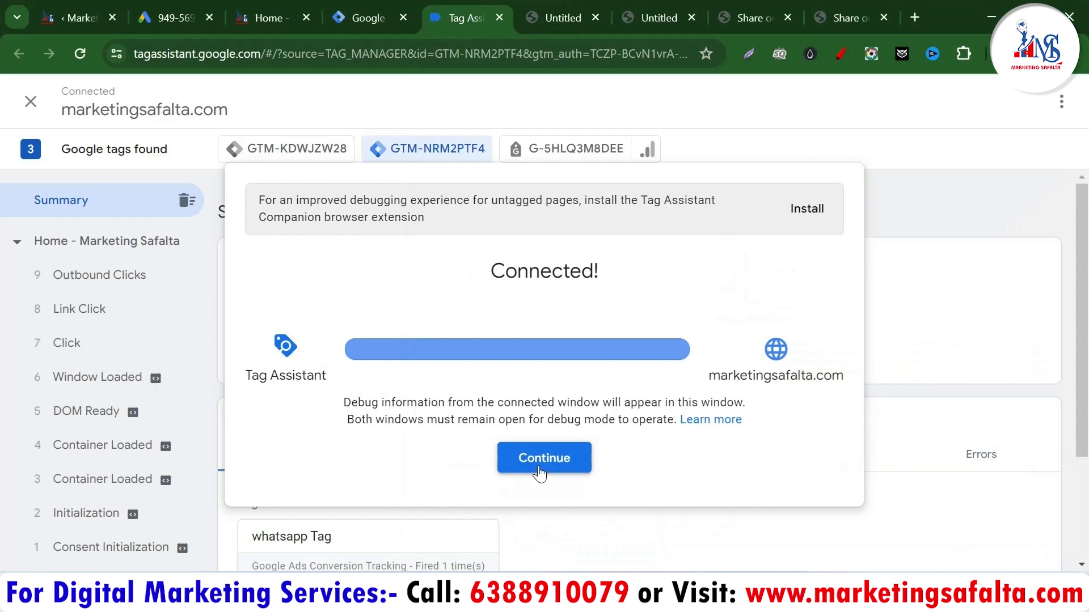
pyautogui.scroll(-2, 401, 372)
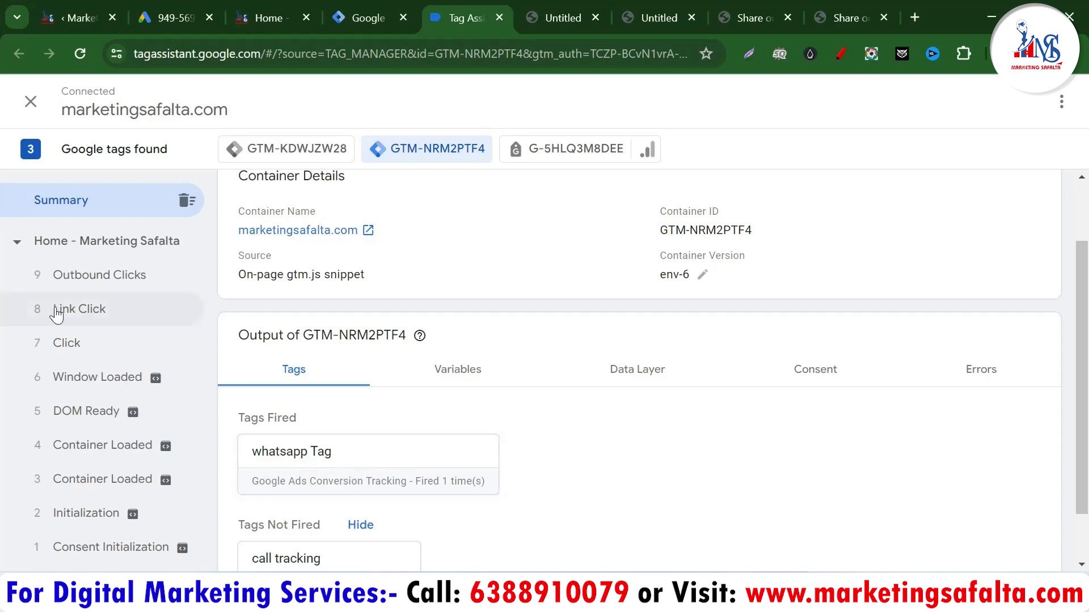
pyautogui.click(72, 350)
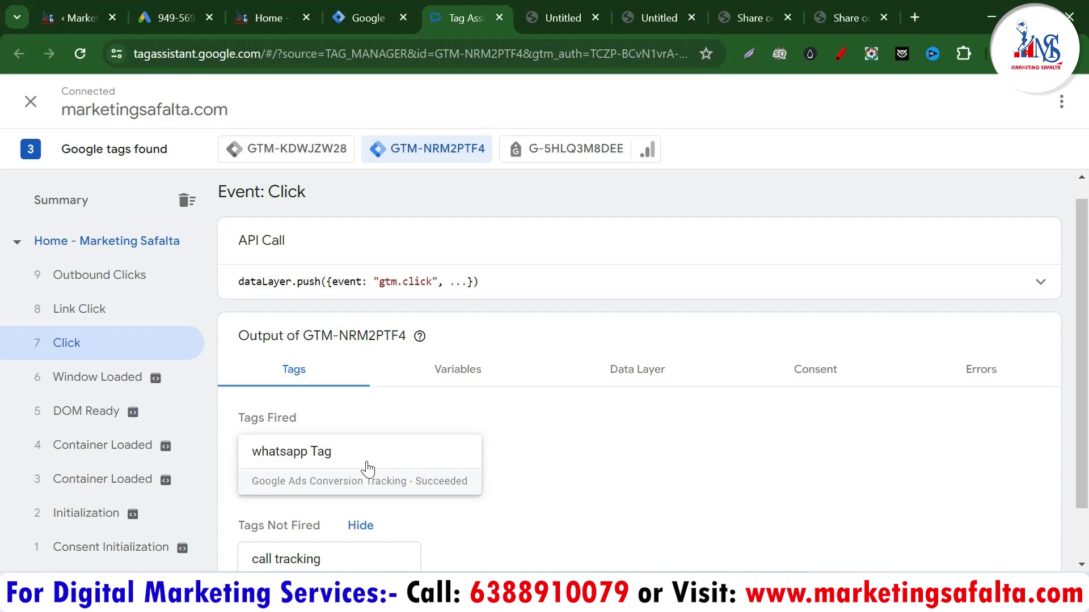
pyautogui.click(267, 17)
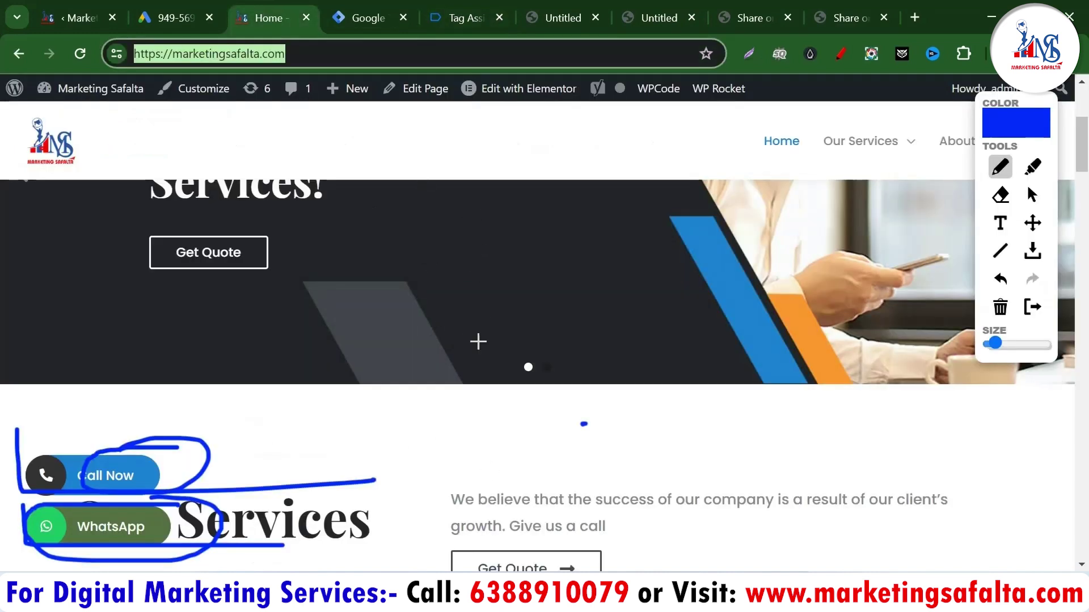